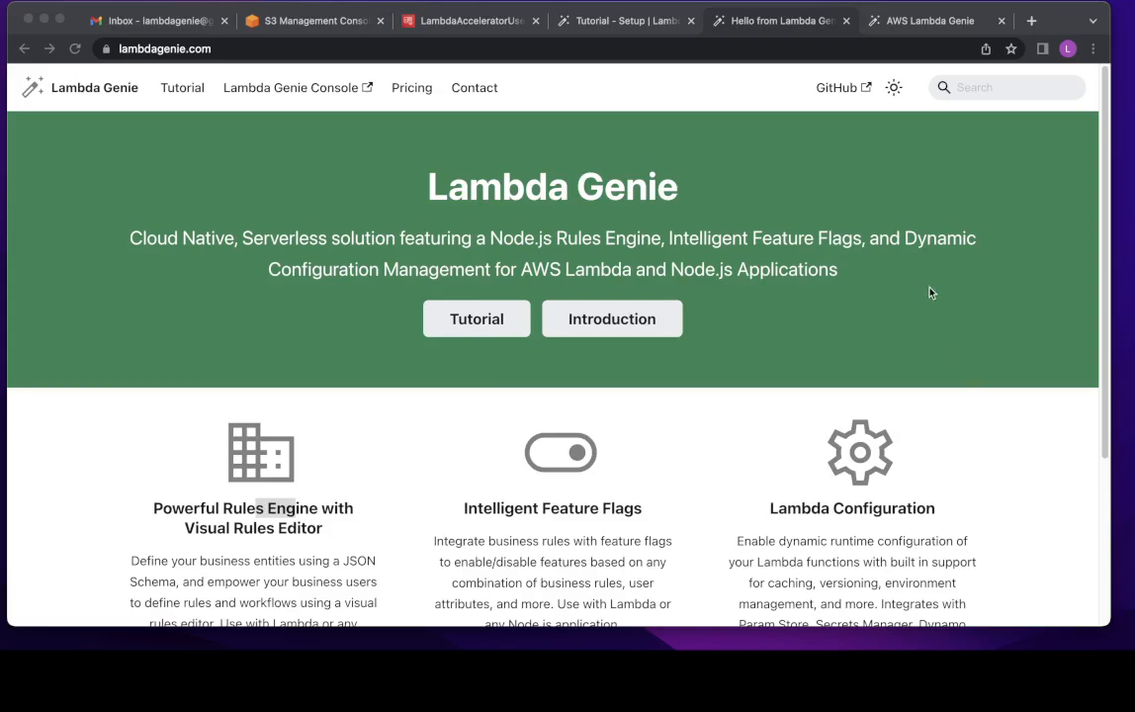
- Focus the browser on the Lambda Genie home page and clear the heading's text selection
click(687, 177)
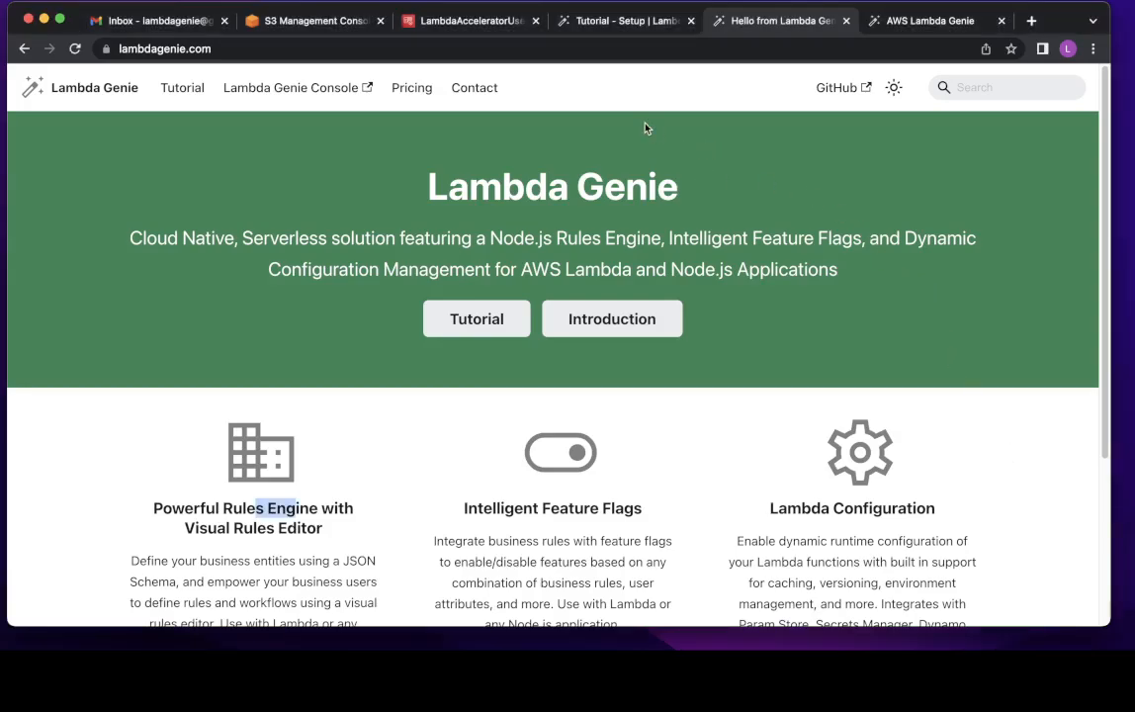
click(330, 149)
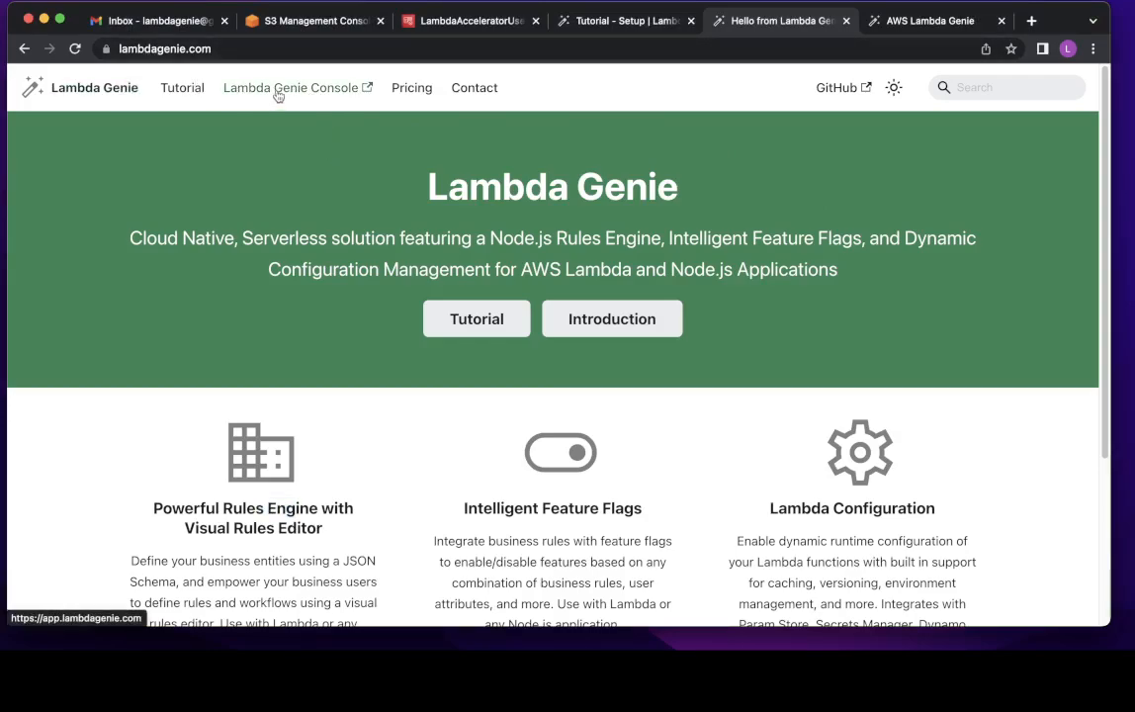
- Enter the account e-mail address on the console's sign-up page
click(867, 28)
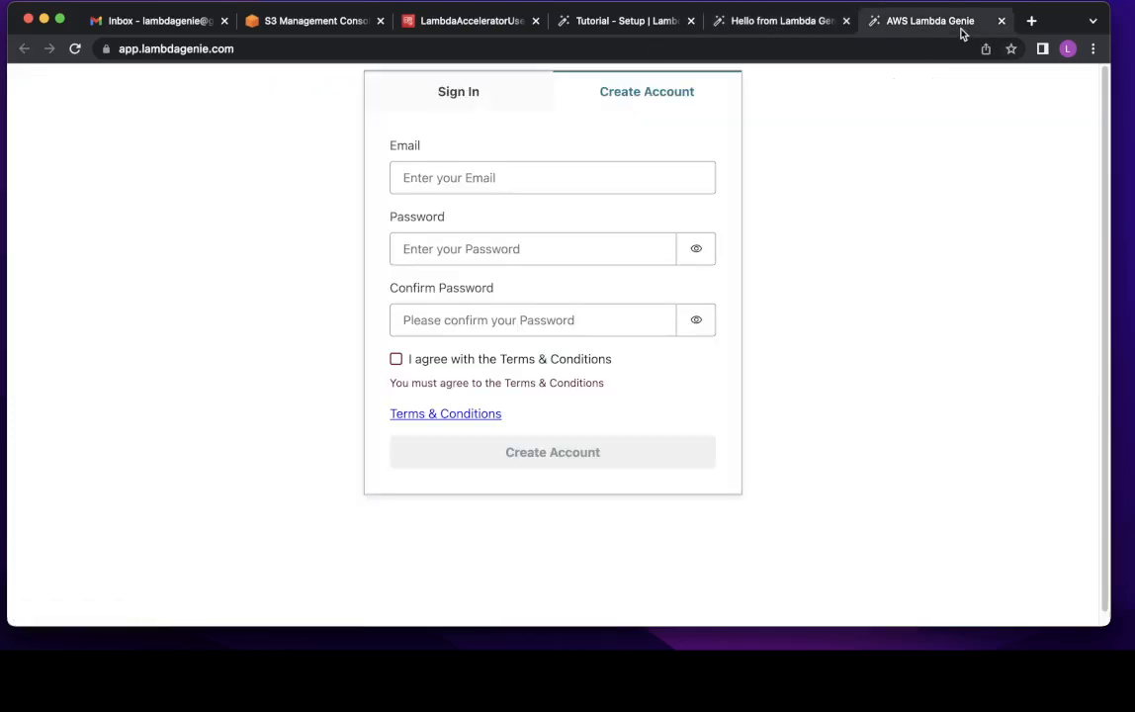
click(491, 177)
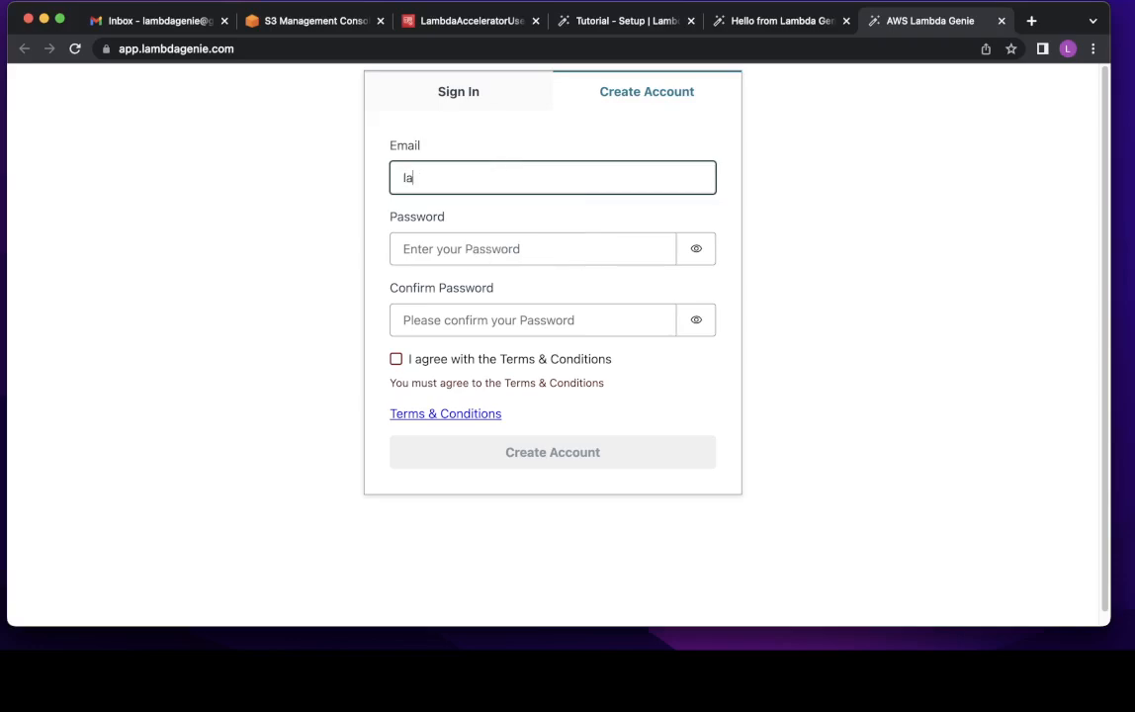
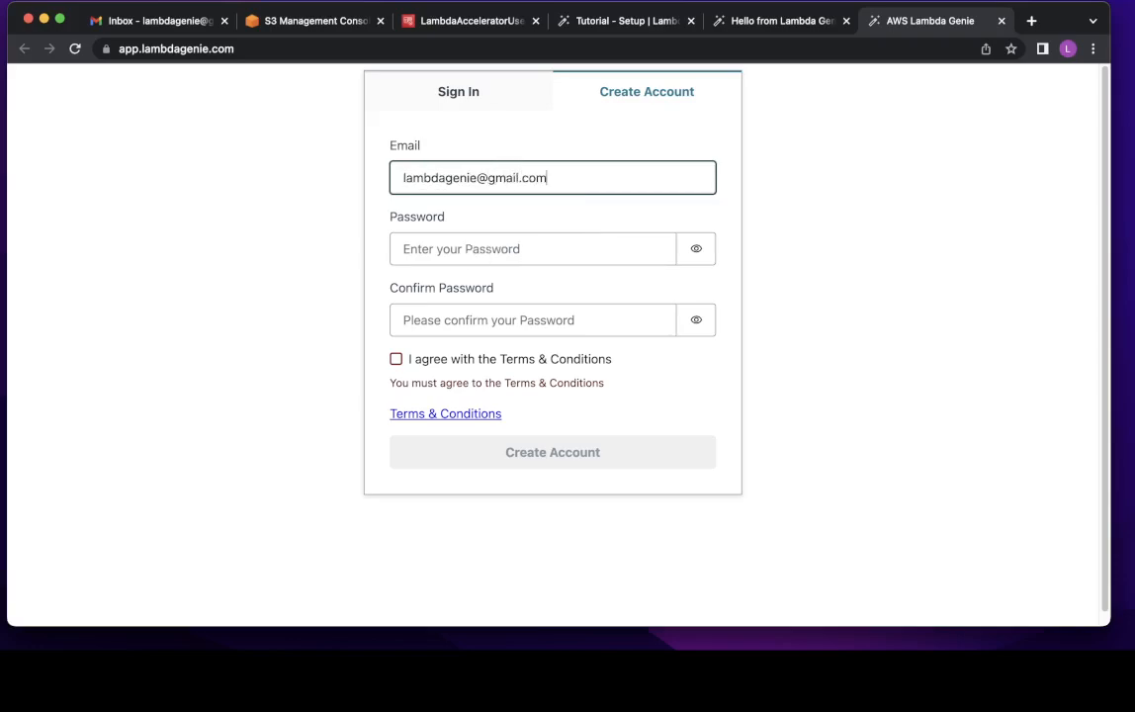
key(super+a)
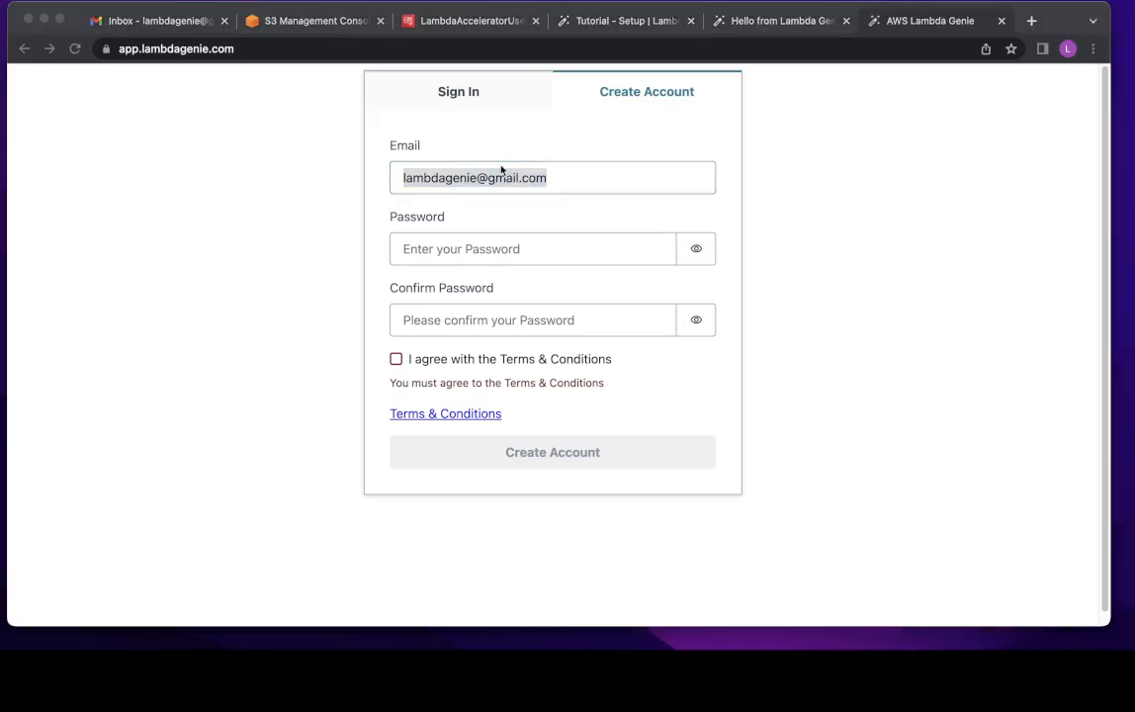
- Enter the account password in both password fields and accept the Terms & Conditions
click(481, 247)
text(ab)
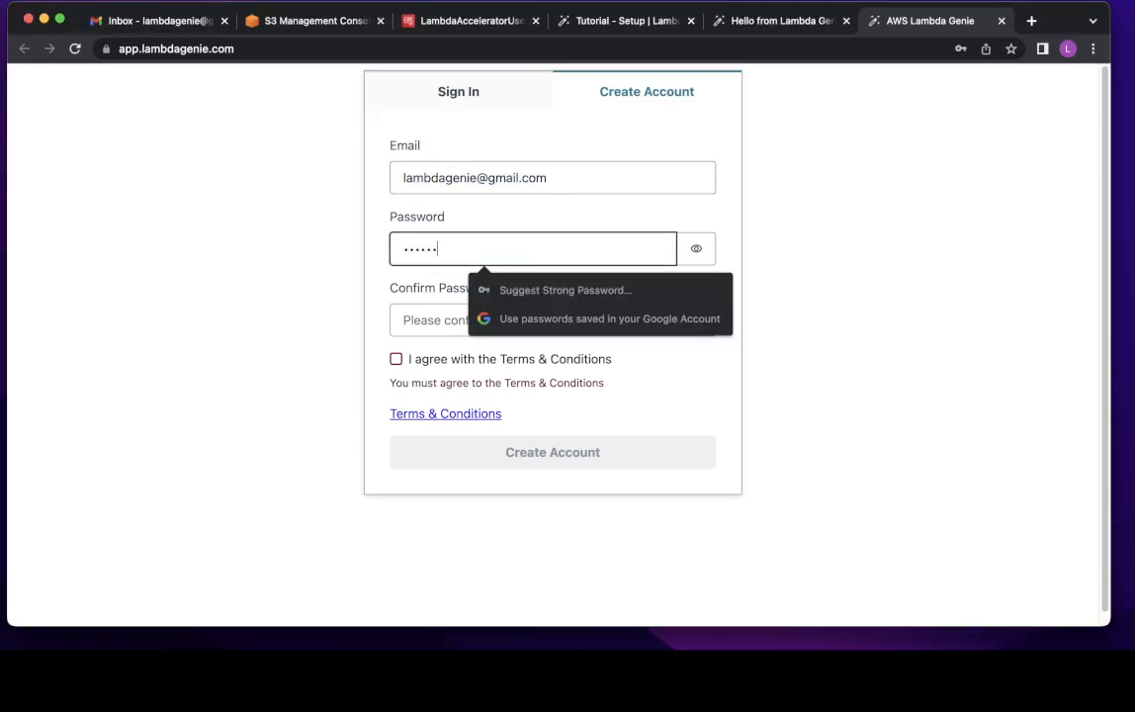
key(Tab)
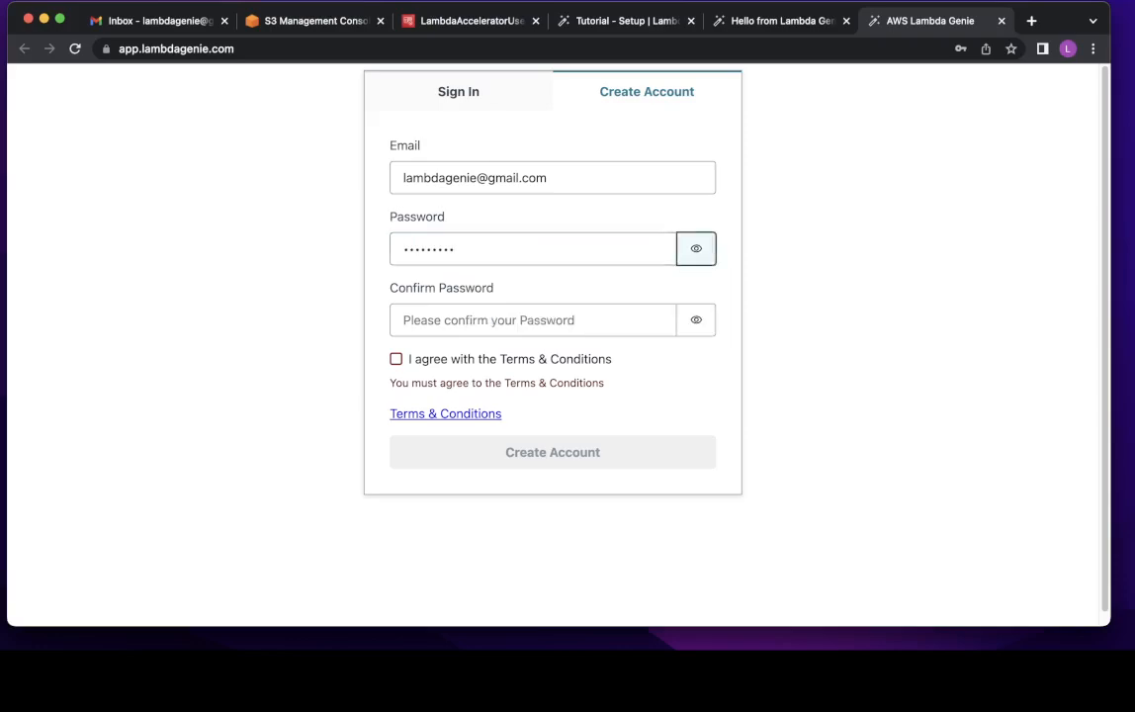
key(Tab)
text(ab•••••••)
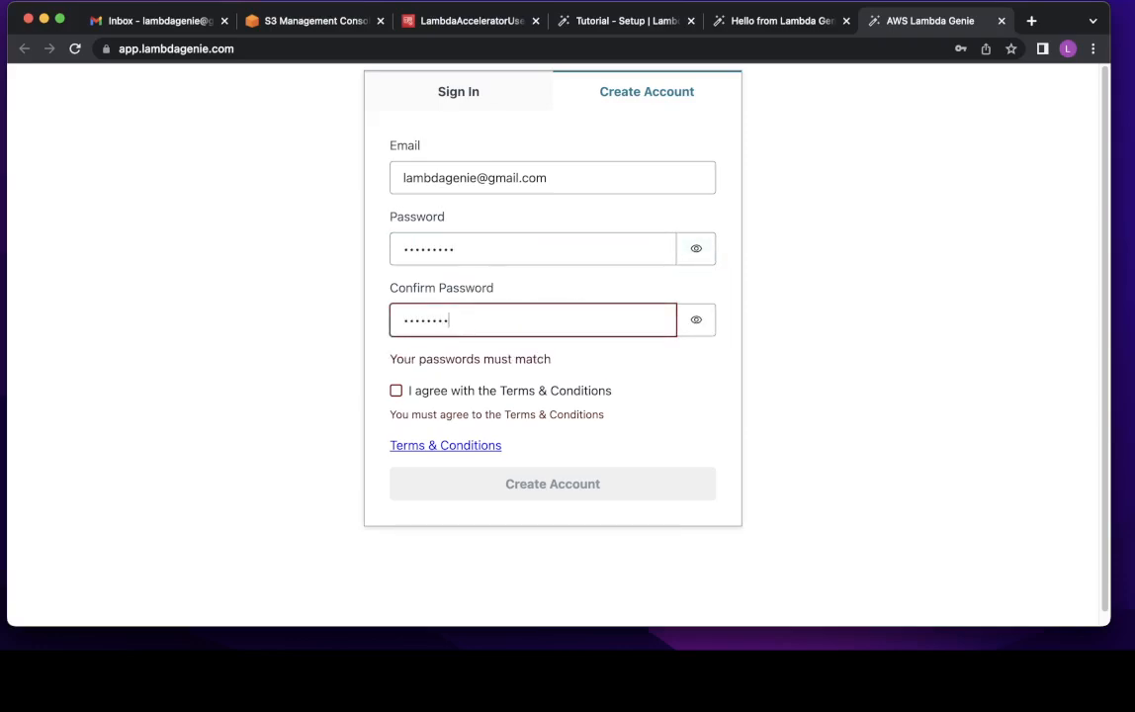
key(Tab)
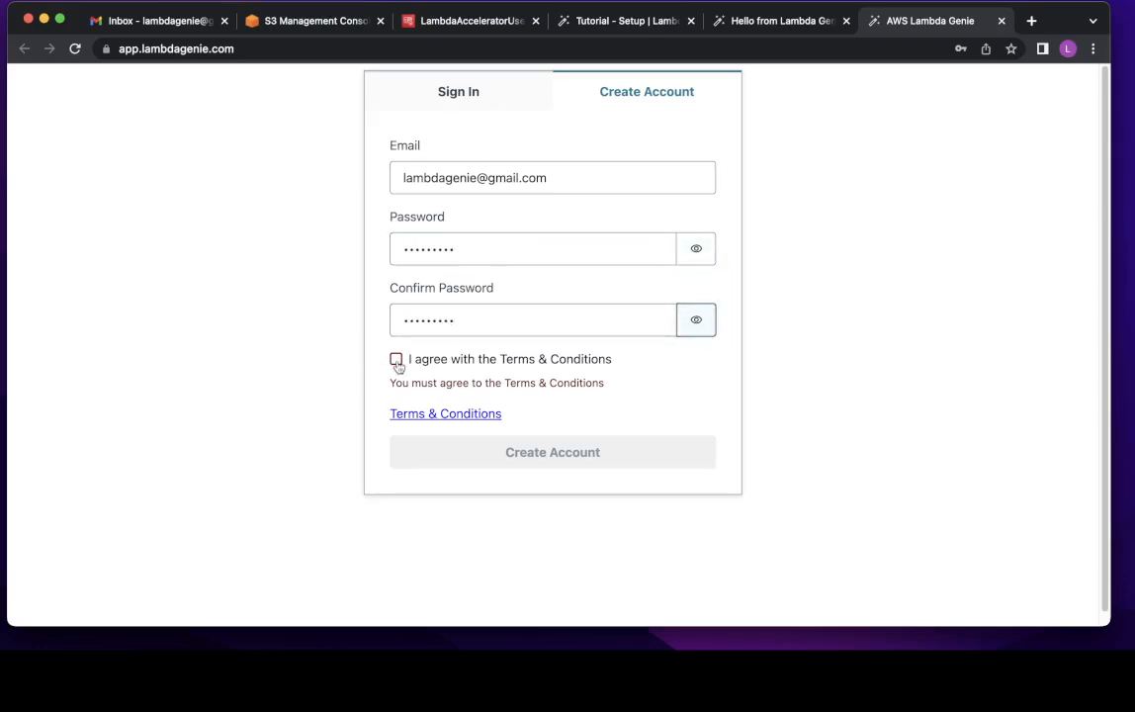
click(395, 359)
- Submit the registration and copy the confirmation code from the Gmail verification e-mail
click(517, 435)
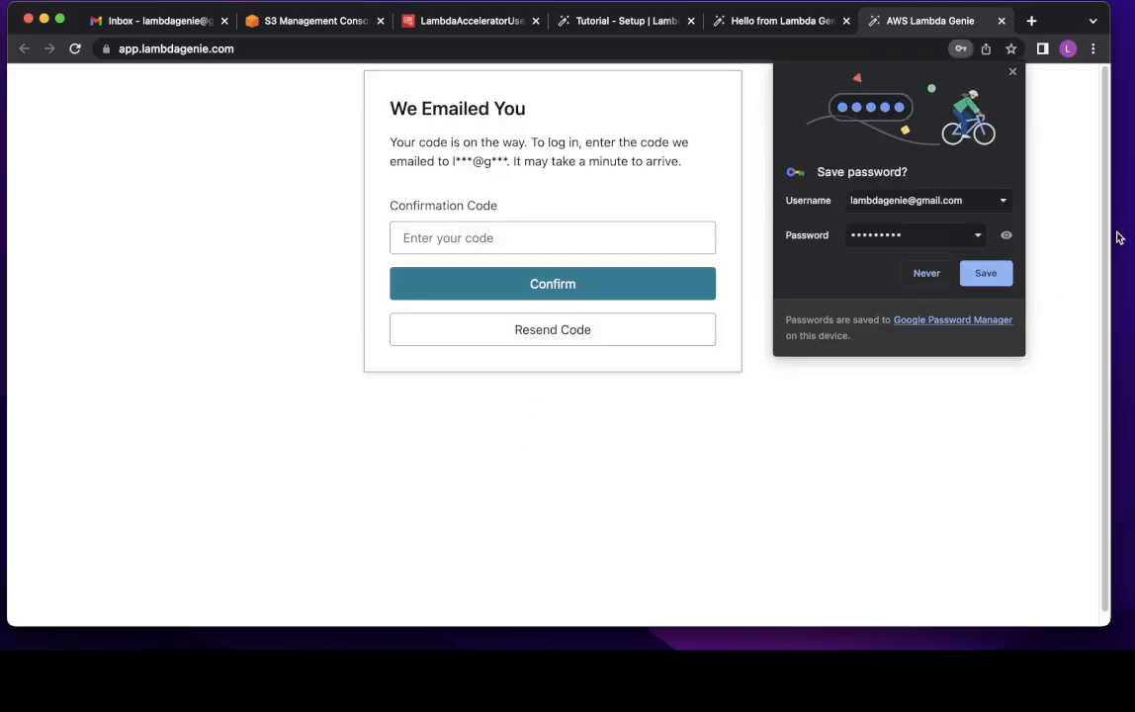
click(1012, 72)
click(184, 22)
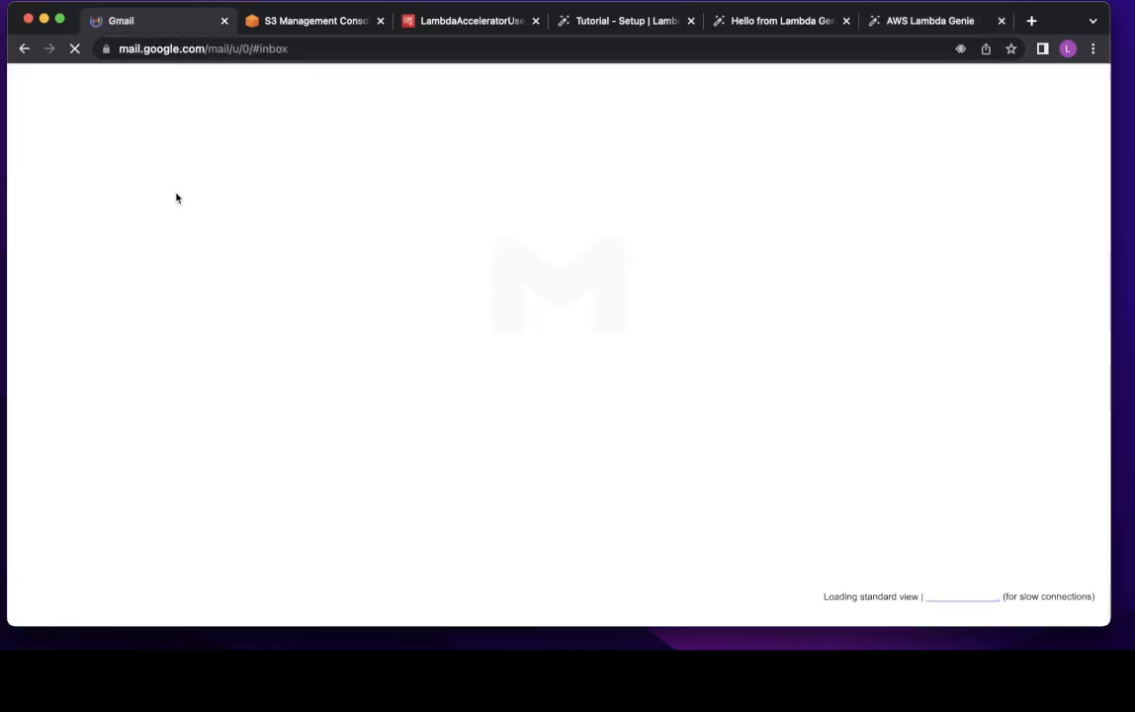
click(464, 346)
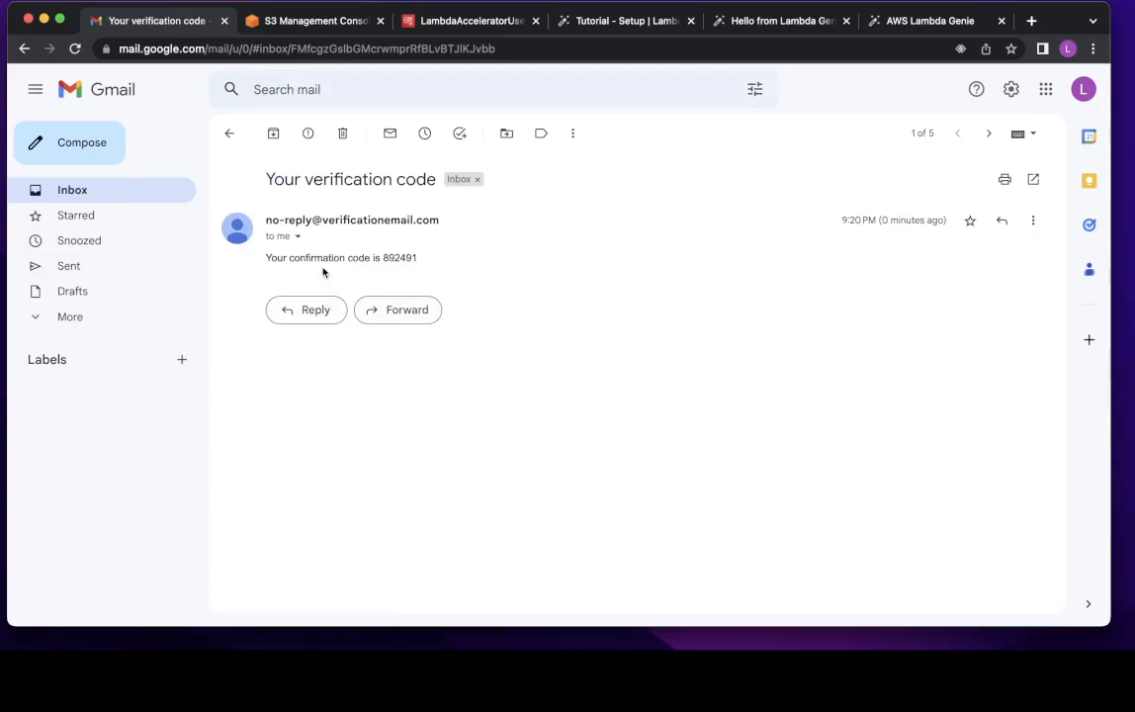
double_click(400, 257)
key(super+c)
- Paste the confirmation code on the confirmation page and confirm the account
click(895, 22)
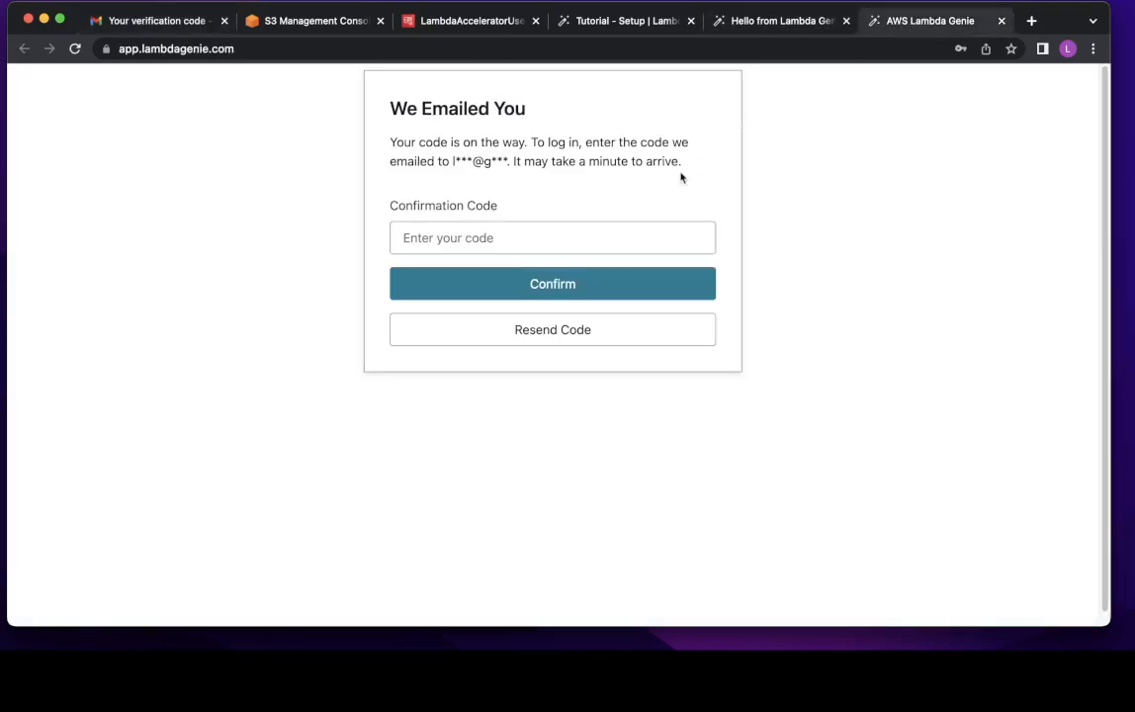
click(557, 232)
key(super+v)
click(536, 279)
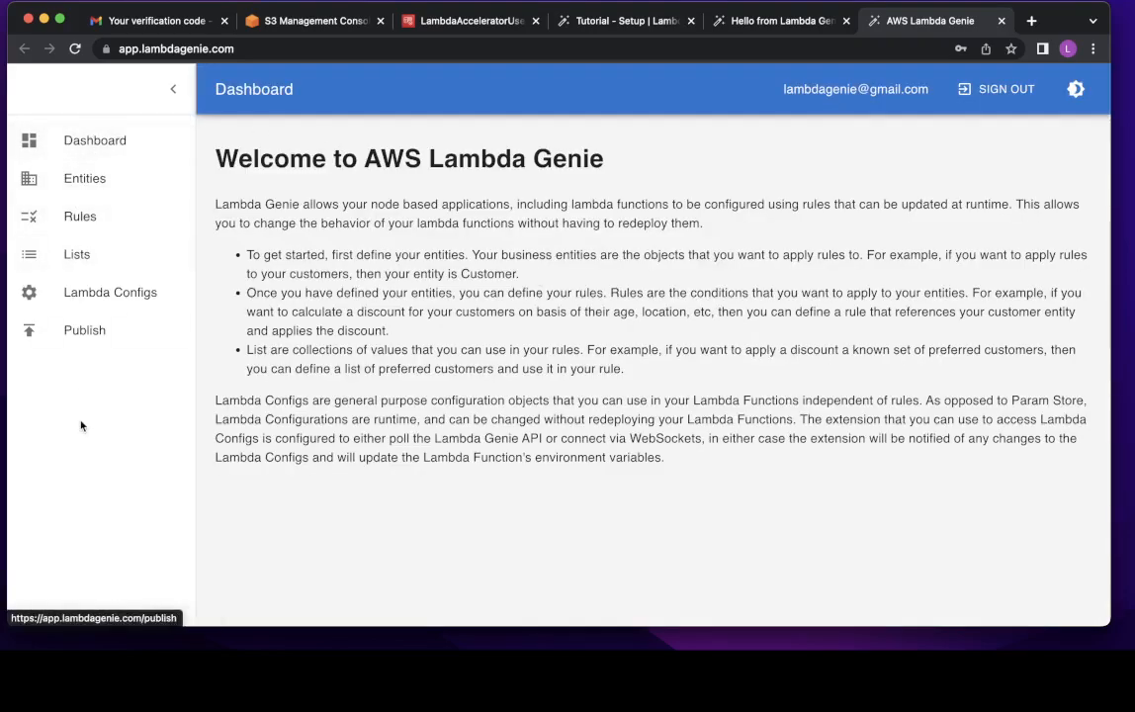
- Browse Entities, Rules, Lists and Lambda Configs, then expand UserProfile to see its id, name, email and type fields
click(84, 175)
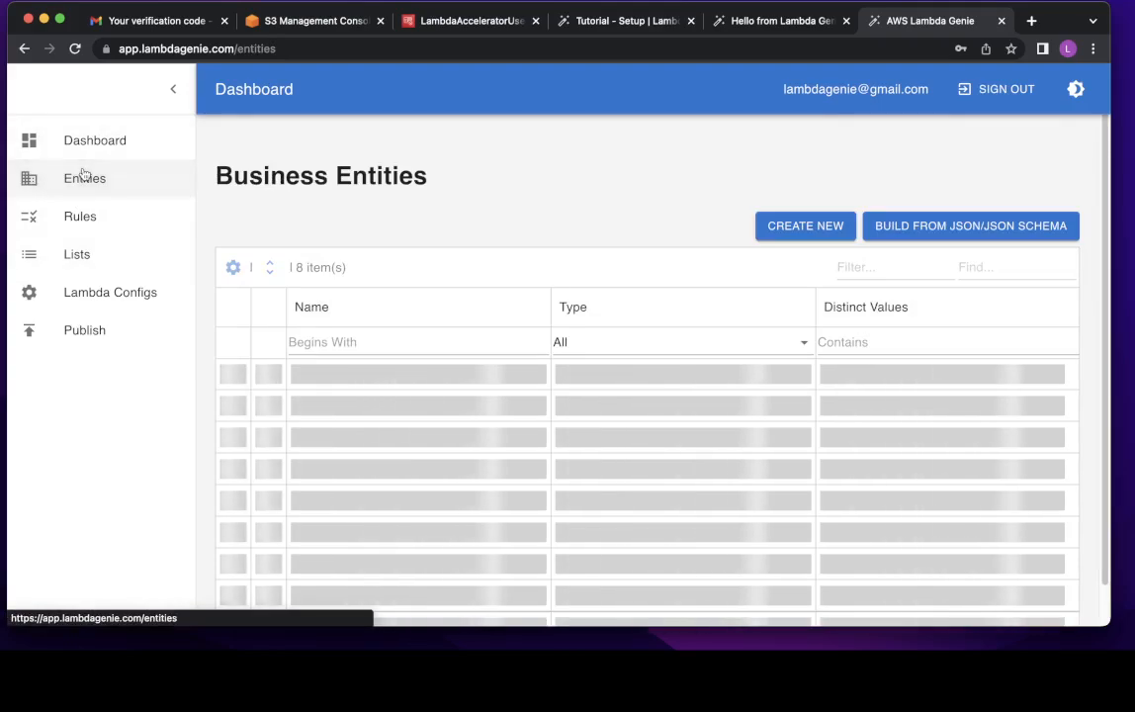
click(83, 220)
click(79, 266)
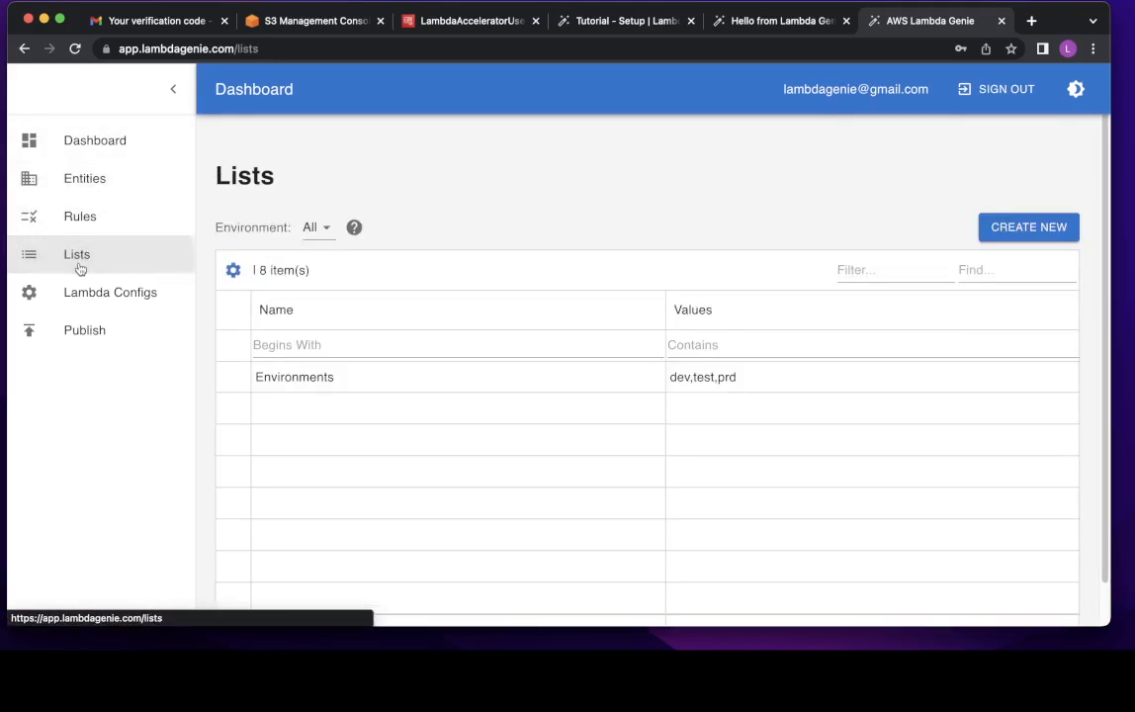
click(85, 299)
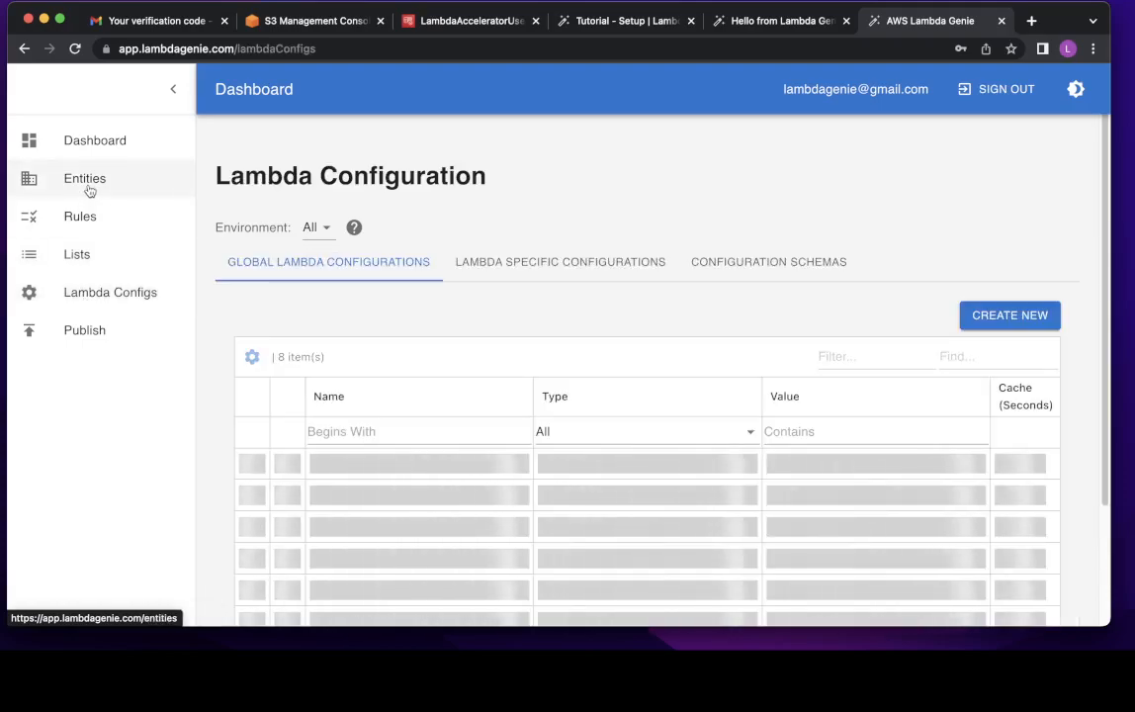
click(89, 188)
click(308, 375)
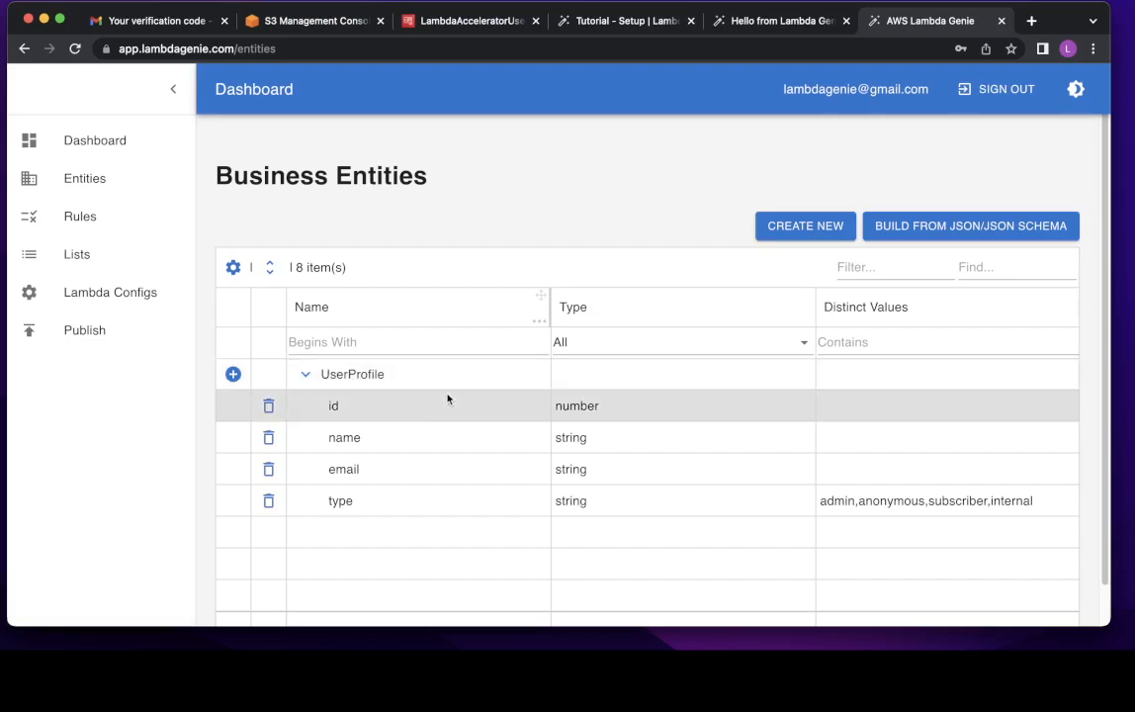
- Scroll the Tutorial - Setup page down to the final-product screenshot and the Step 1 heading
click(591, 34)
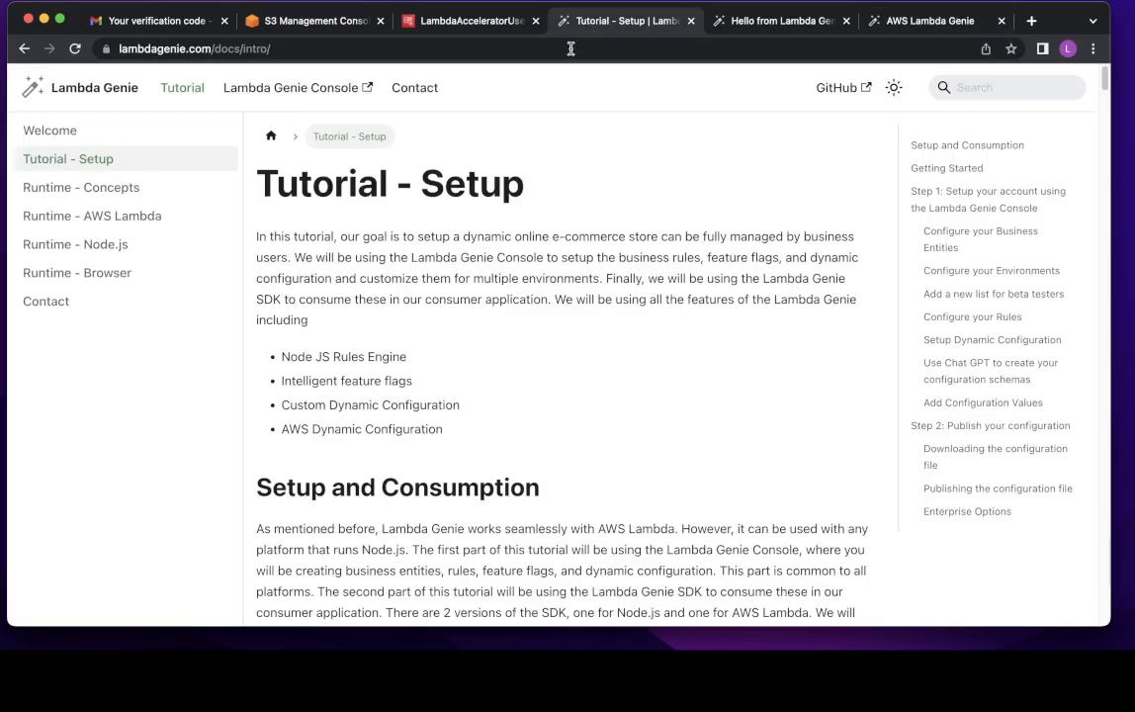
scroll(464, 388, down, 10)
scroll(465, 387, down, 3)
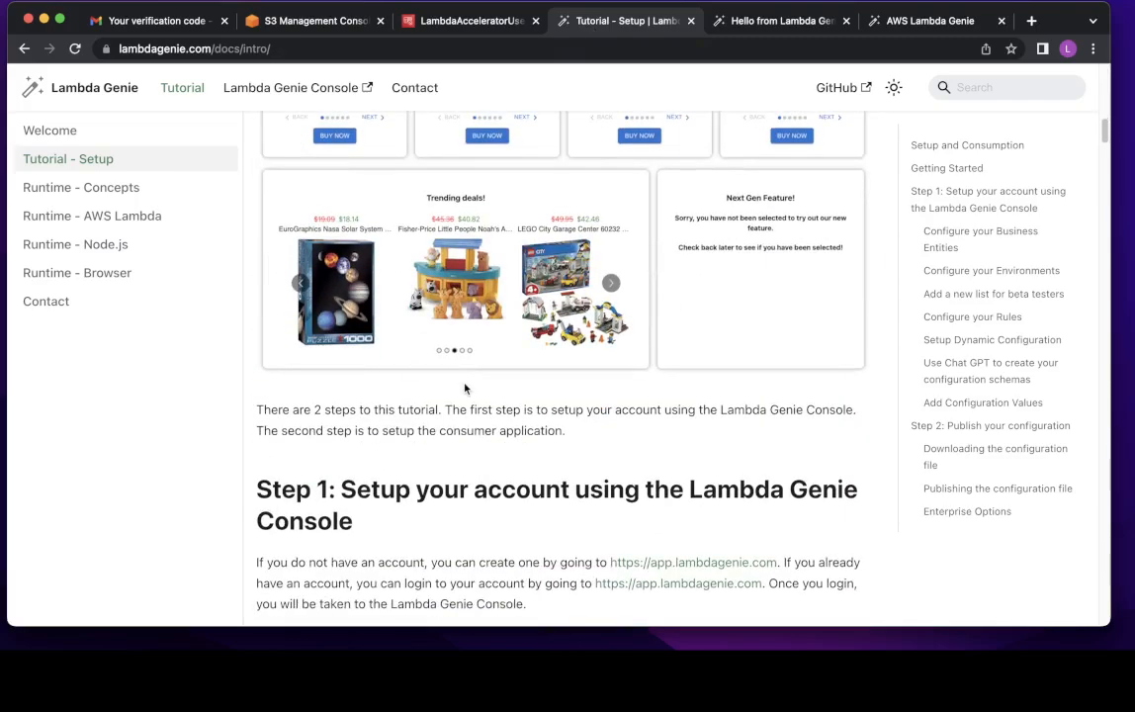
scroll(464, 327, up, 3)
scroll(557, 374, down, 1)
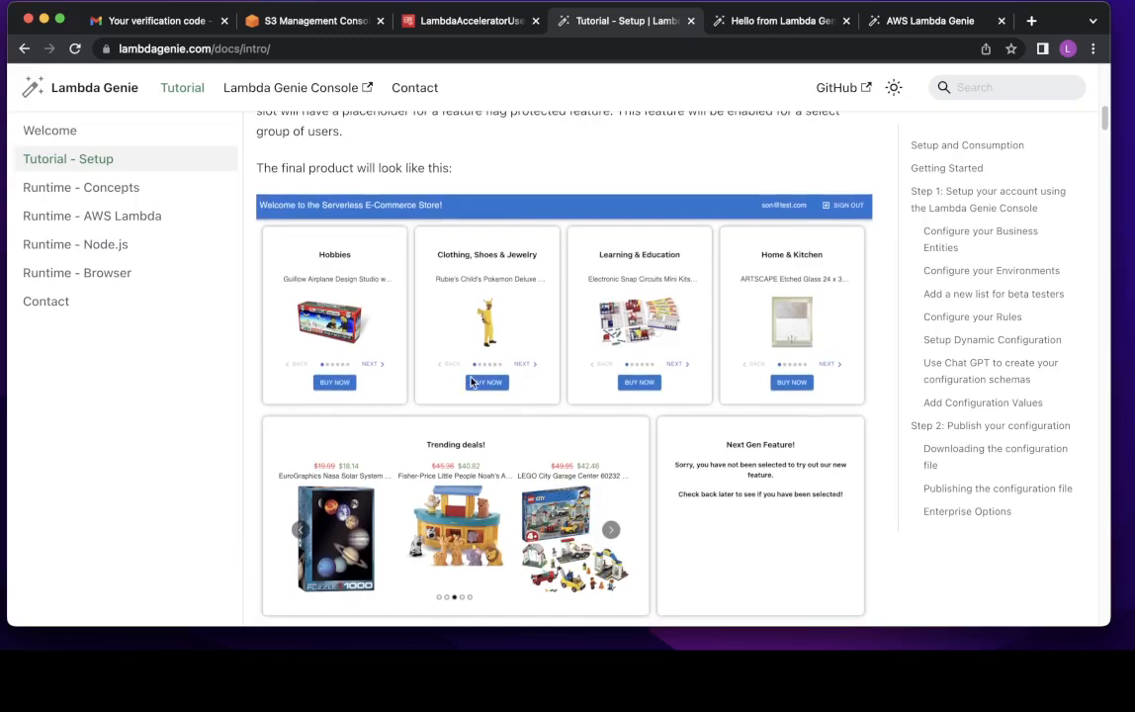
scroll(479, 379, down, 1)
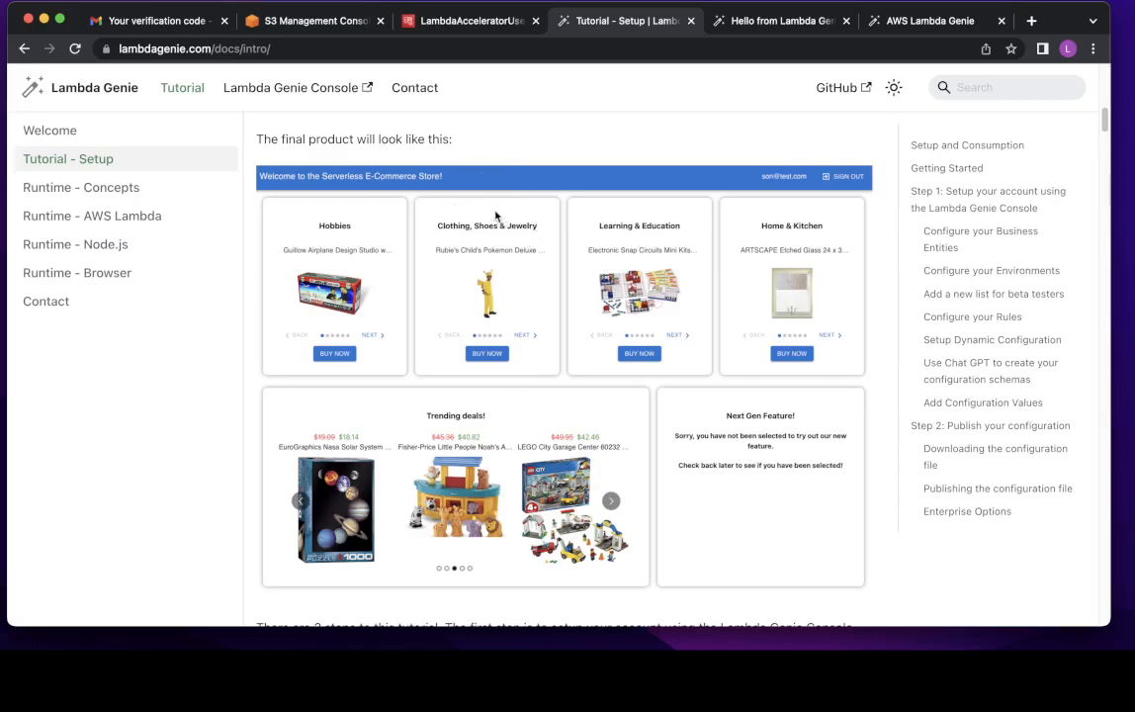
scroll(496, 381, down, 5)
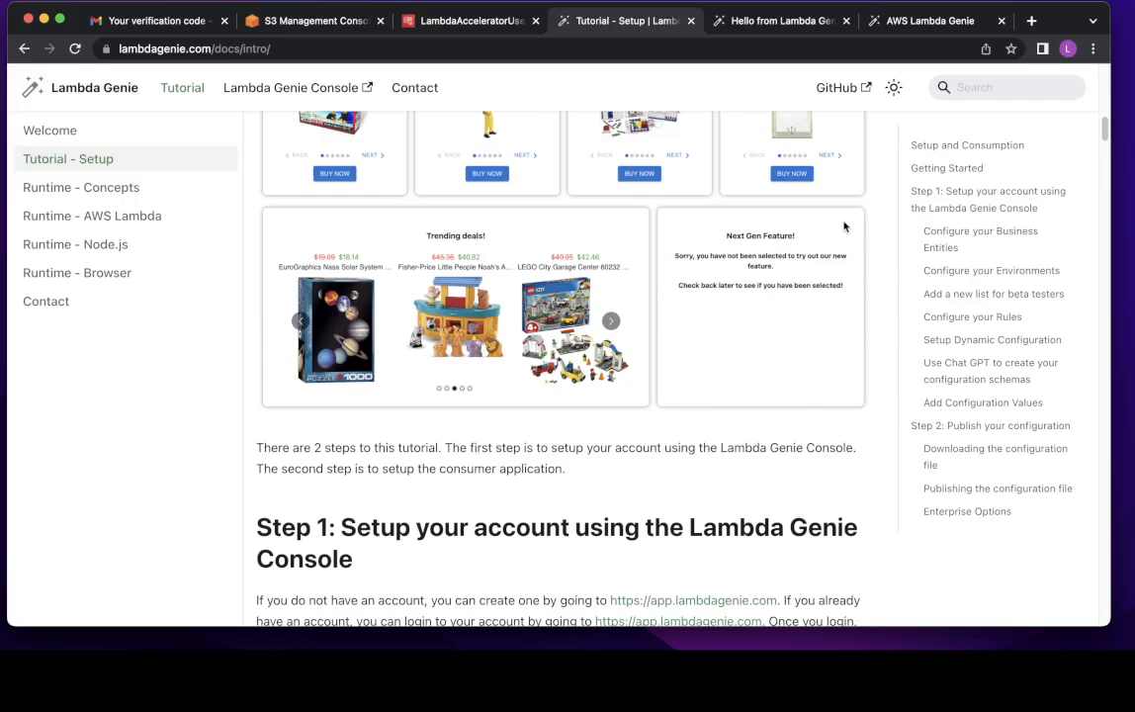
- Scroll to 'Configure your Business Entities', highlight the age and gender bullets, and select 'age'
scroll(734, 336, down, 5)
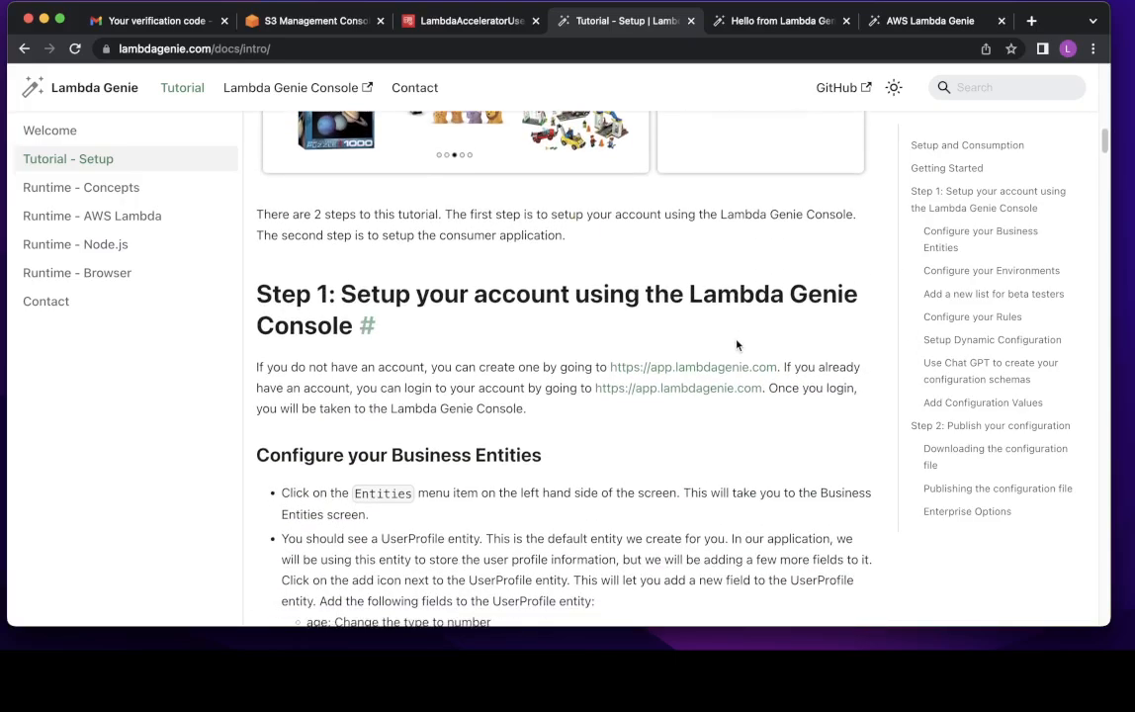
drag(280, 296, 418, 354)
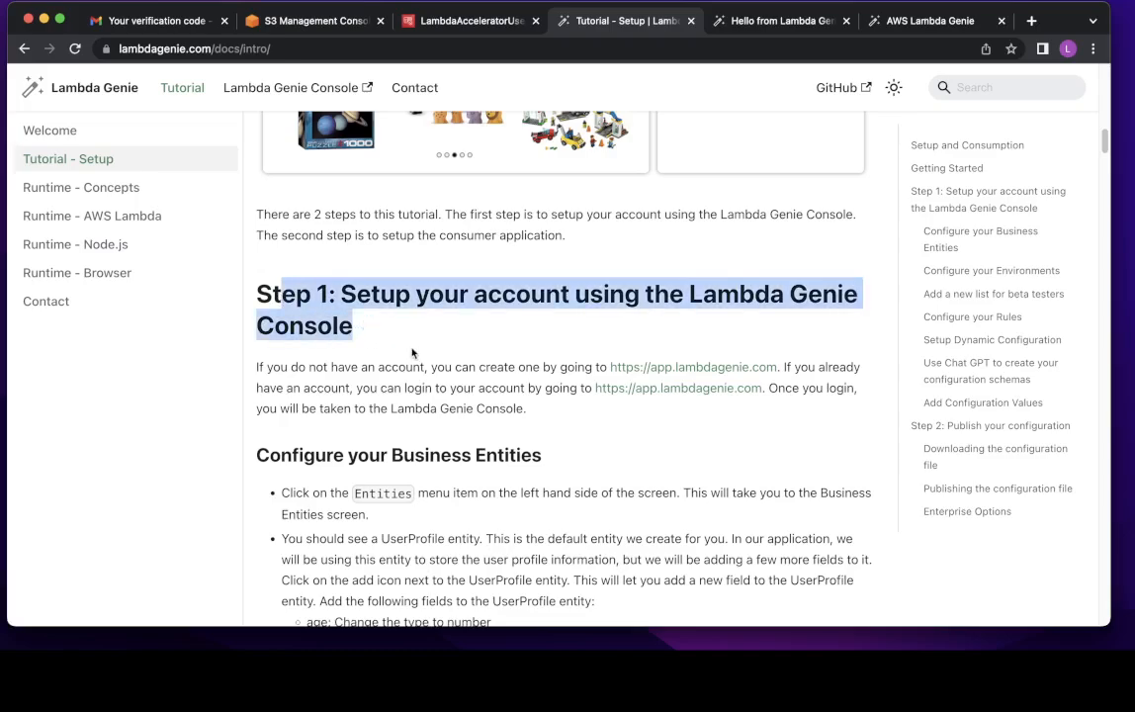
scroll(424, 357, down, 2)
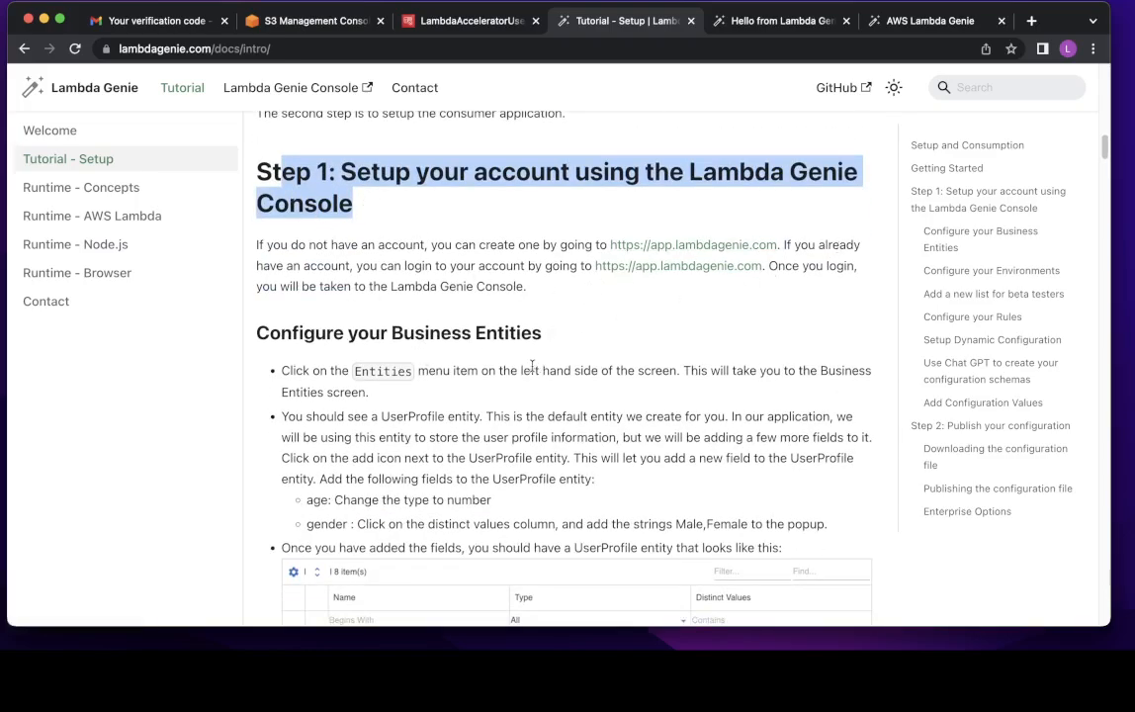
scroll(478, 327, down, 2)
scroll(468, 373, down, 4)
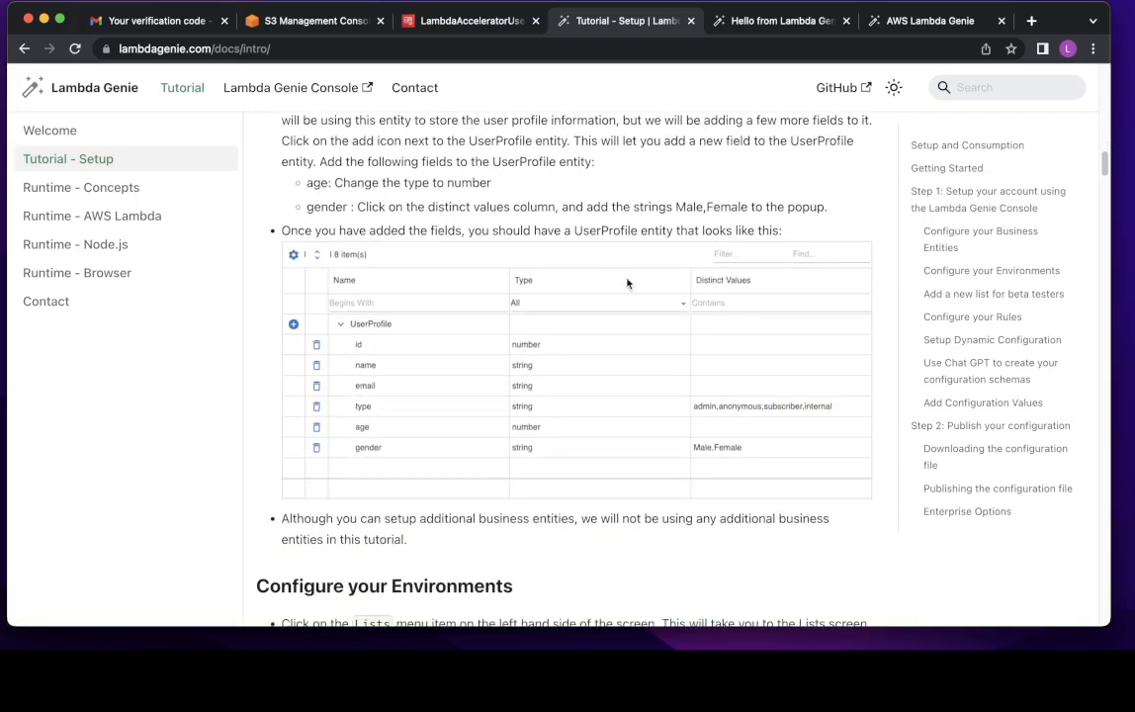
drag(285, 168, 846, 218)
scroll(432, 327, up, 1)
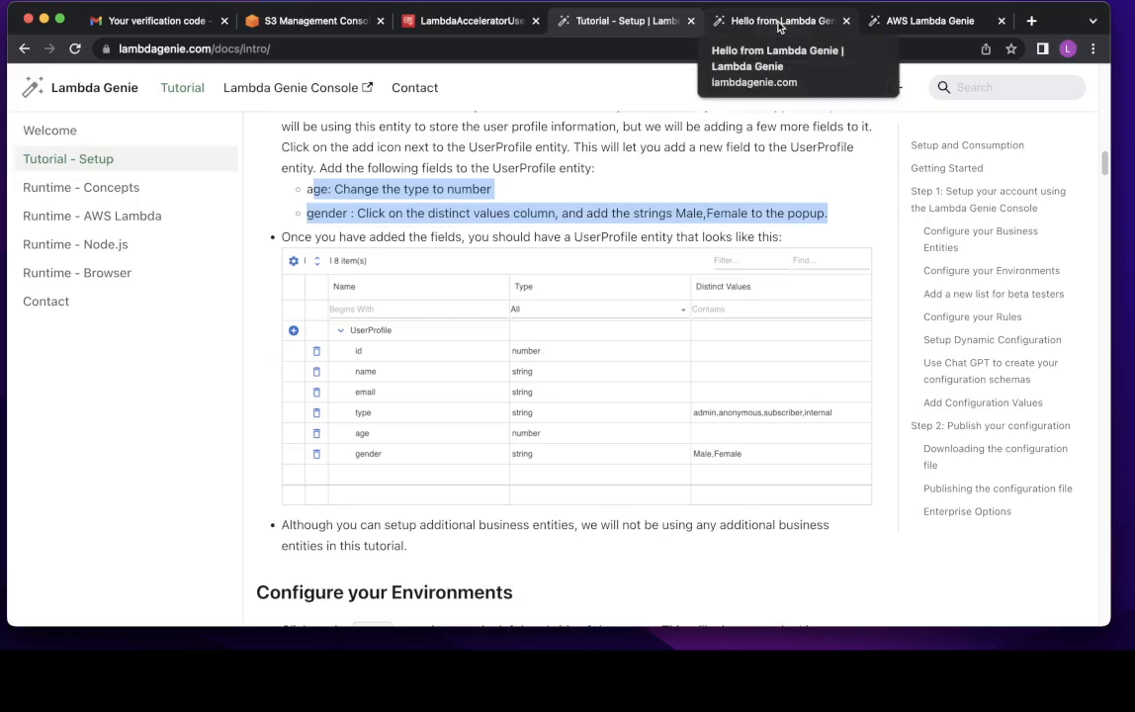
double_click(316, 192)
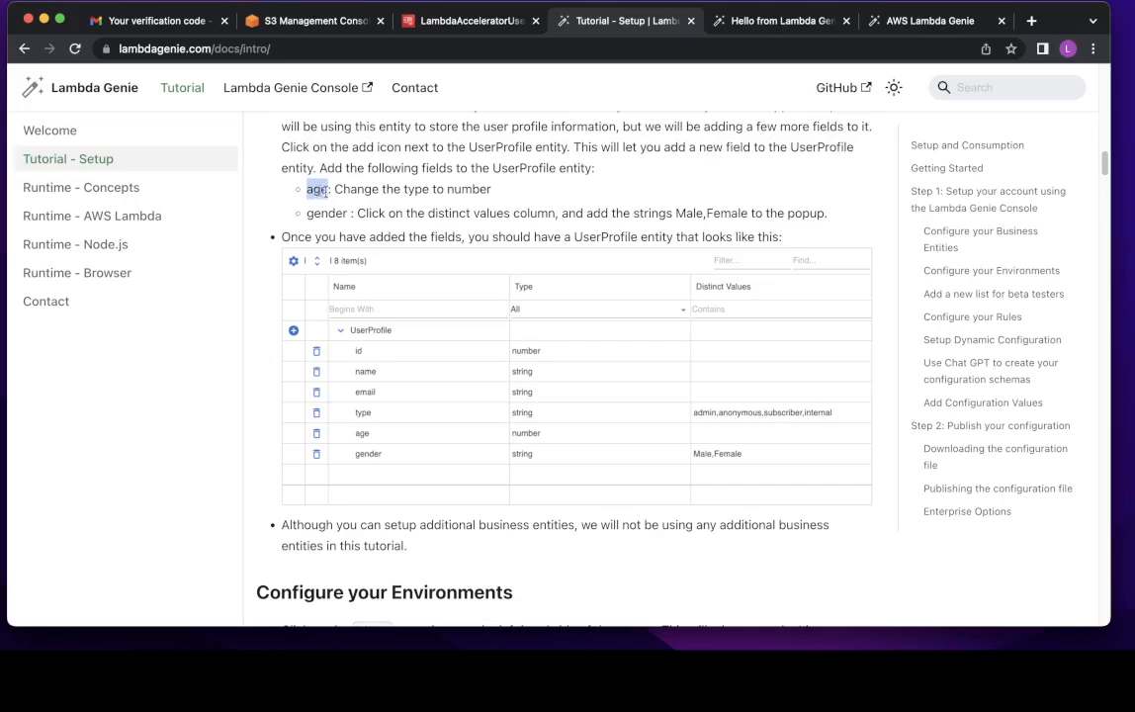
click(797, 30)
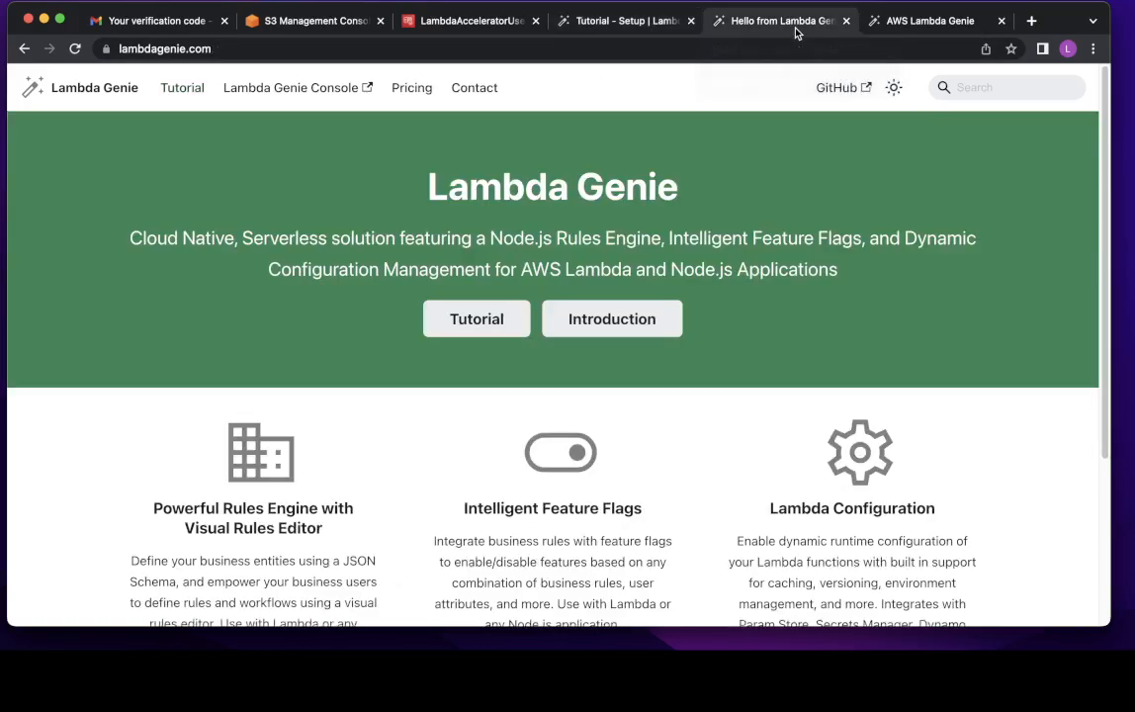
- Add an 'age' field to the UserProfile entity
click(940, 28)
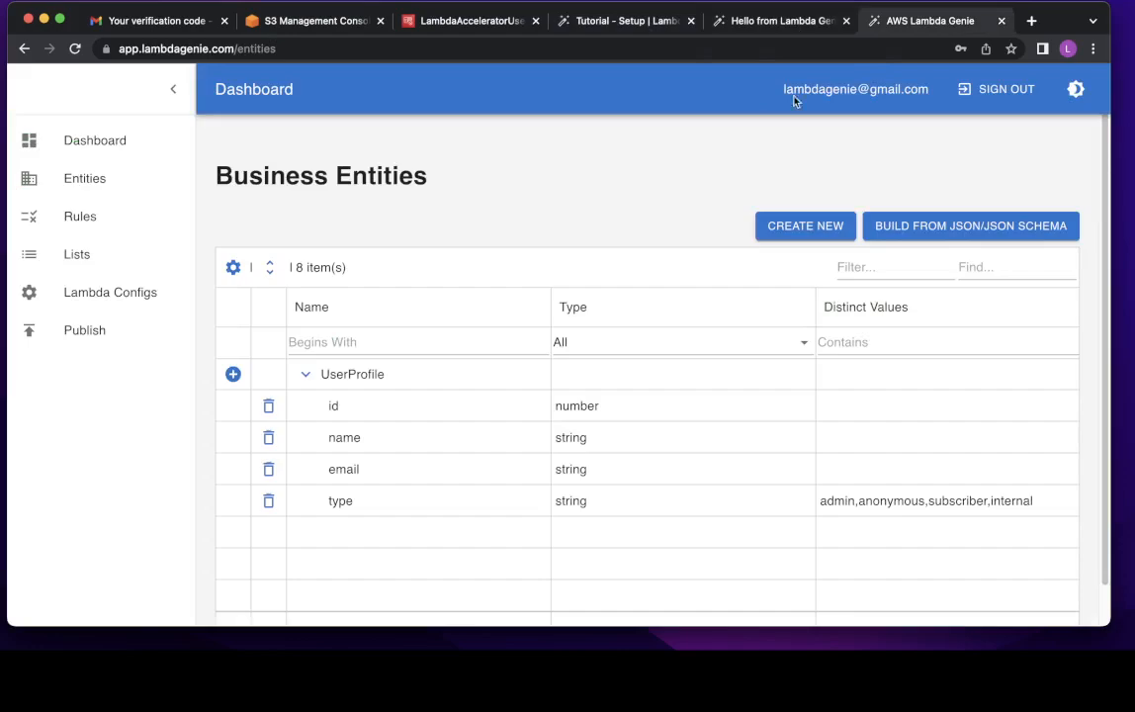
click(233, 374)
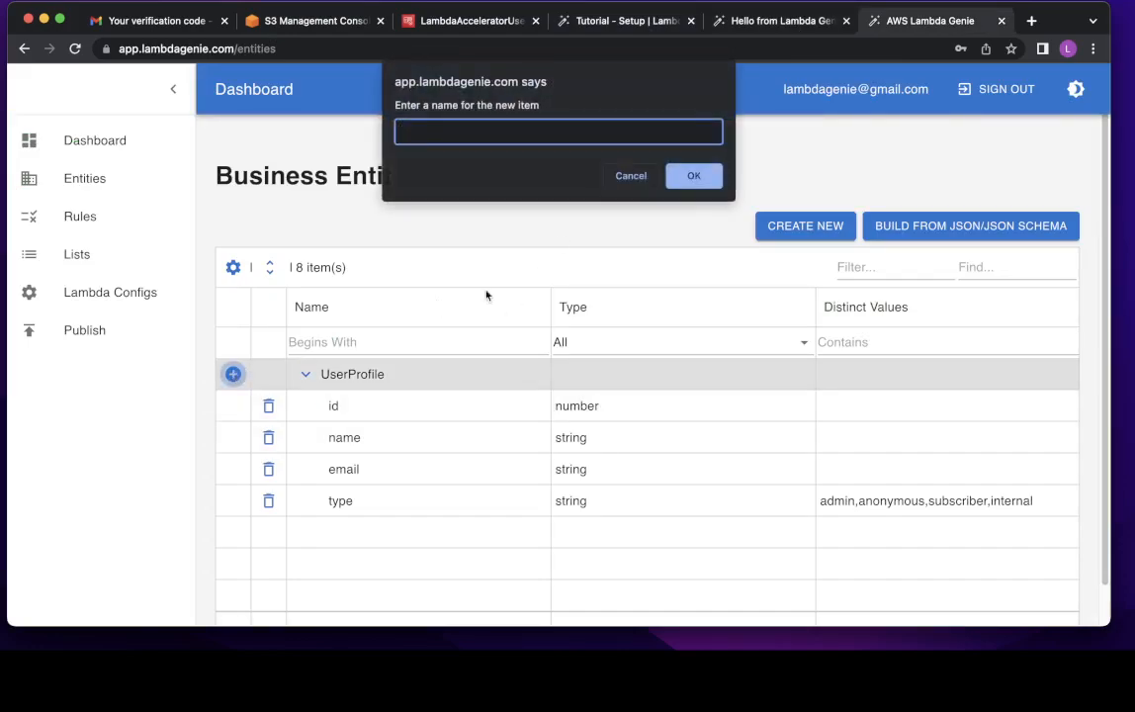
text(age)
click(694, 176)
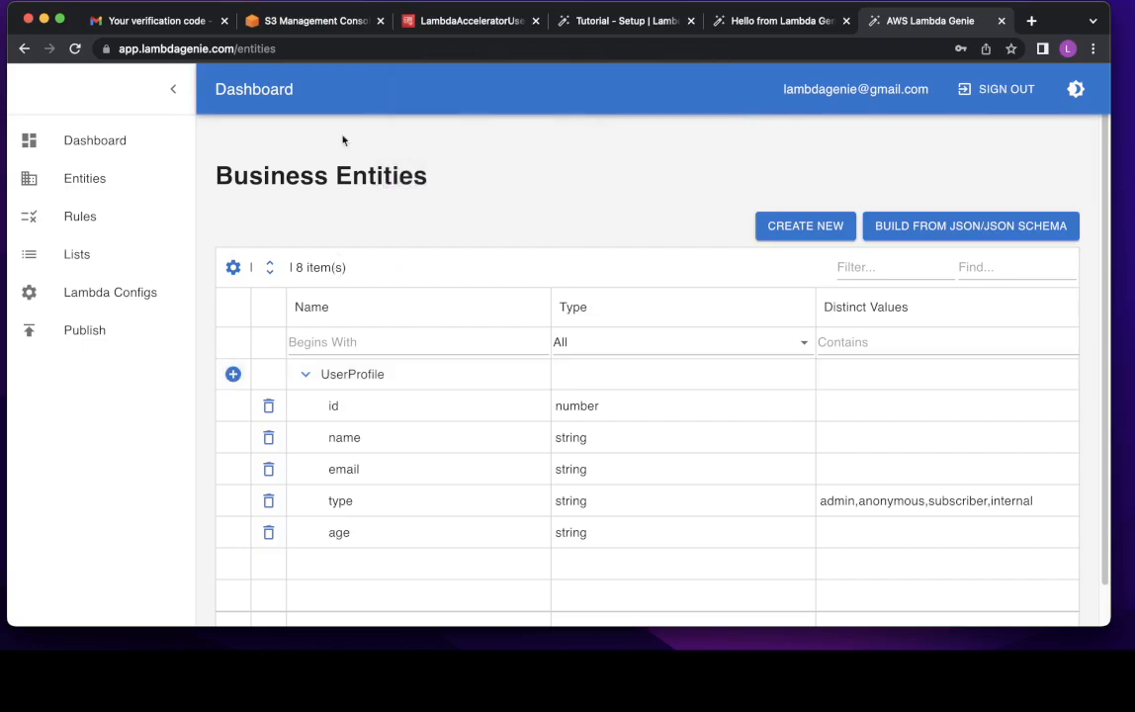
- Copy 'gender' from the tutorial and add it as another UserProfile field
click(453, 35)
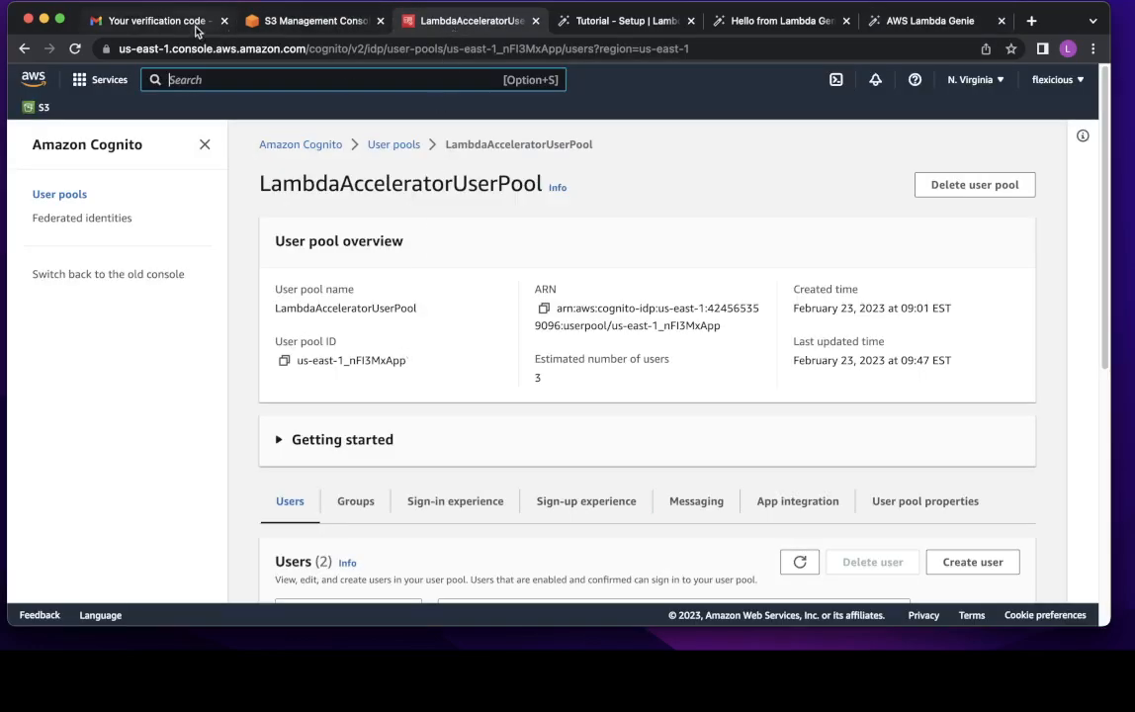
click(546, 27)
scroll(388, 431, down, 1)
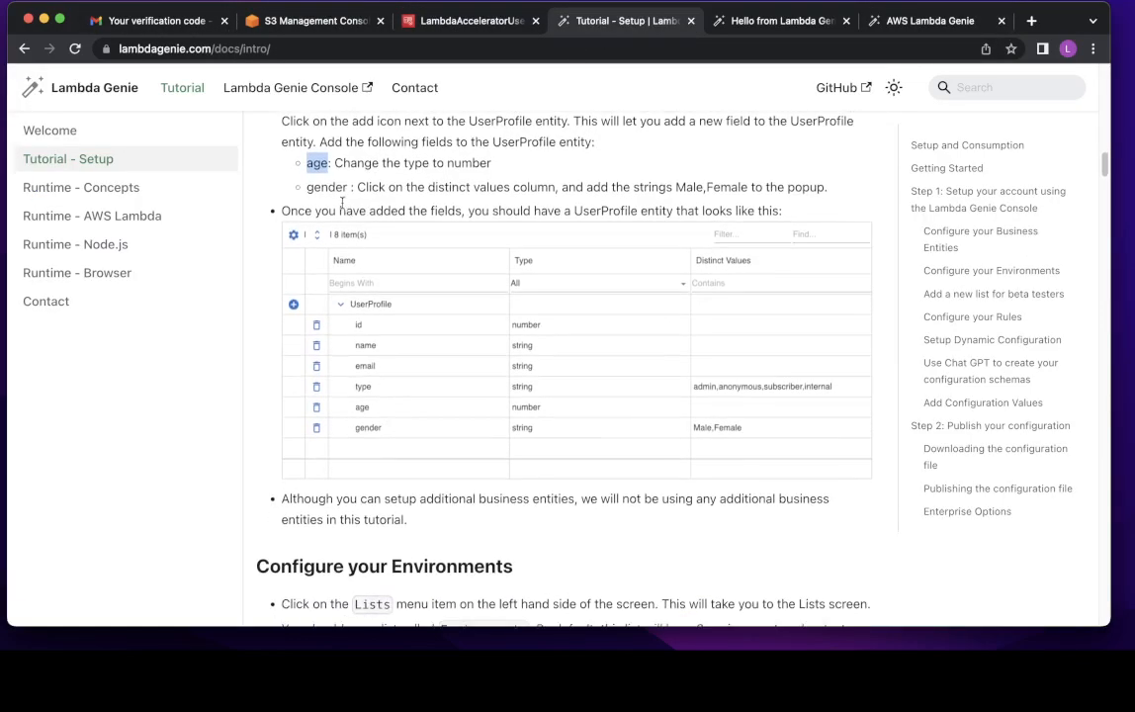
double_click(327, 187)
key(super+c)
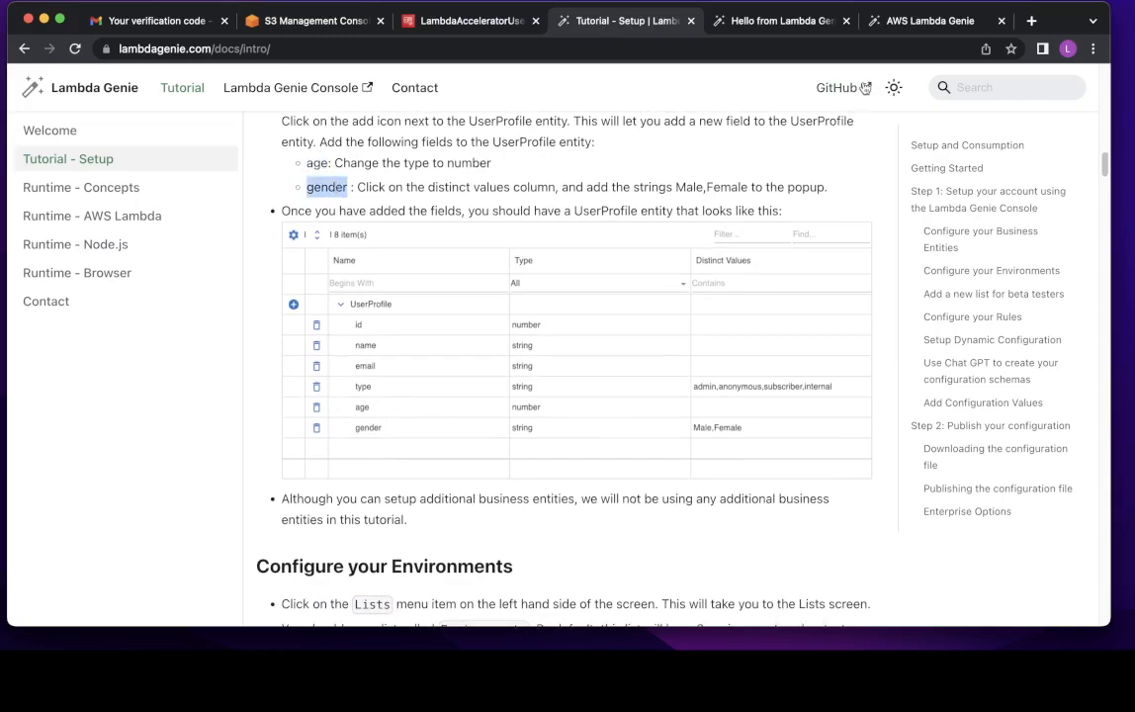
click(893, 19)
click(231, 374)
key(super+v)
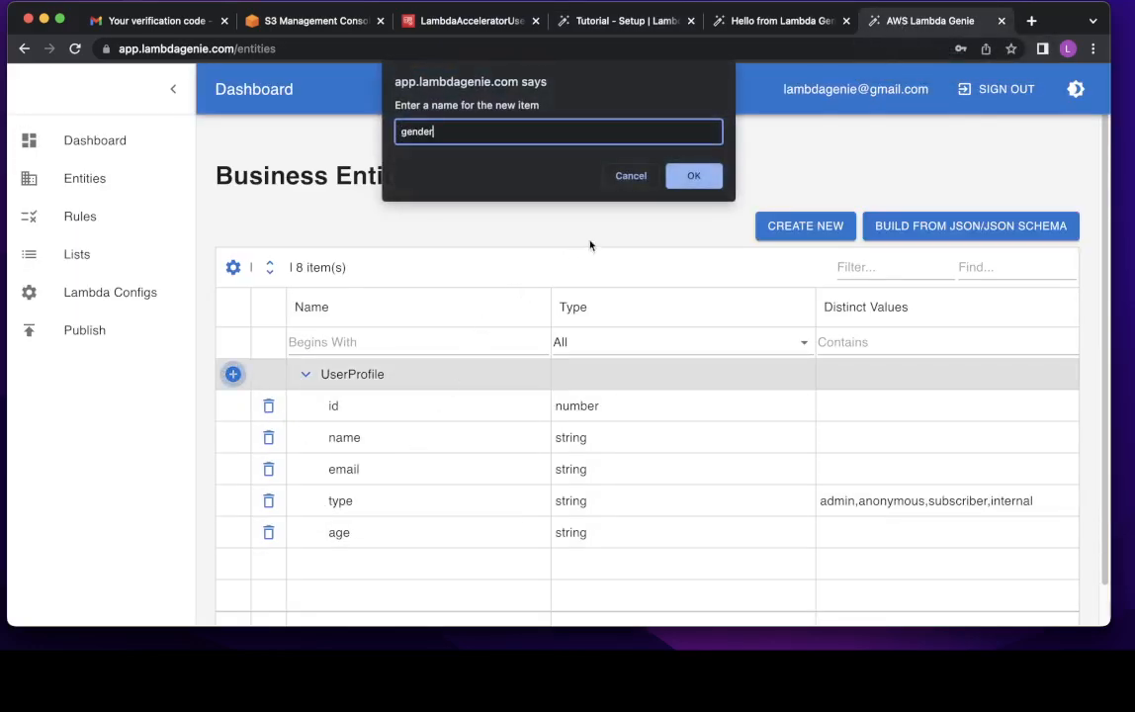
click(686, 175)
- Set age's type to number and give gender the distinct values Male and Female, then save
double_click(592, 535)
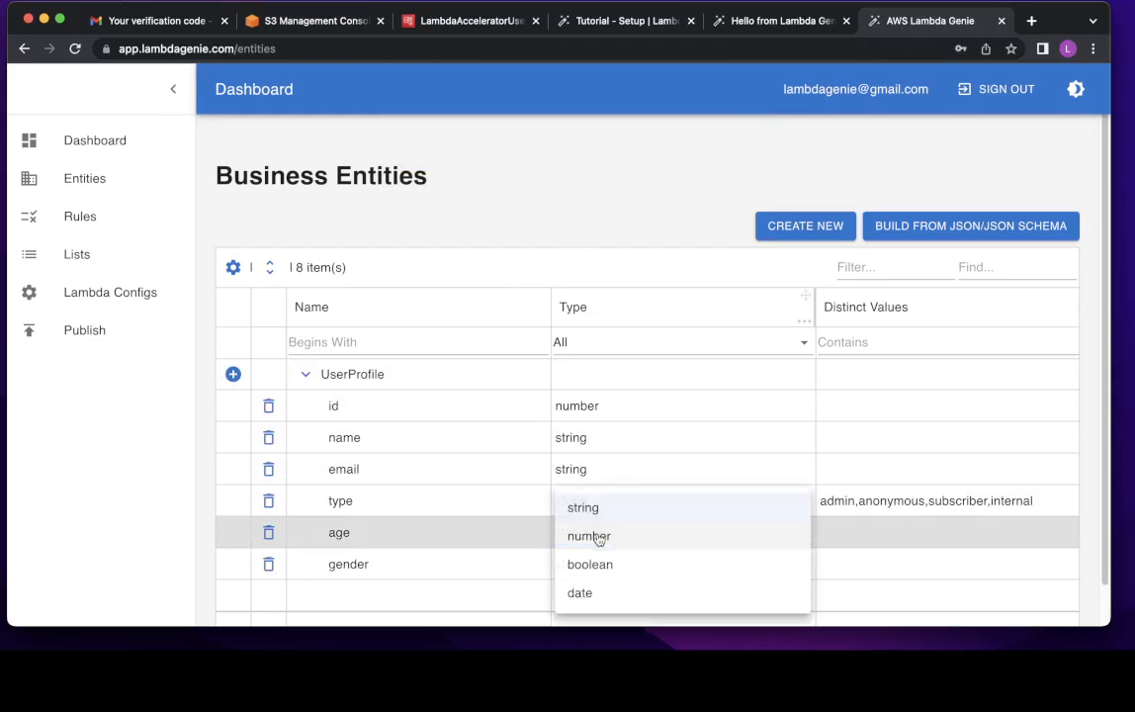
click(598, 535)
double_click(845, 566)
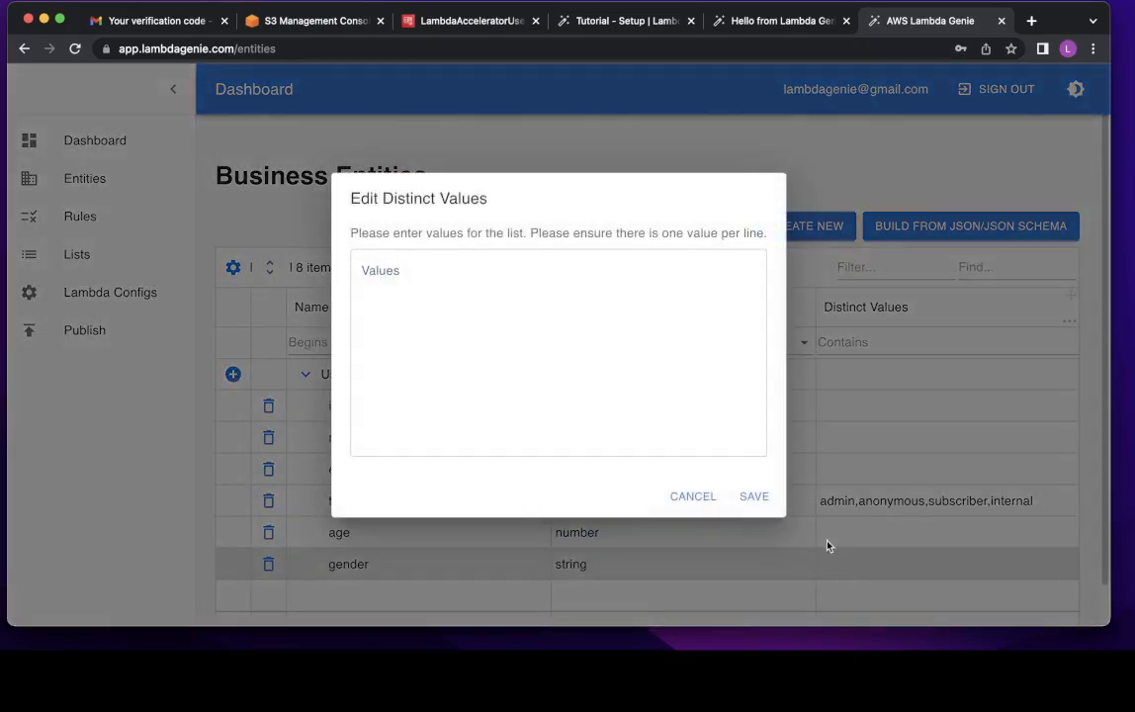
click(722, 436)
text(Male)
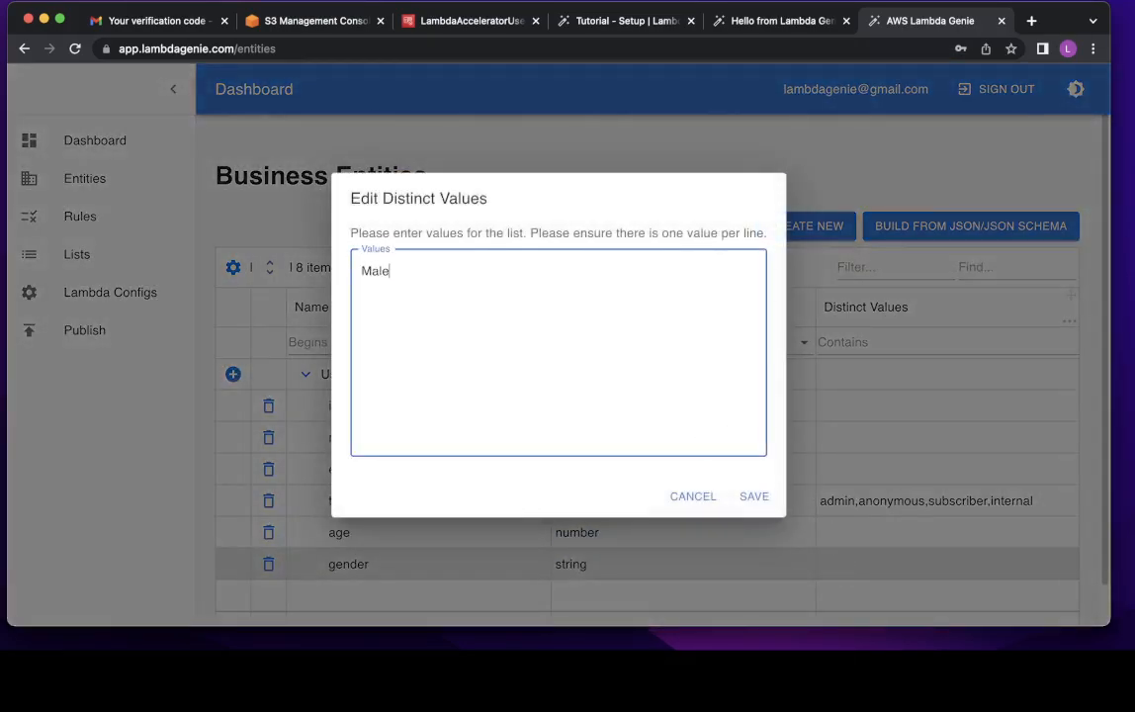
key(Return)
text(S)
text(emale)
click(754, 496)
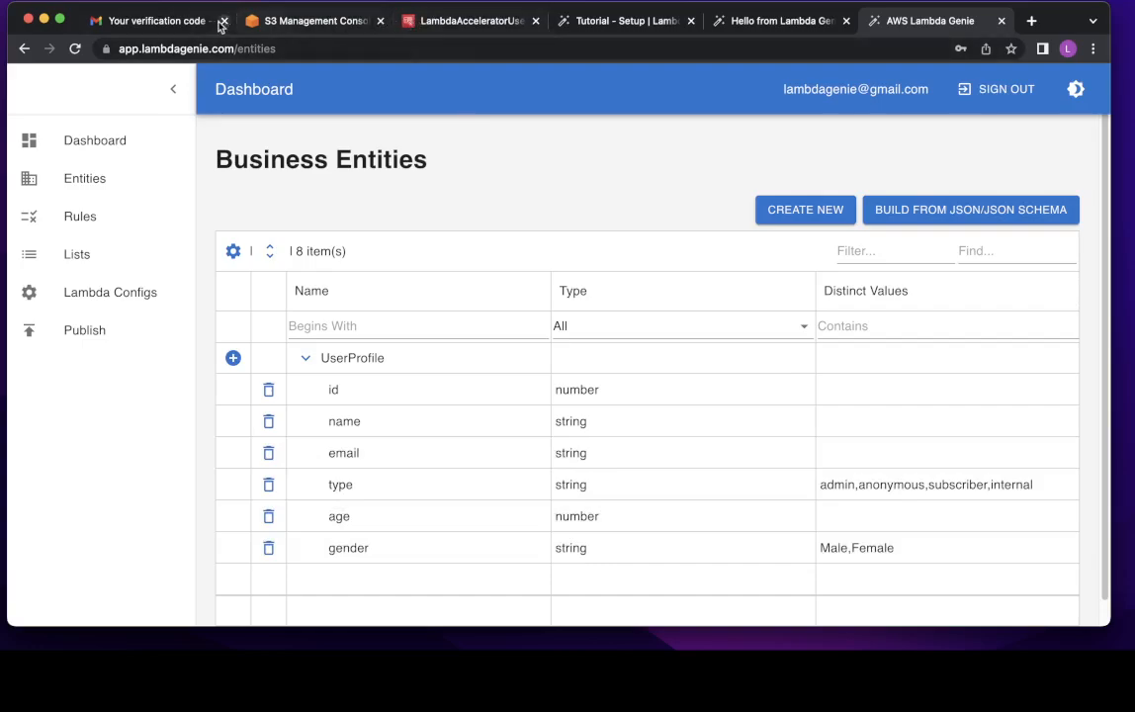
click(461, 21)
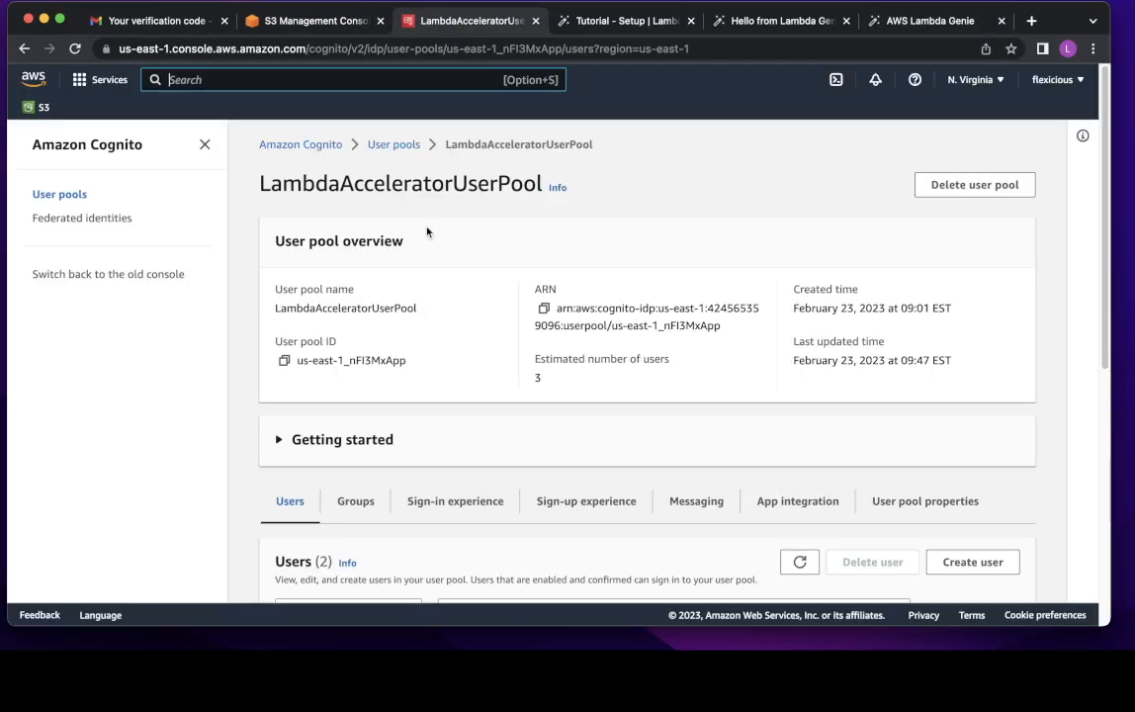
- Glance at the tutorial, then open the Lists page and check its environment filter choices
click(614, 21)
scroll(451, 288, down, 5)
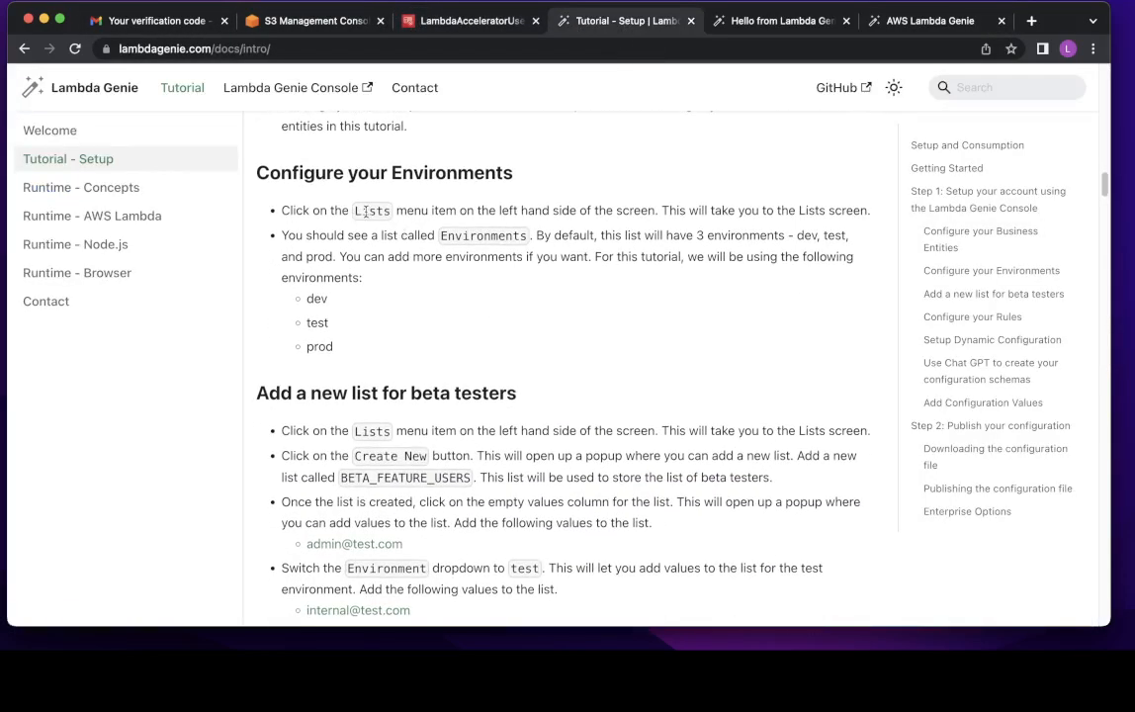
click(870, 20)
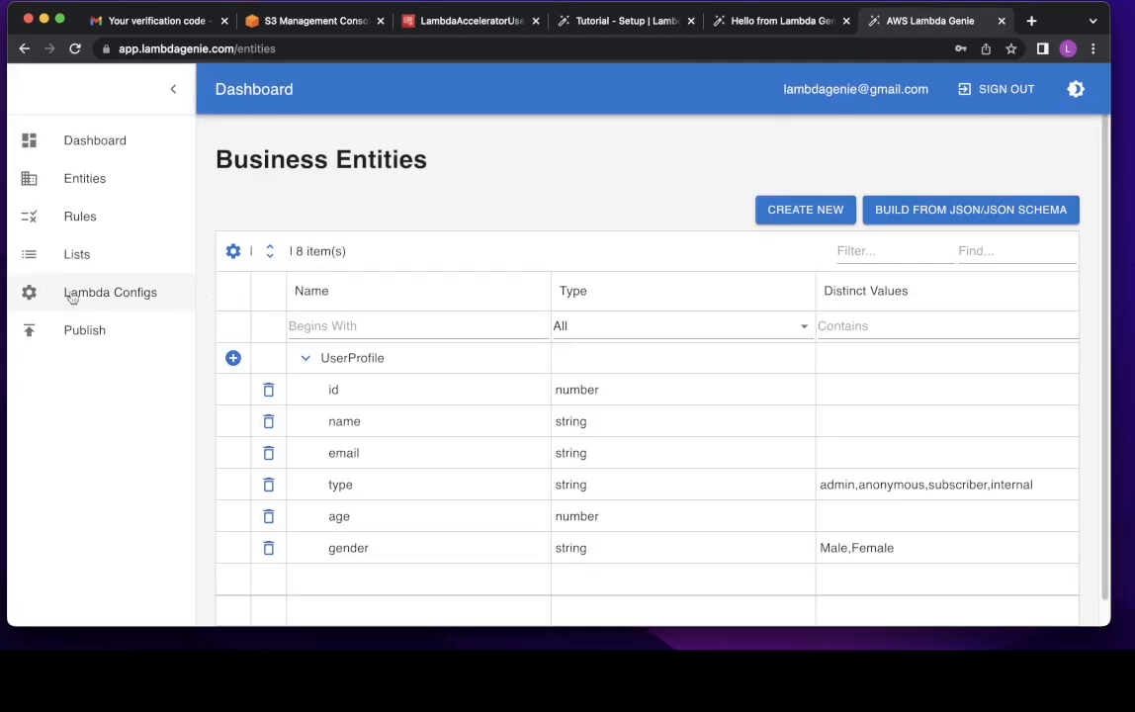
click(79, 255)
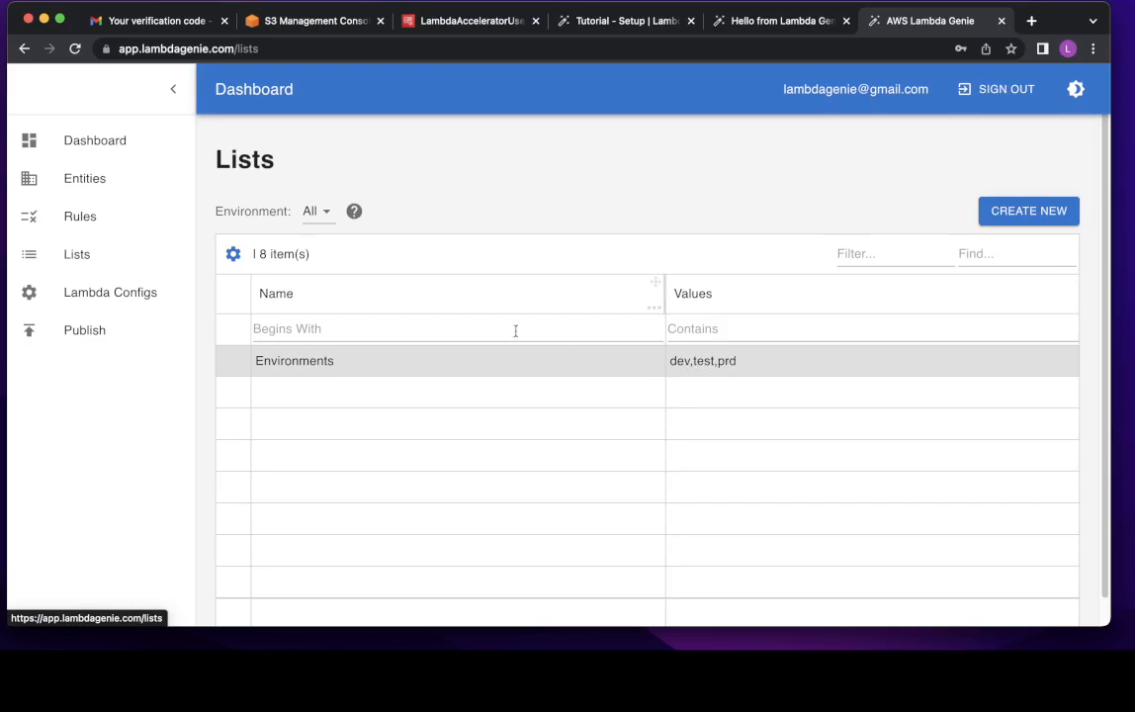
click(317, 217)
click(653, 445)
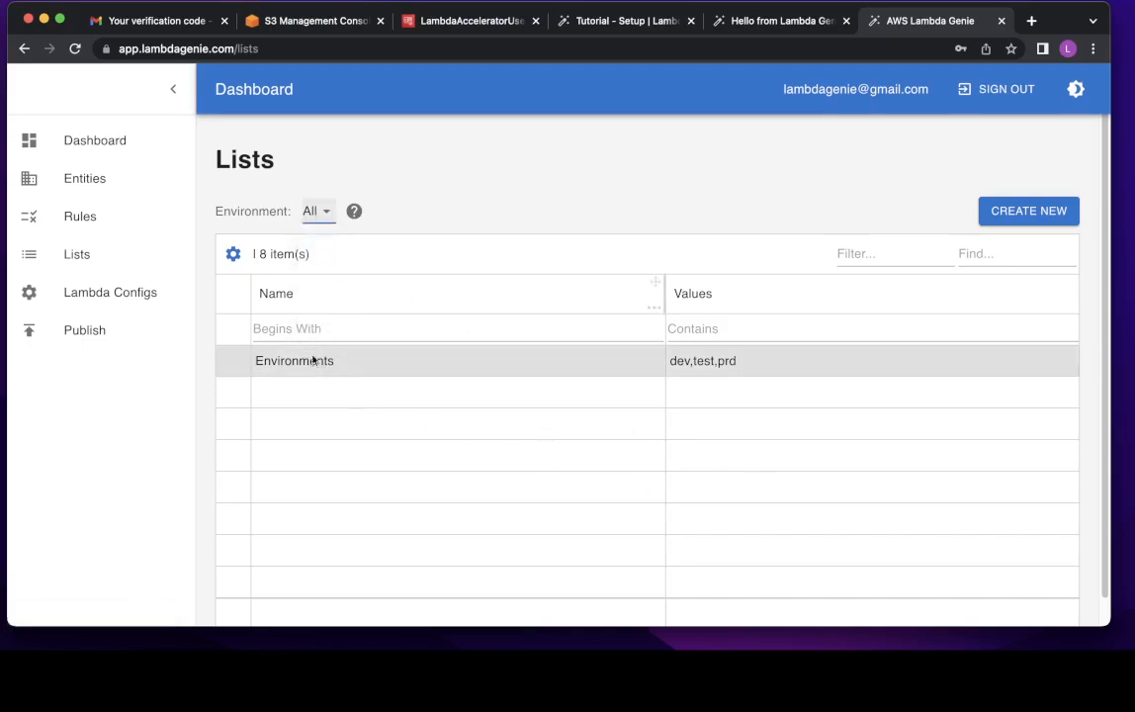
- Switch back and forth between the Rule Sets, Lists and Lambda Configuration pages
click(117, 220)
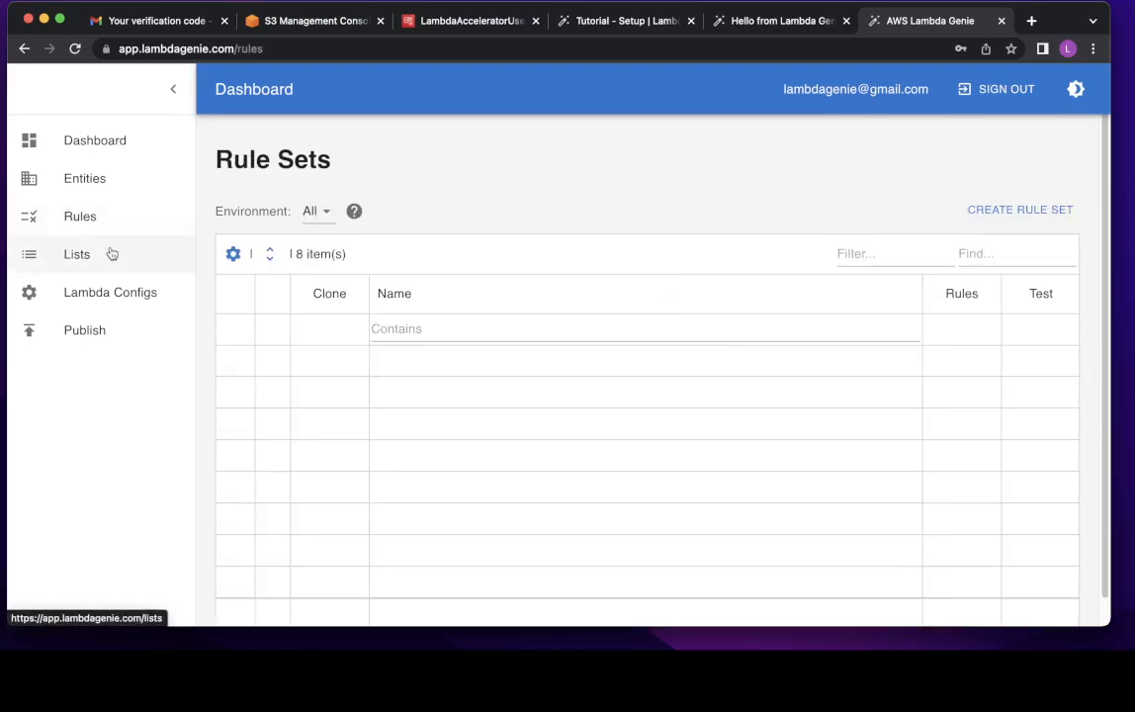
click(109, 254)
click(111, 294)
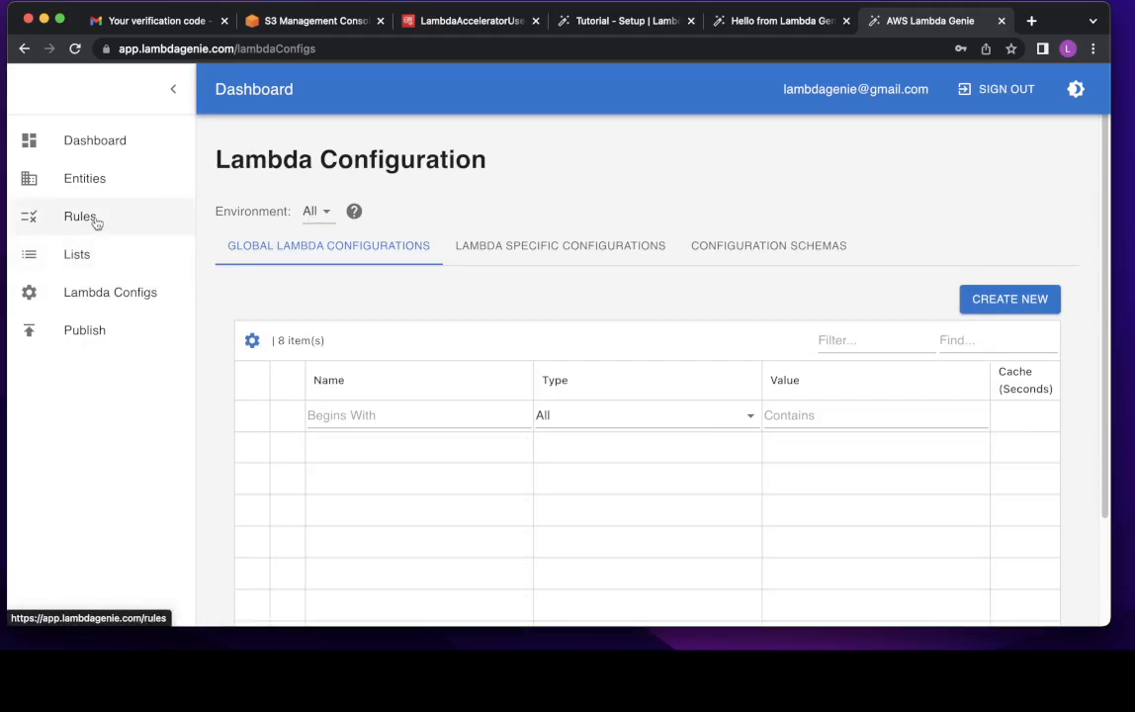
click(96, 222)
click(94, 297)
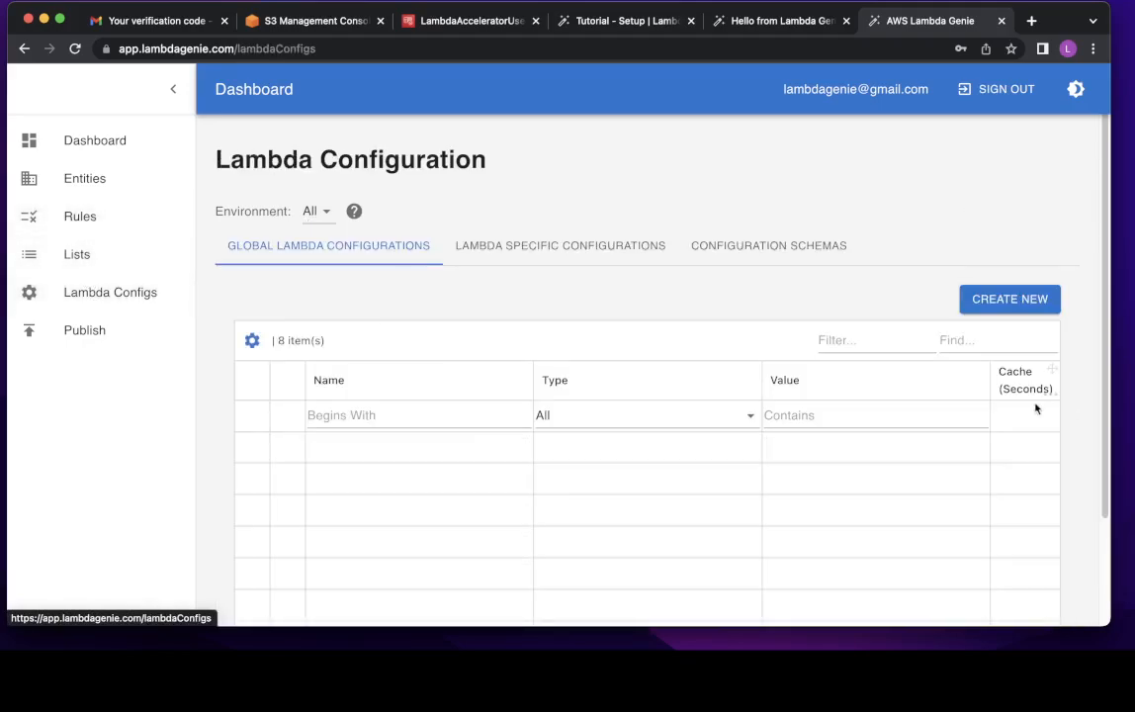
click(78, 255)
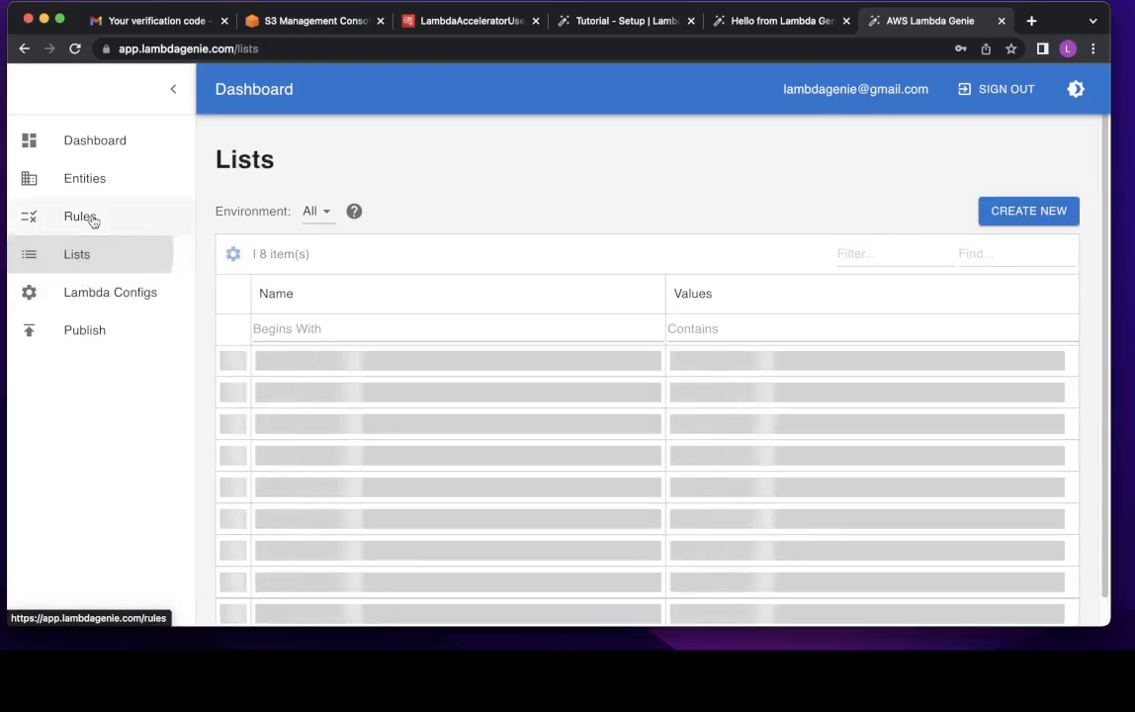
click(91, 219)
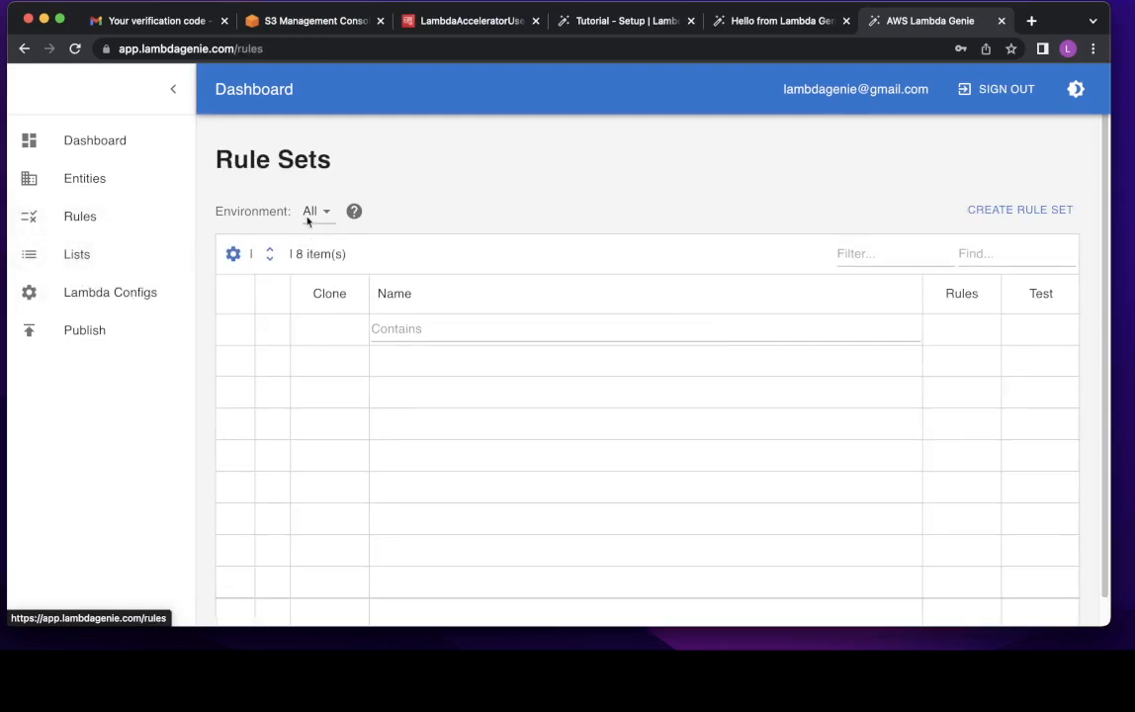
click(112, 256)
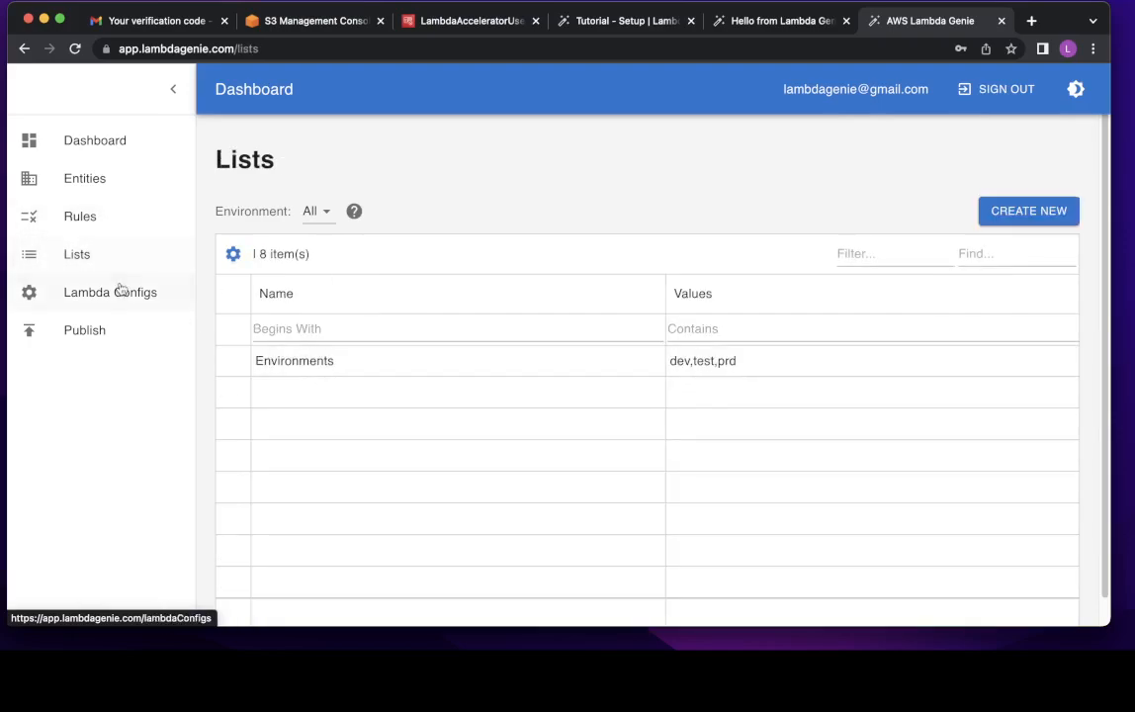
click(119, 294)
- View the Lambda Configuration's schemas, lambda-specific and global configuration tabs
click(736, 246)
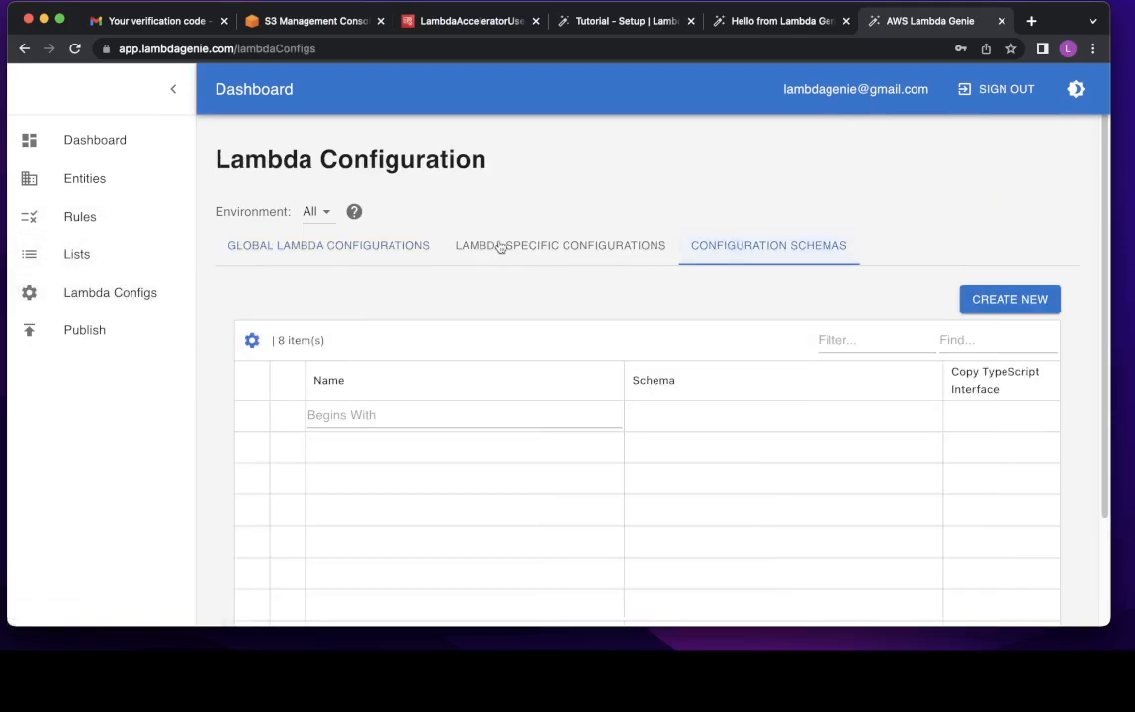
click(499, 247)
click(251, 246)
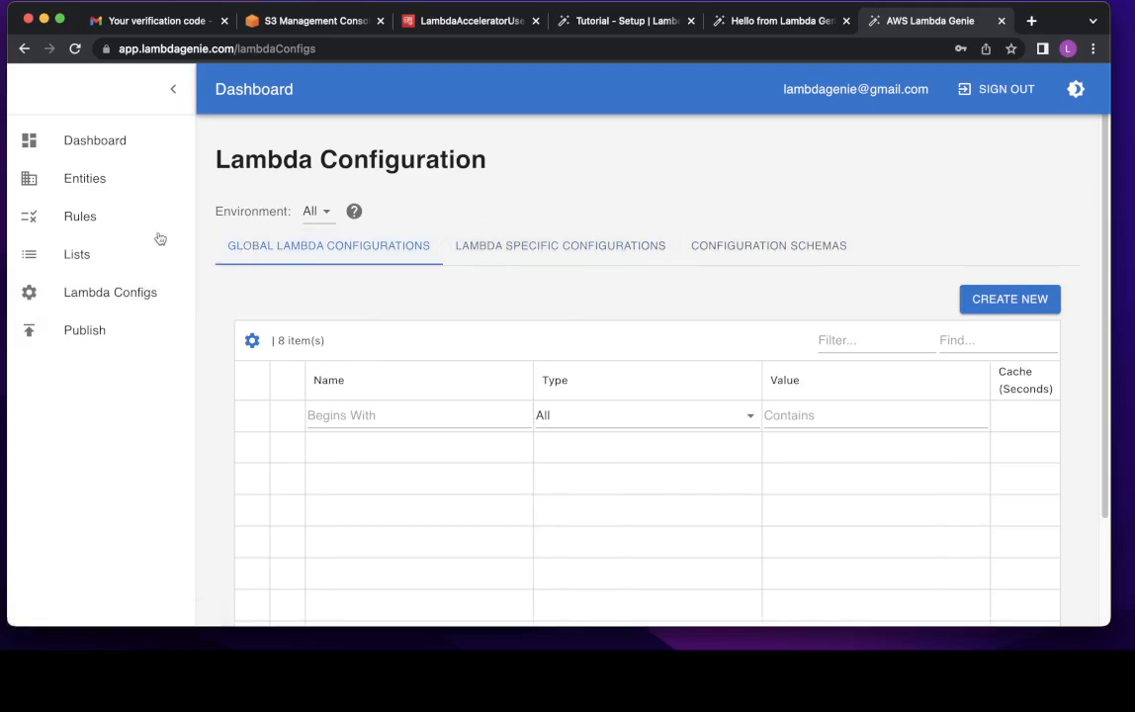
click(102, 213)
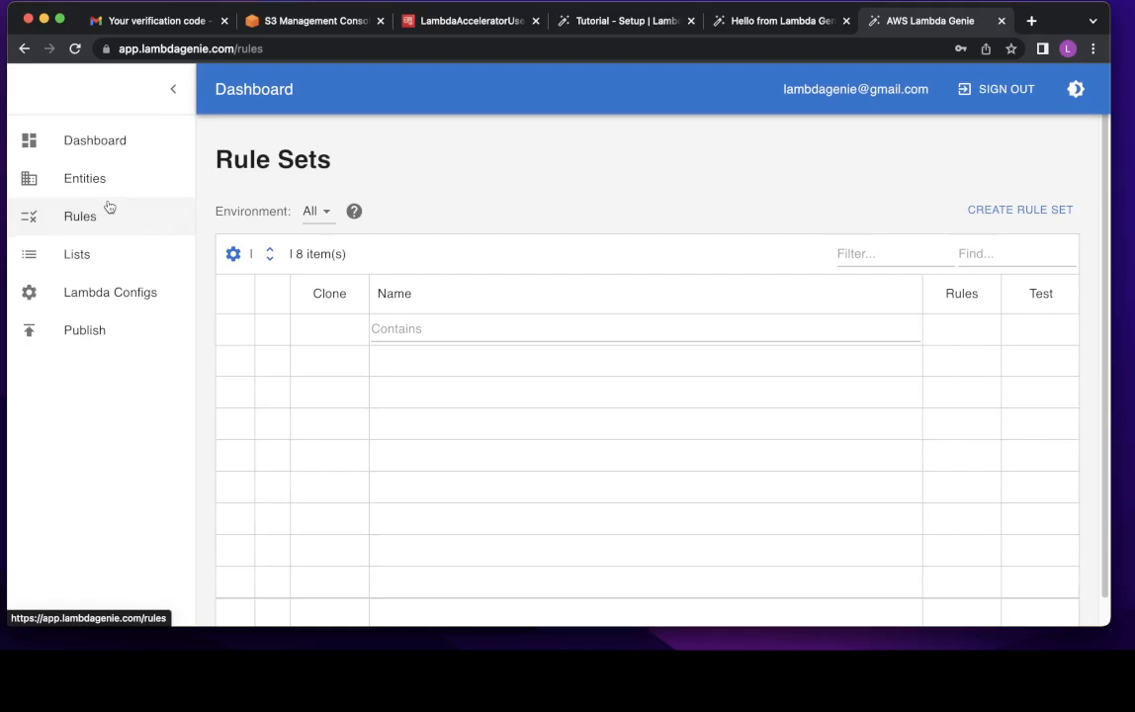
- Read the tutorial's beta-tester list steps and copy the list name BETA_FEATURE_USERS
click(562, 30)
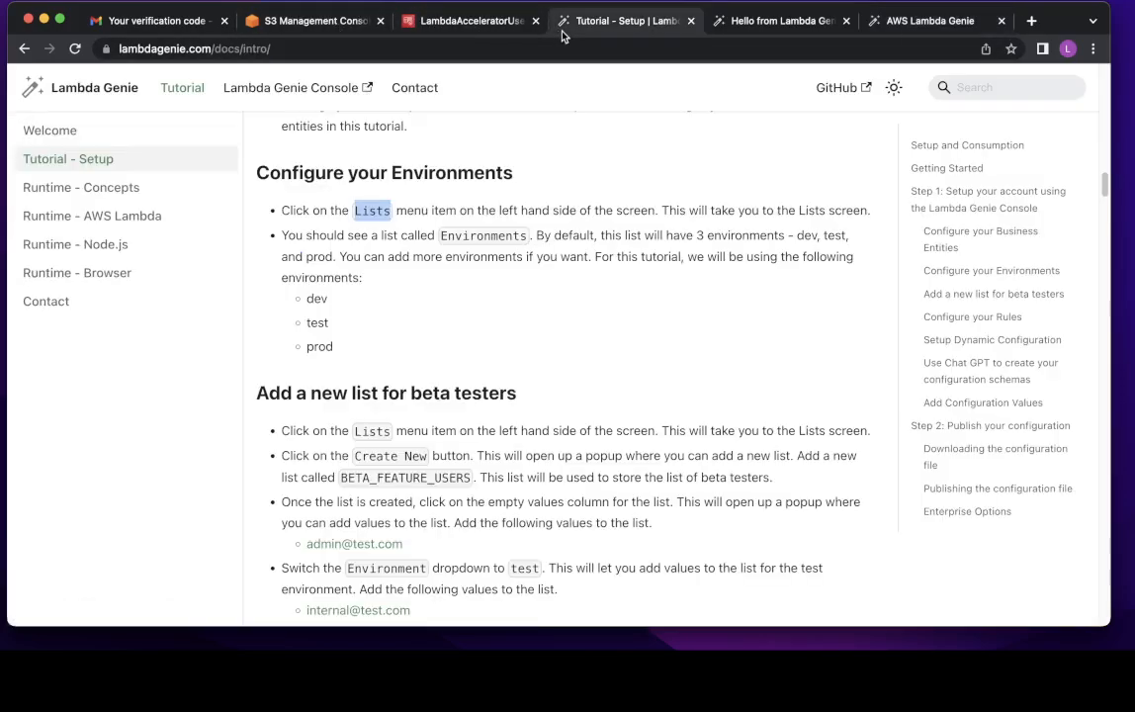
scroll(450, 420, down, 5)
scroll(415, 318, up, 2)
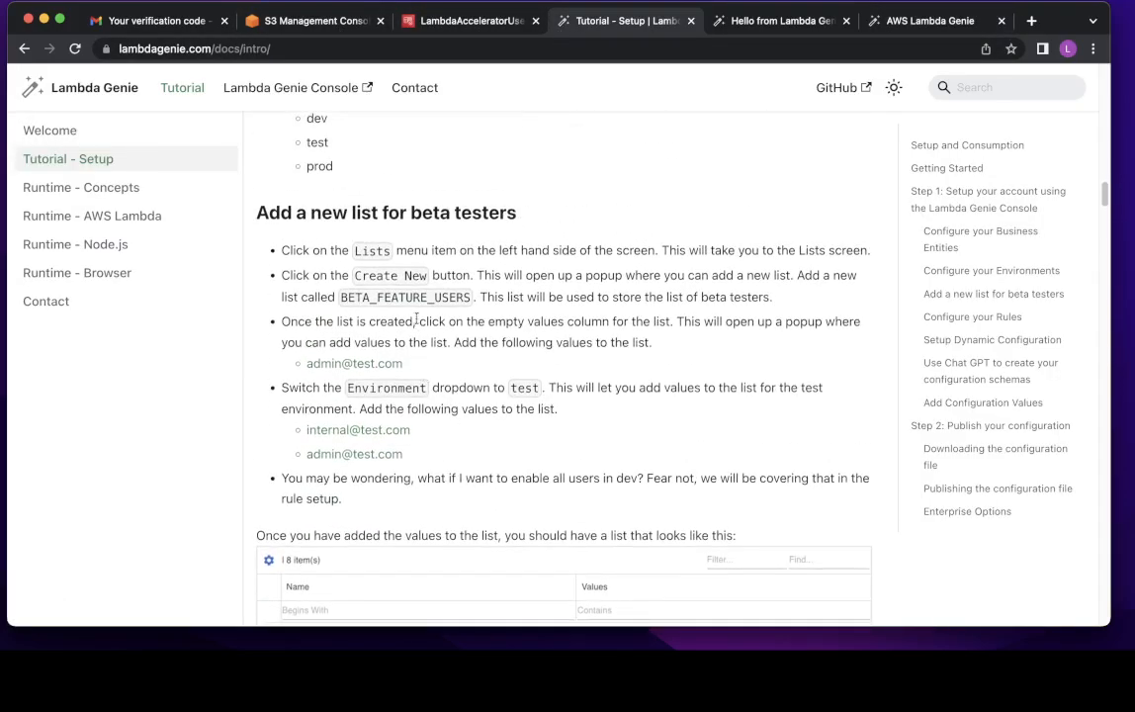
double_click(413, 300)
key(super+c)
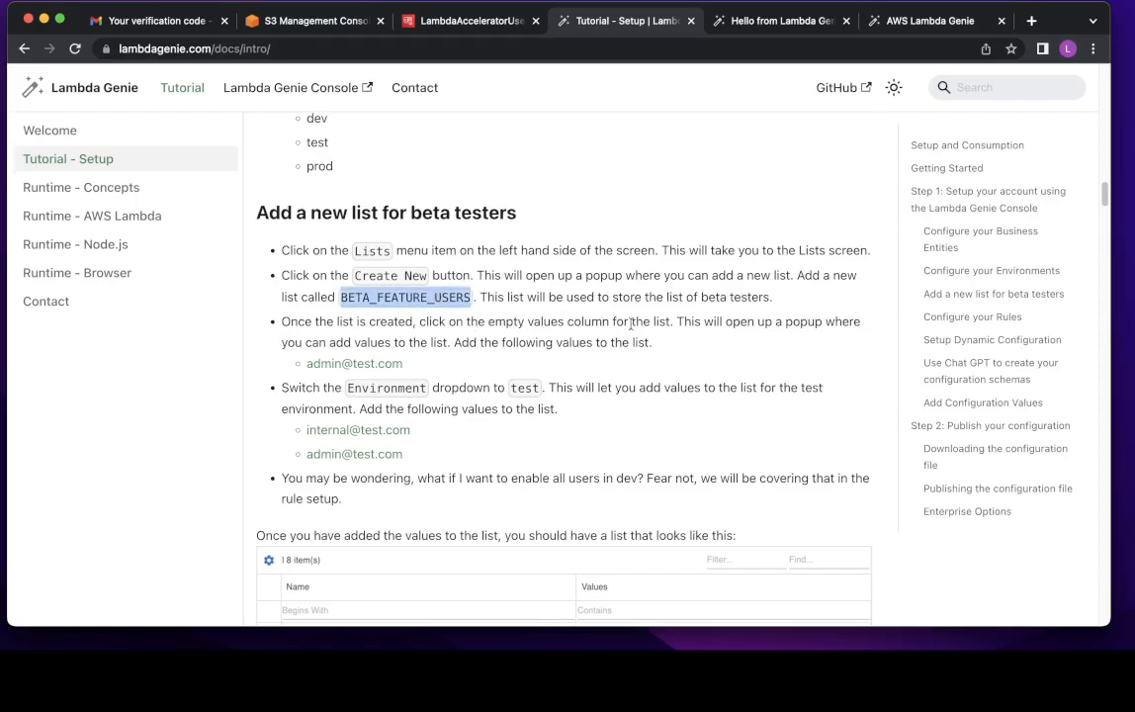
scroll(674, 311, up, 10)
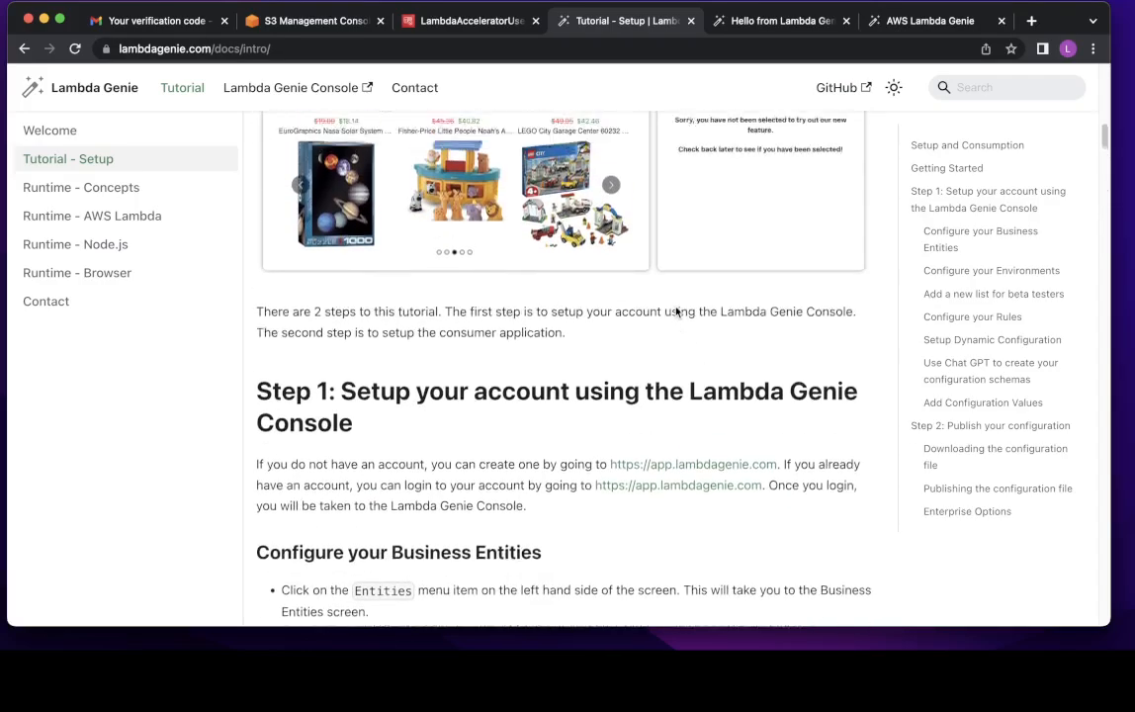
scroll(676, 312, up, 3)
scroll(517, 390, down, 3)
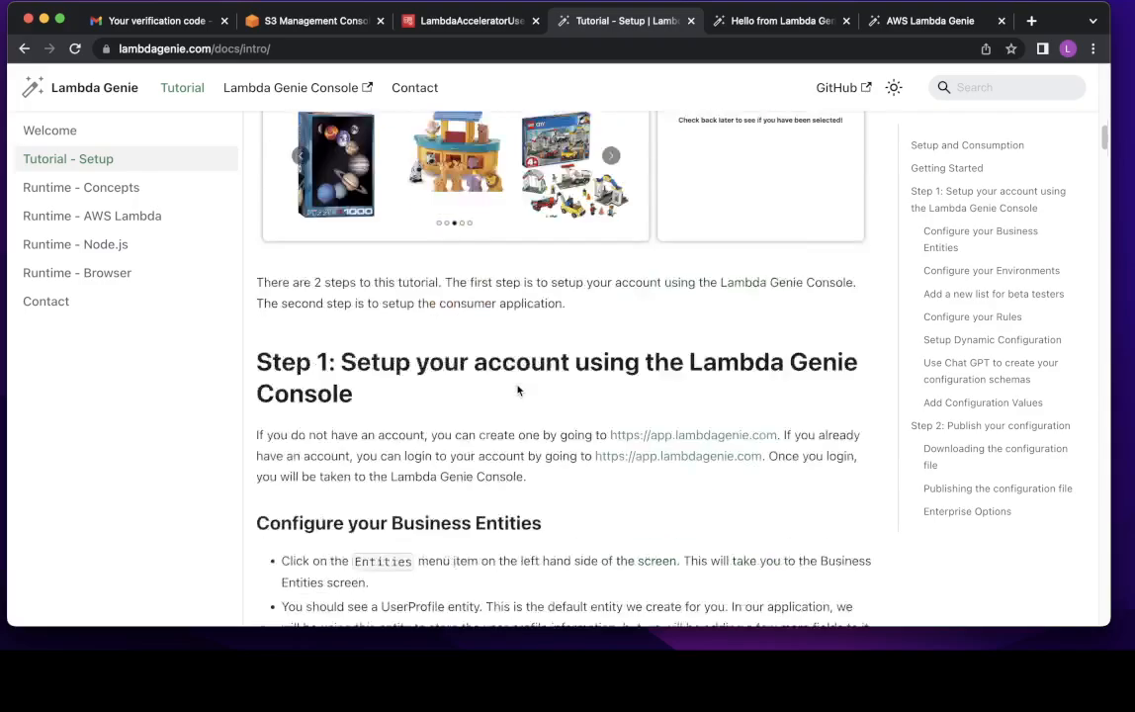
scroll(517, 390, down, 10)
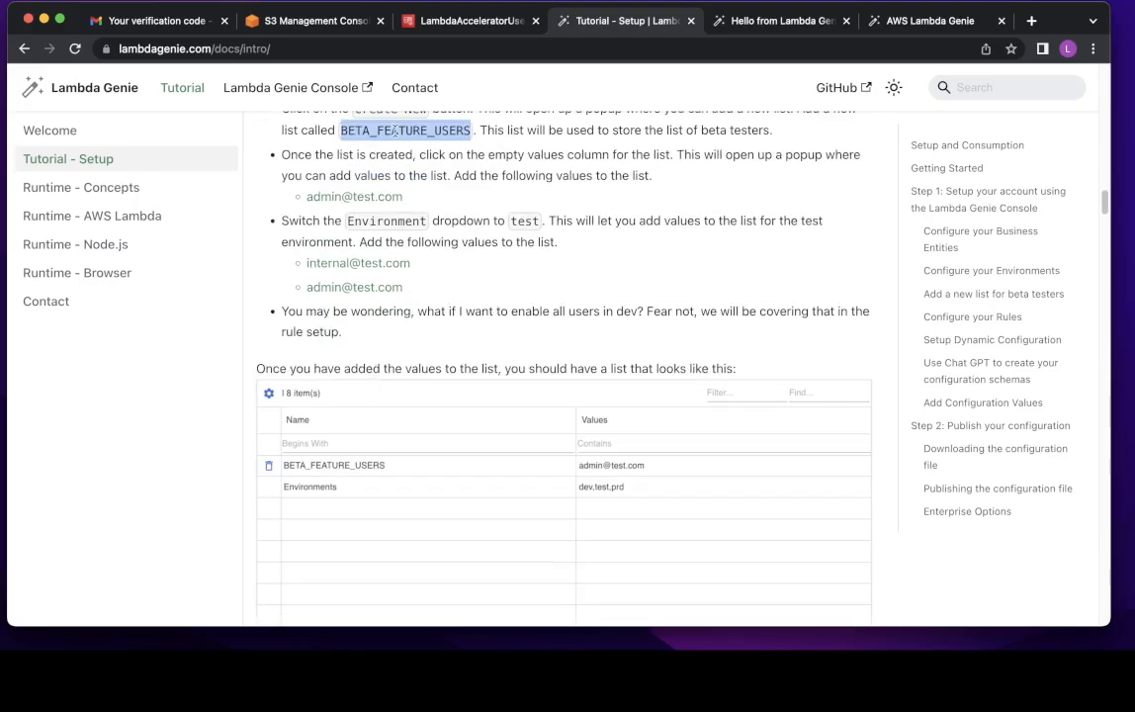
click(920, 20)
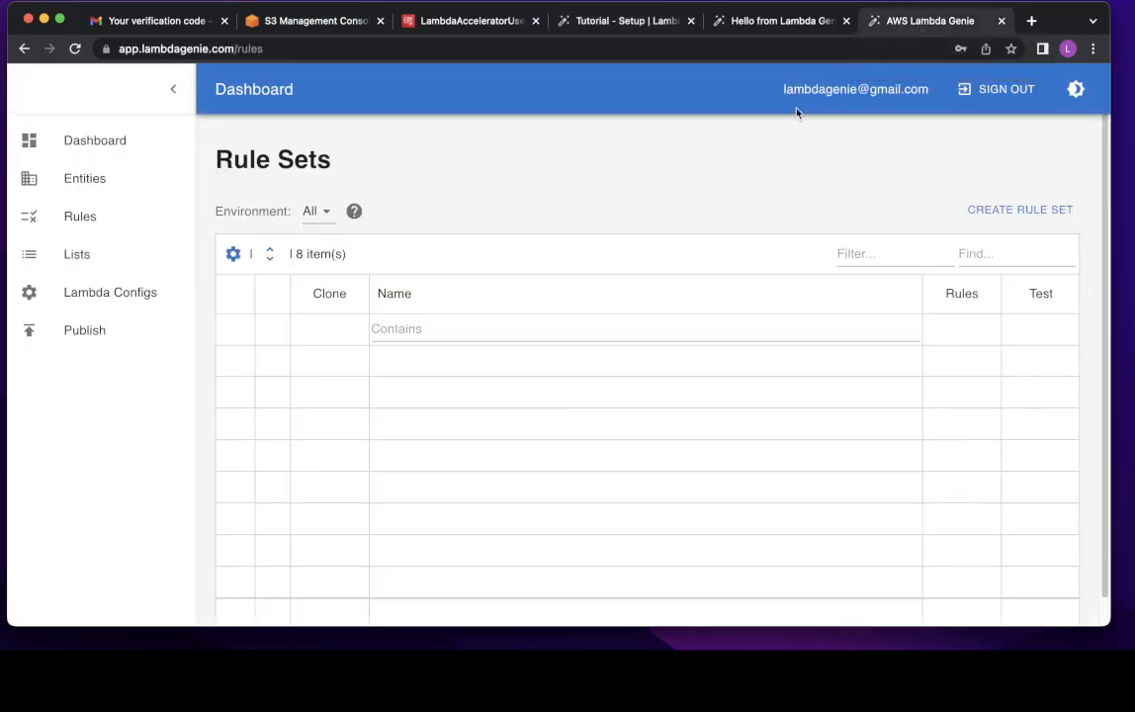
- Create a new list named BETA_FEATURE_USERS on the Lists page
click(91, 265)
click(1018, 212)
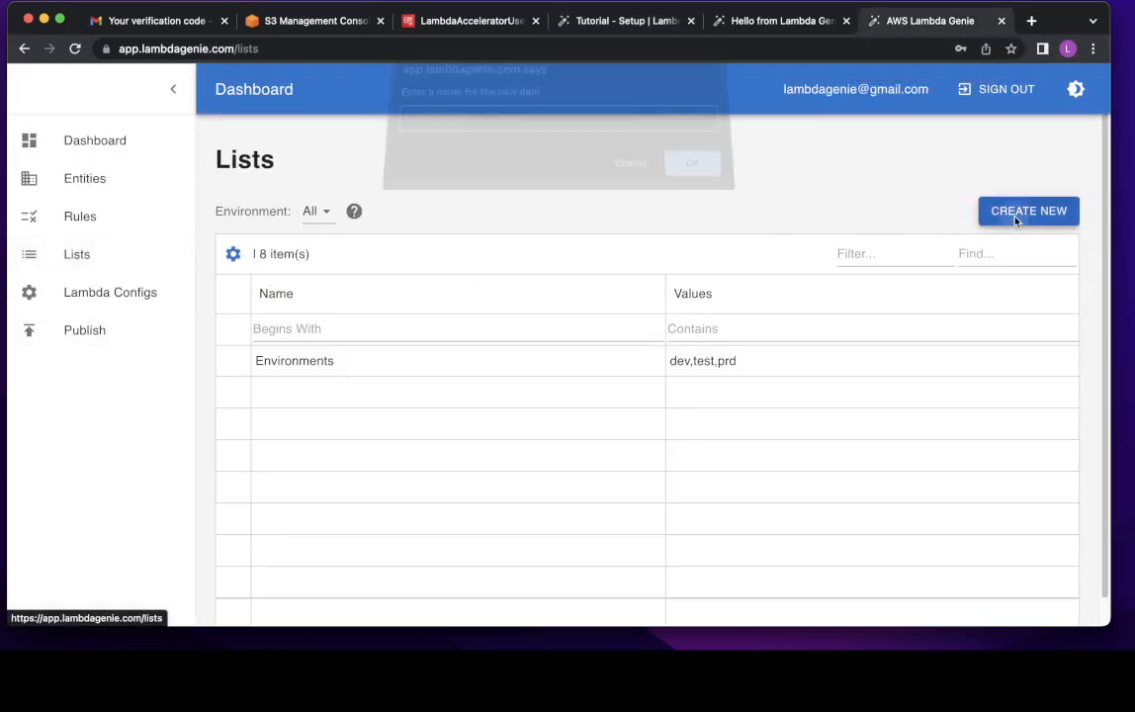
key(super+v)
click(695, 176)
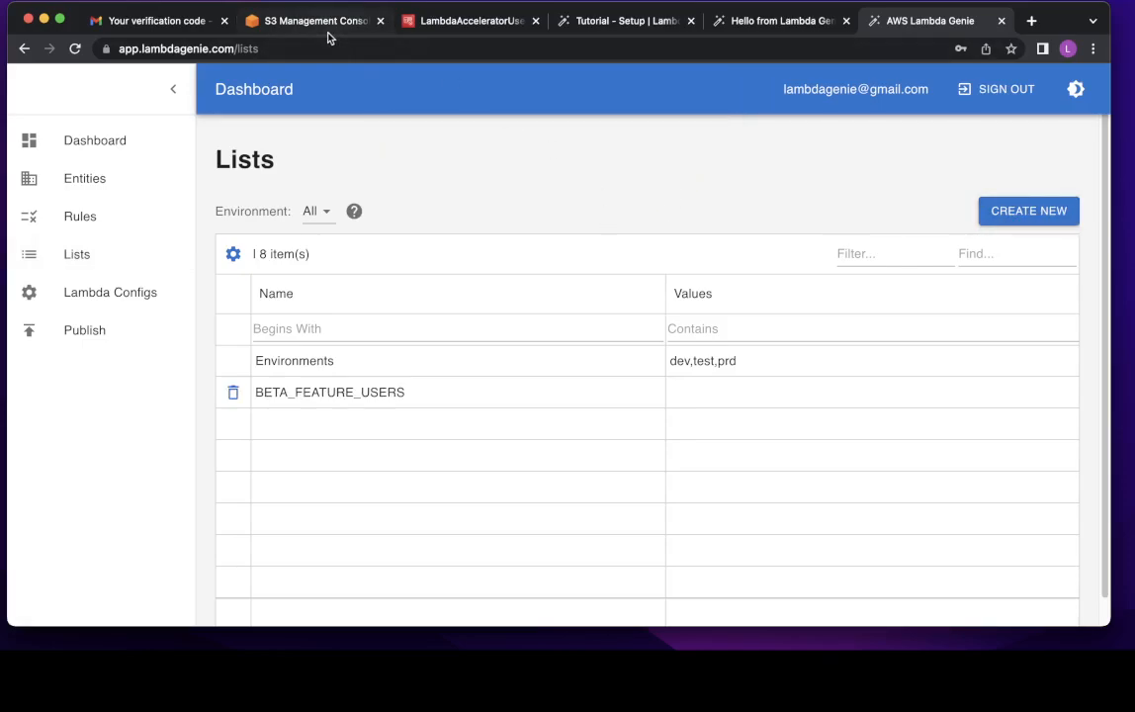
click(457, 32)
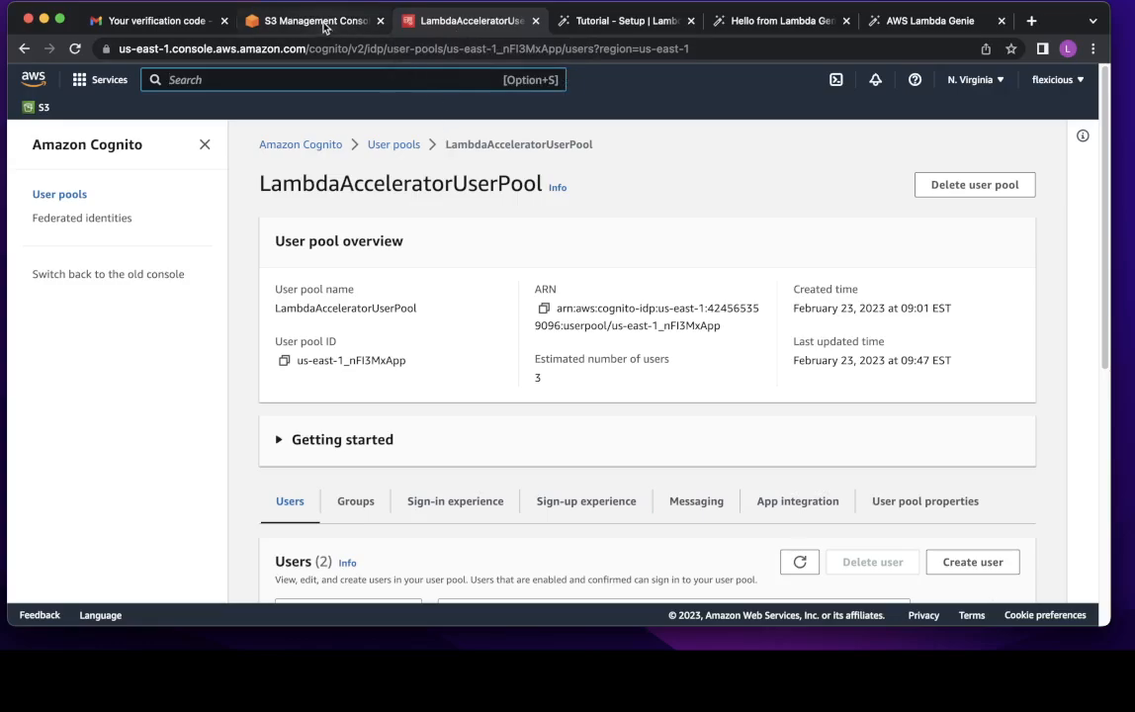
- Copy the tutorial's test admin e-mail and save it as BETA_FEATURE_USERS's value
click(611, 32)
scroll(529, 230, down, 2)
scroll(519, 248, up, 2)
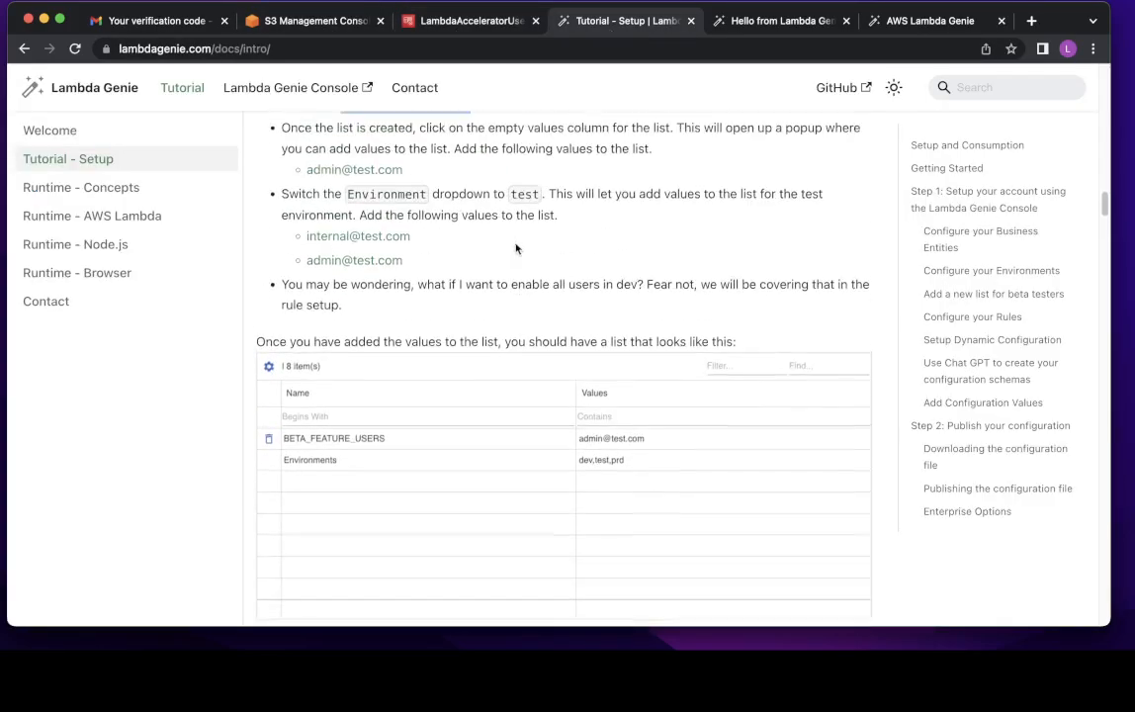
scroll(406, 268, up, 1)
drag(412, 195, 304, 200)
key(ctrl+c)
click(876, 24)
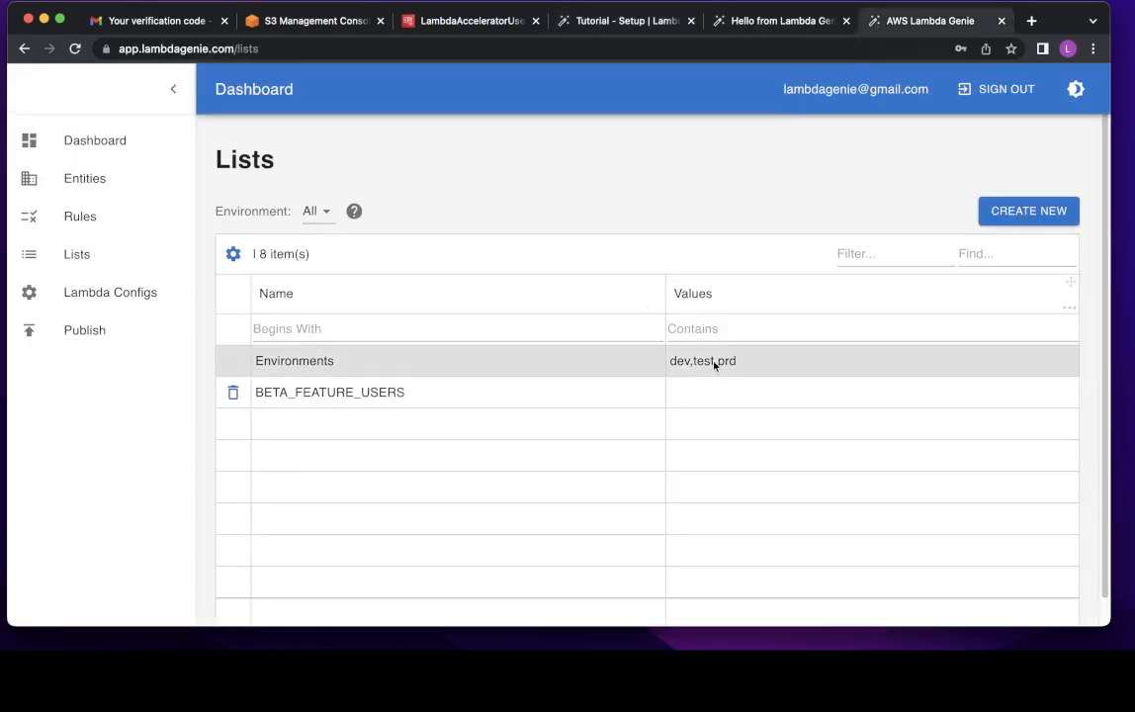
click(730, 385)
key(ctrl+v)
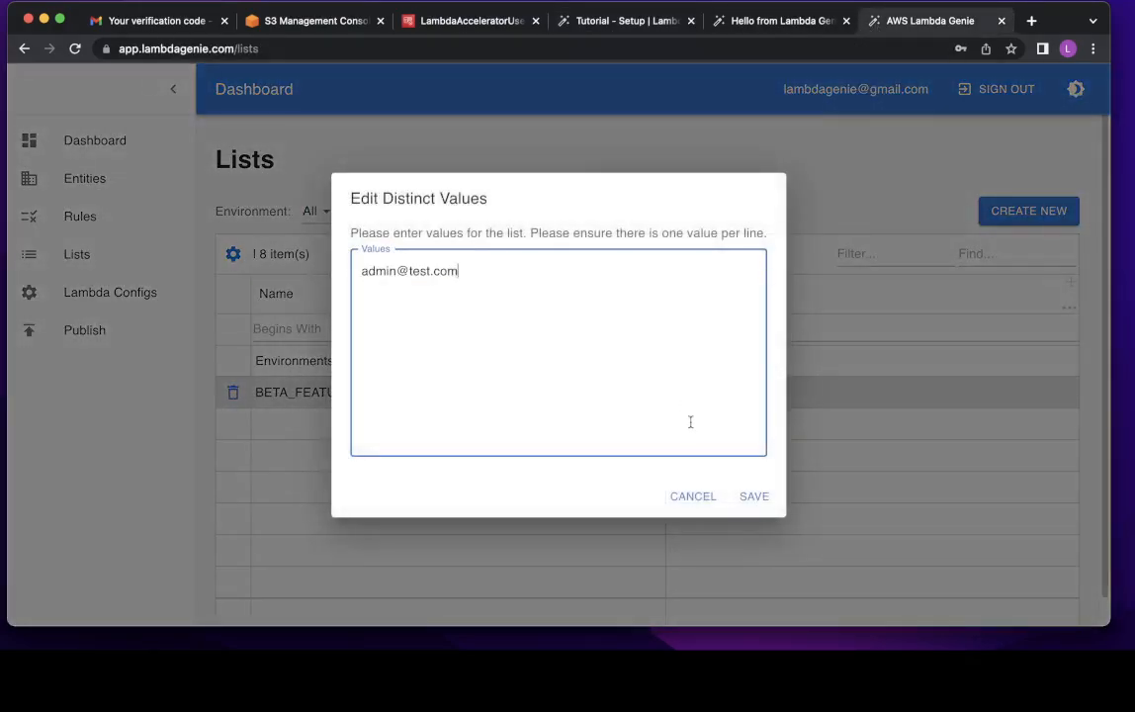
click(743, 498)
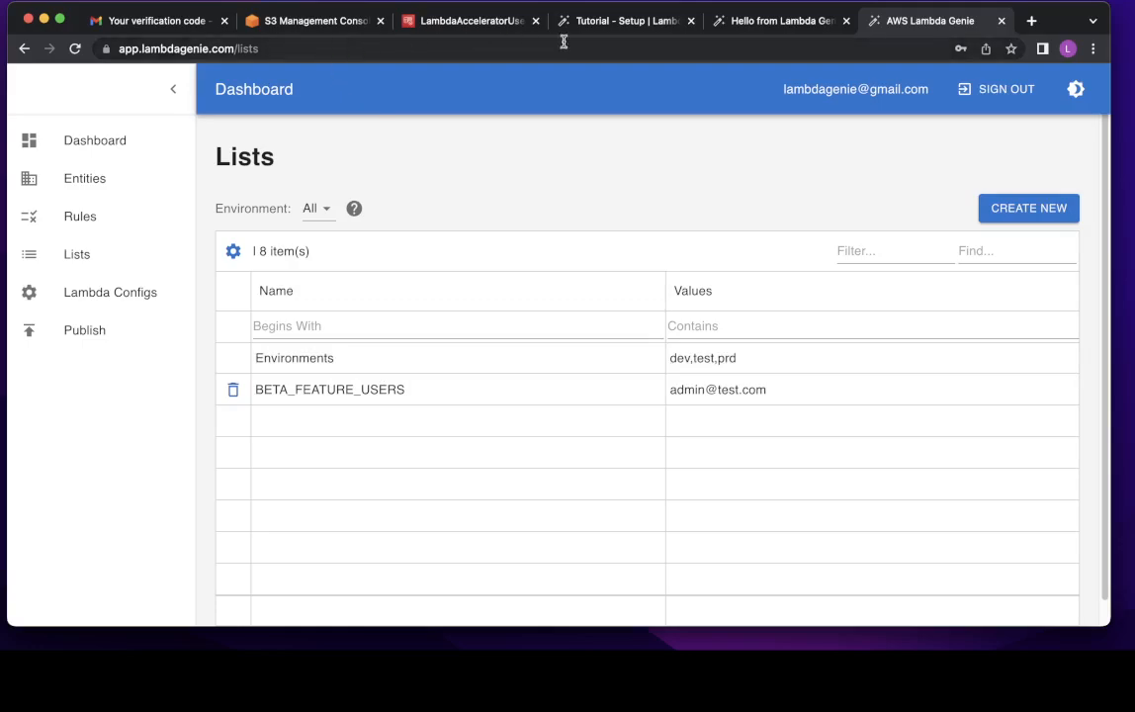
click(606, 29)
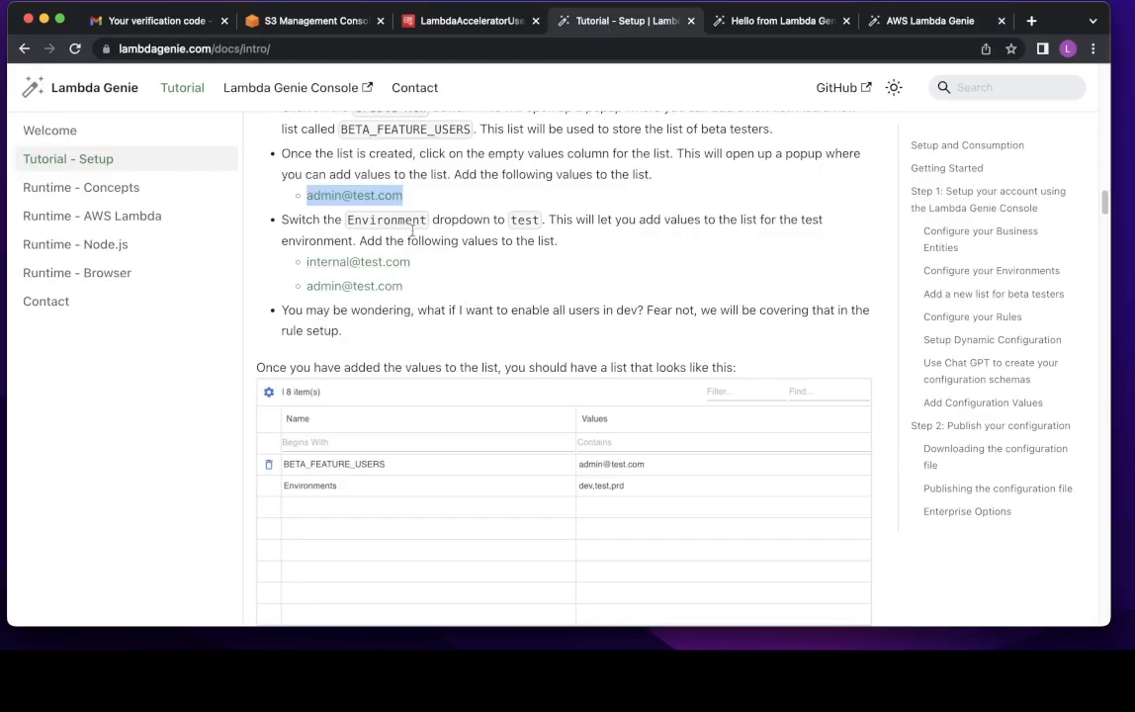
drag(411, 262, 305, 262)
key(super+c)
click(894, 28)
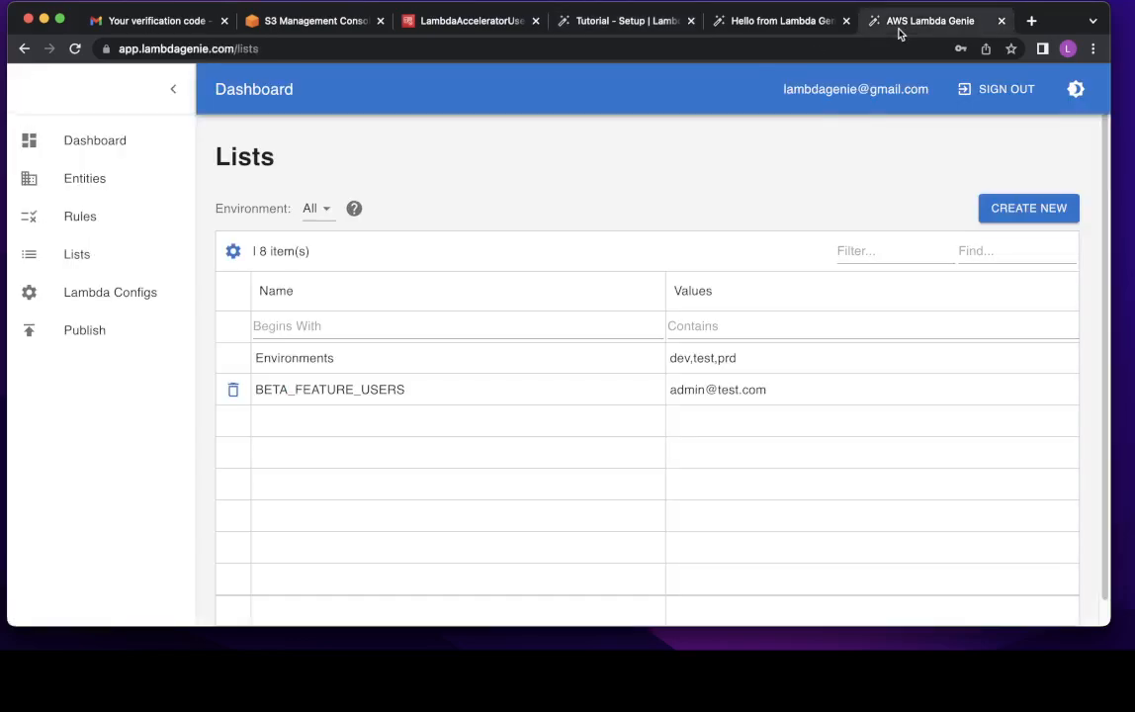
click(317, 208)
click(318, 298)
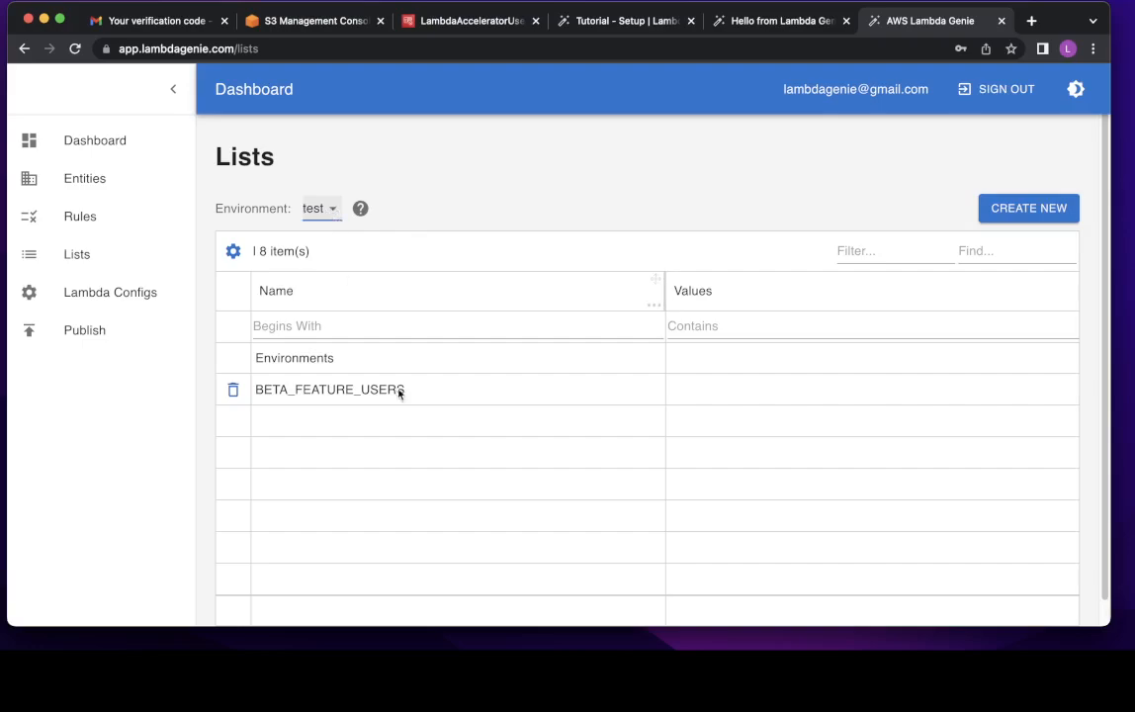
click(694, 406)
key(super+v)
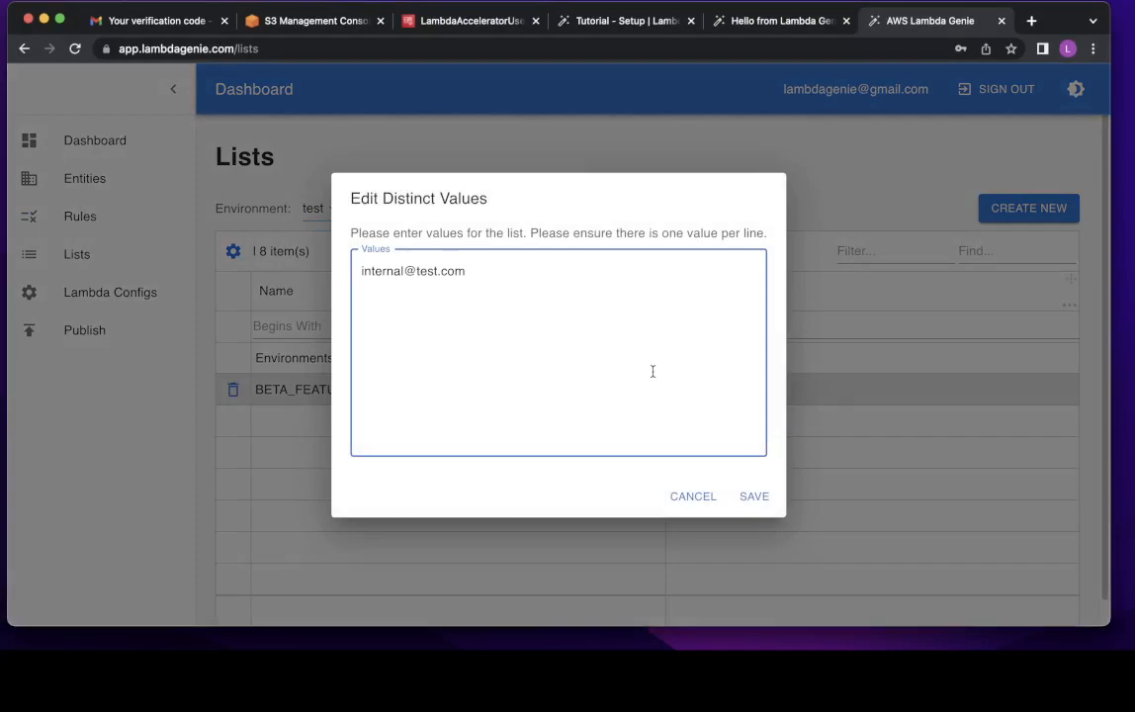
click(791, 22)
click(654, 24)
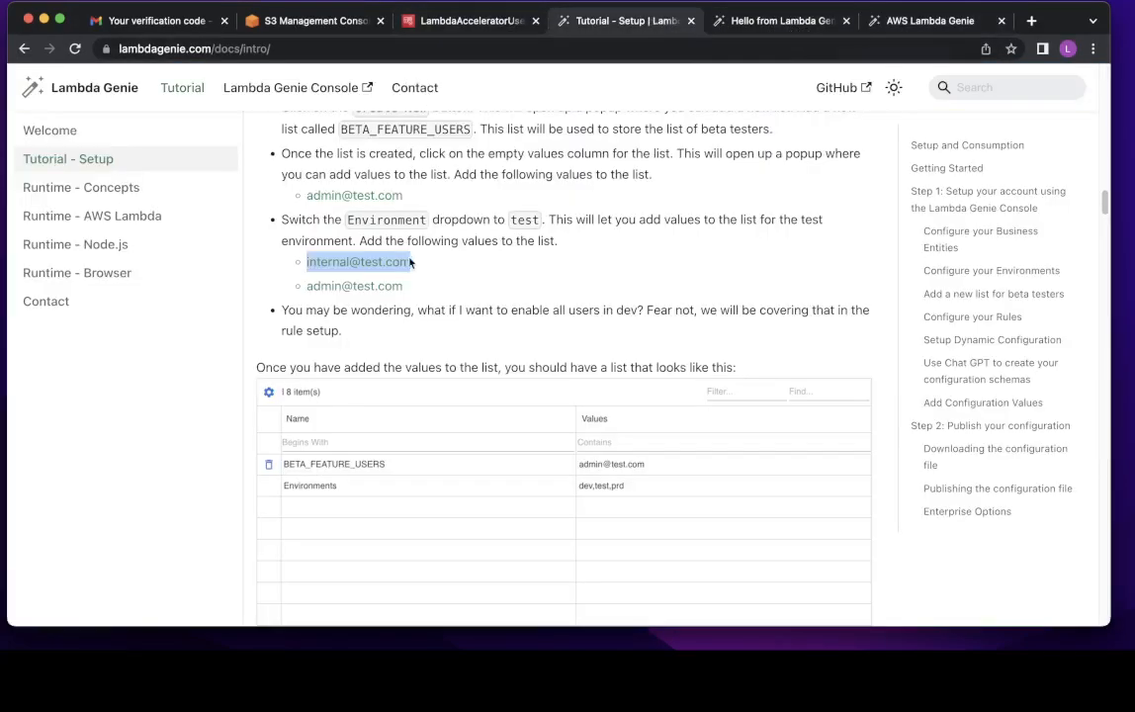
drag(305, 286, 415, 295)
key(super+c)
click(896, 21)
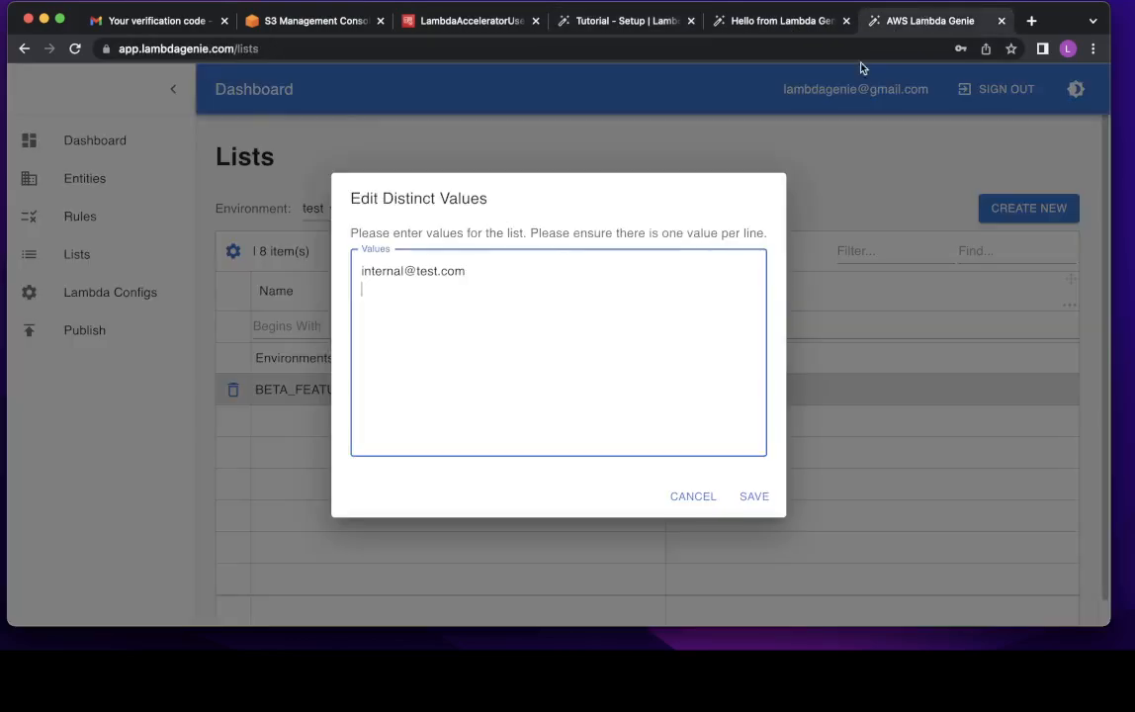
key(super+v)
click(754, 497)
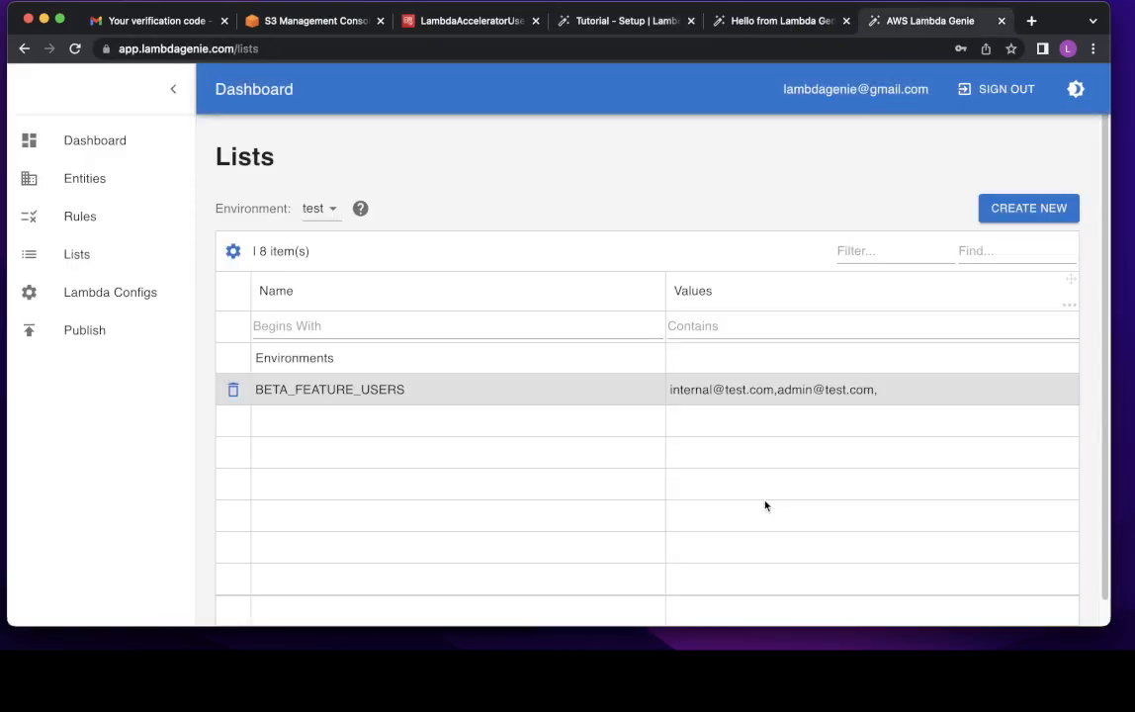
- Tidy the saved test values and save again, leaving the test environment selected
double_click(869, 388)
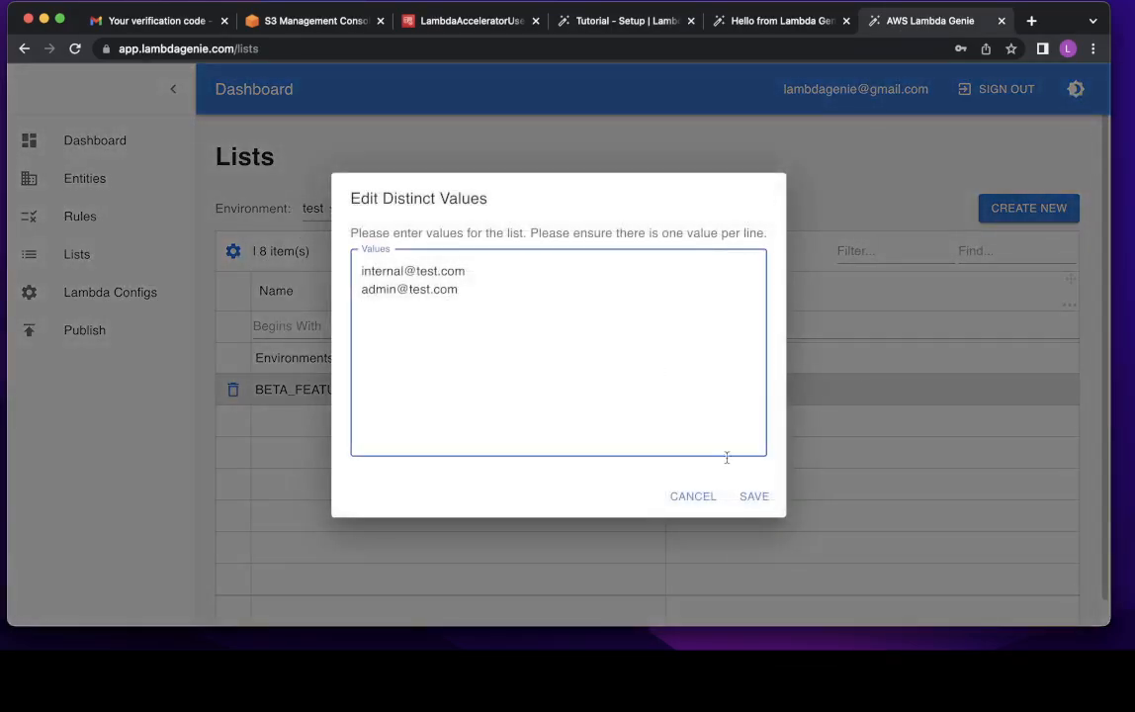
click(757, 496)
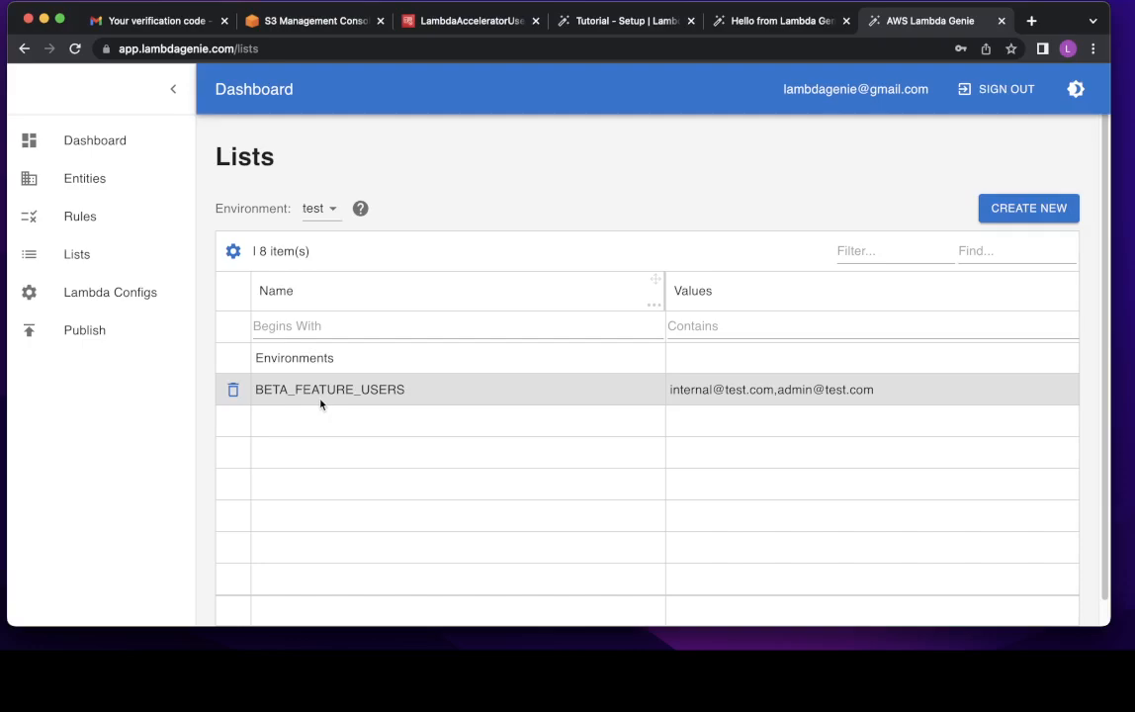
click(328, 217)
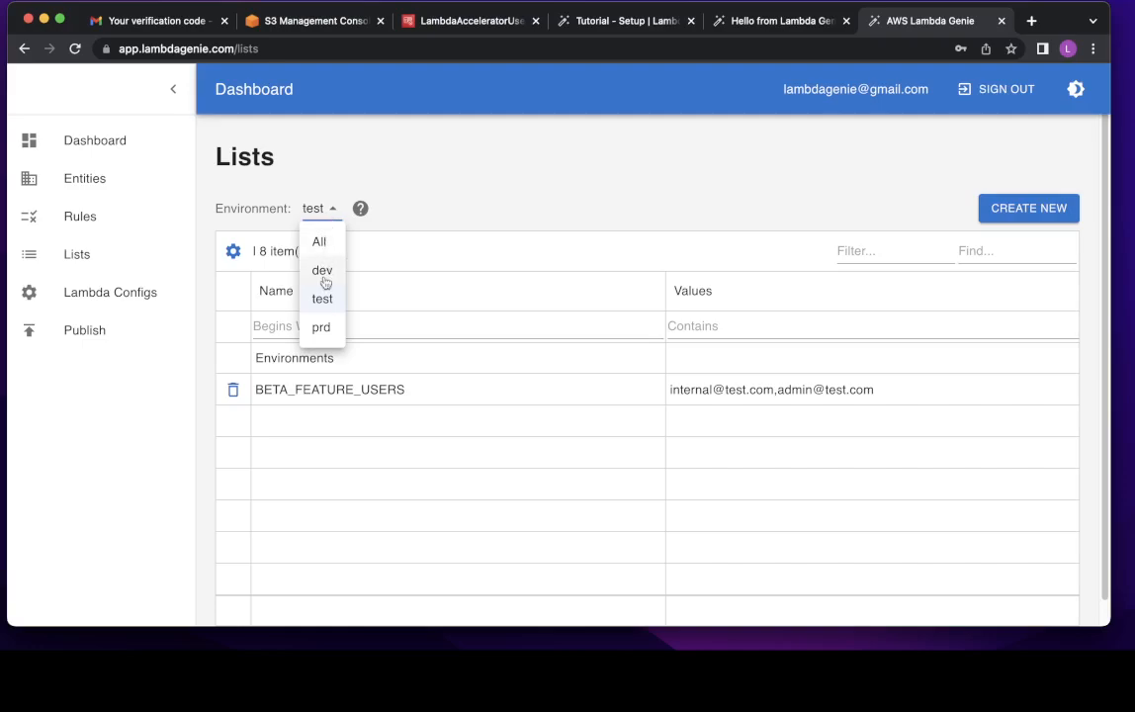
click(459, 216)
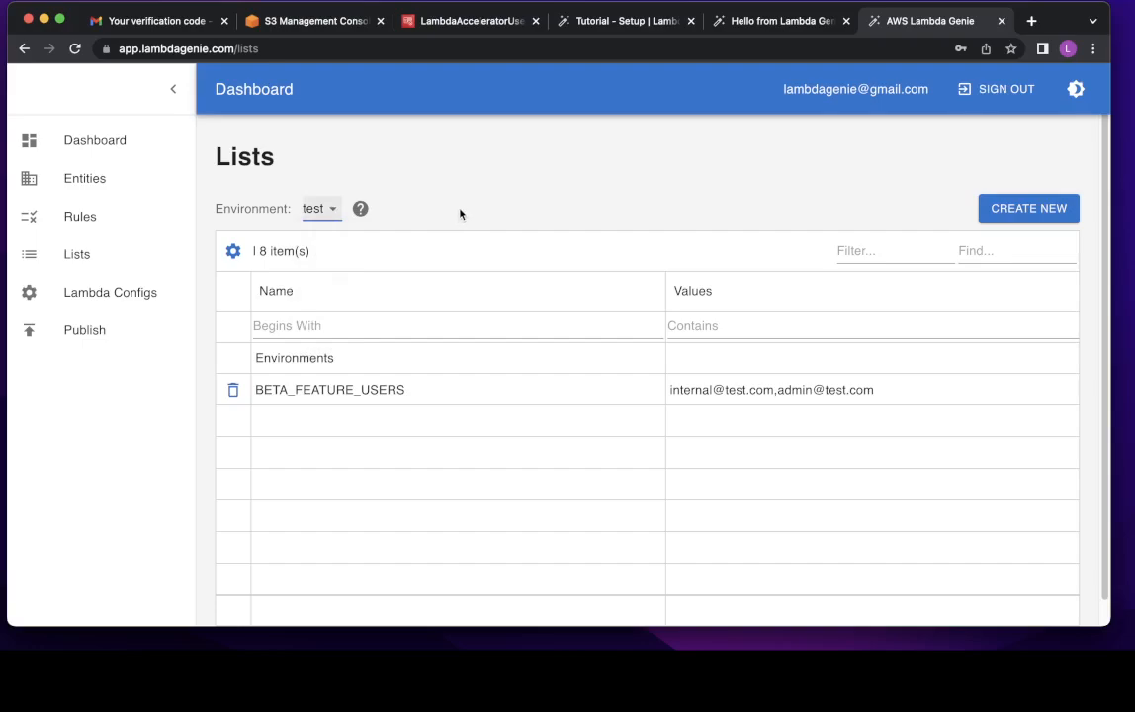
- On the Rules page, create a rule set named NEXT_GEN_FEATURE with entity UserProfile
click(111, 219)
click(623, 22)
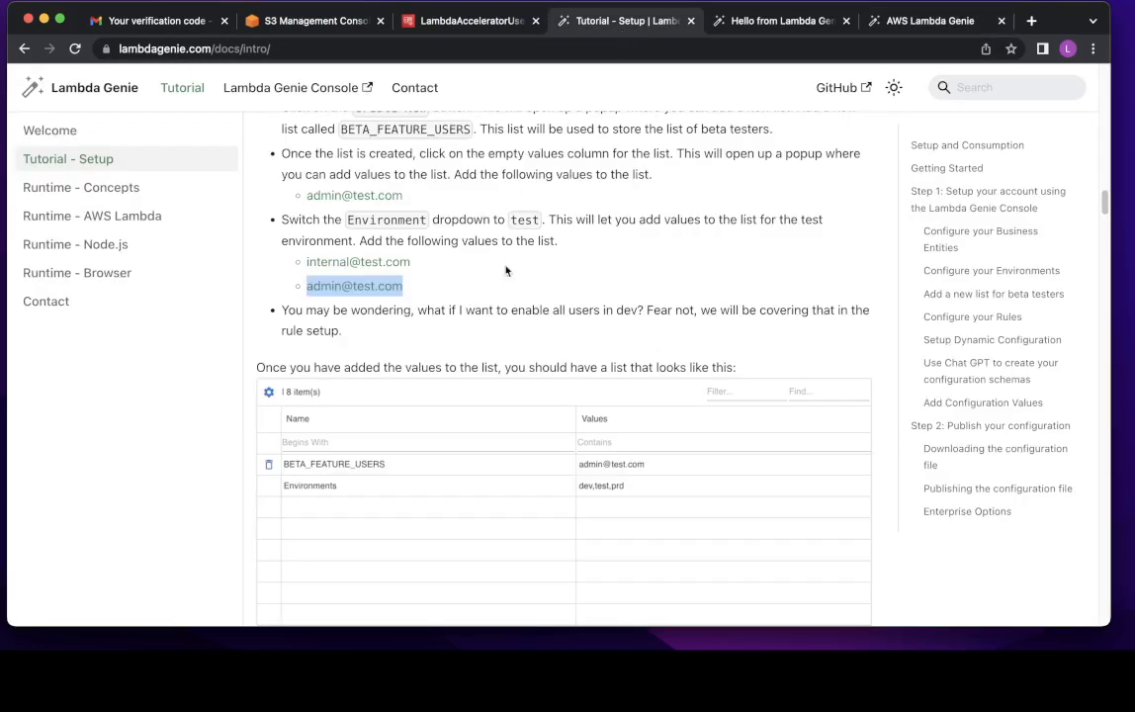
scroll(494, 362, down, 8)
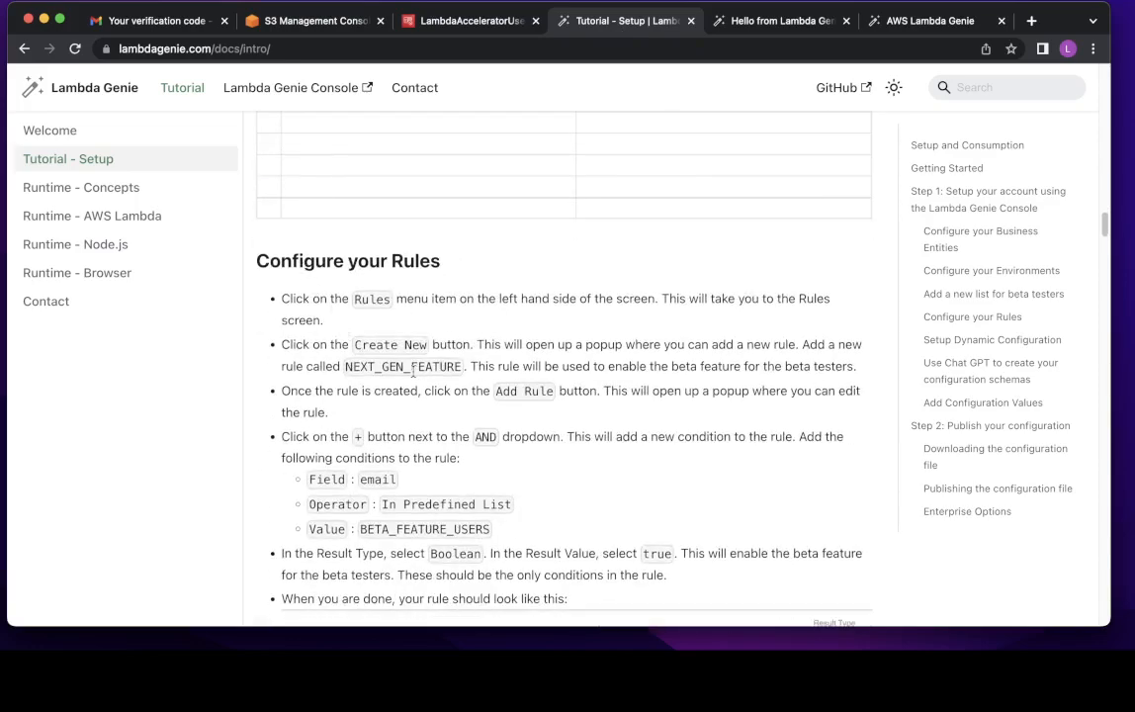
double_click(413, 367)
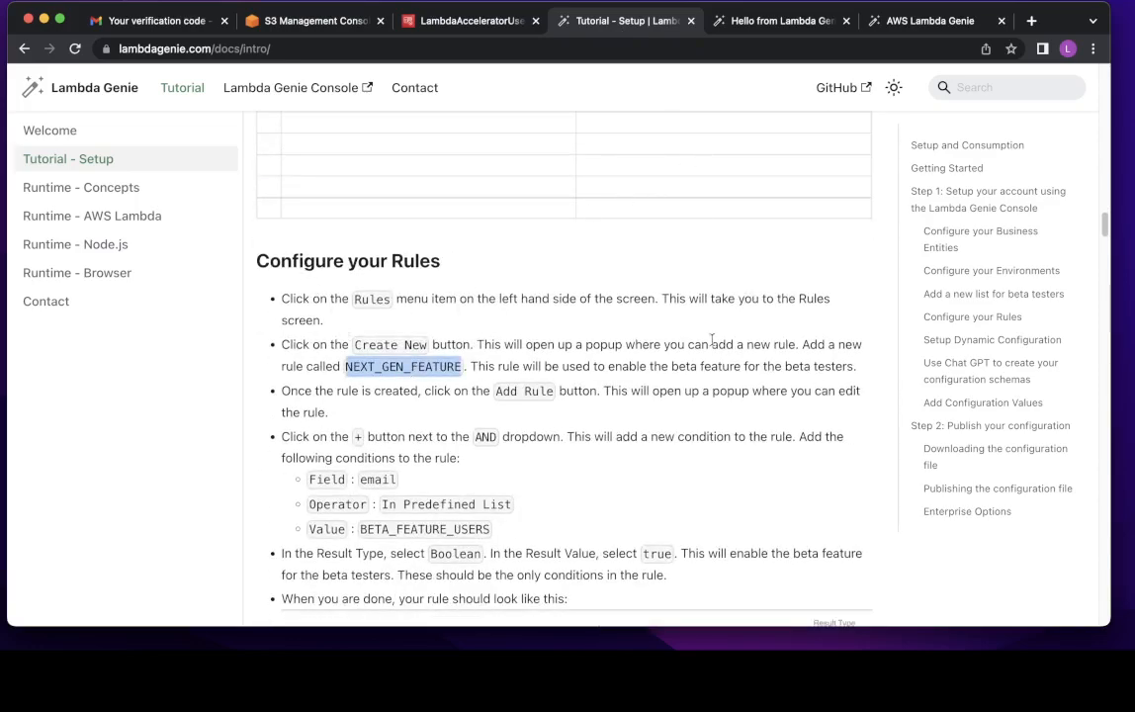
scroll(751, 267, down, 2)
click(937, 30)
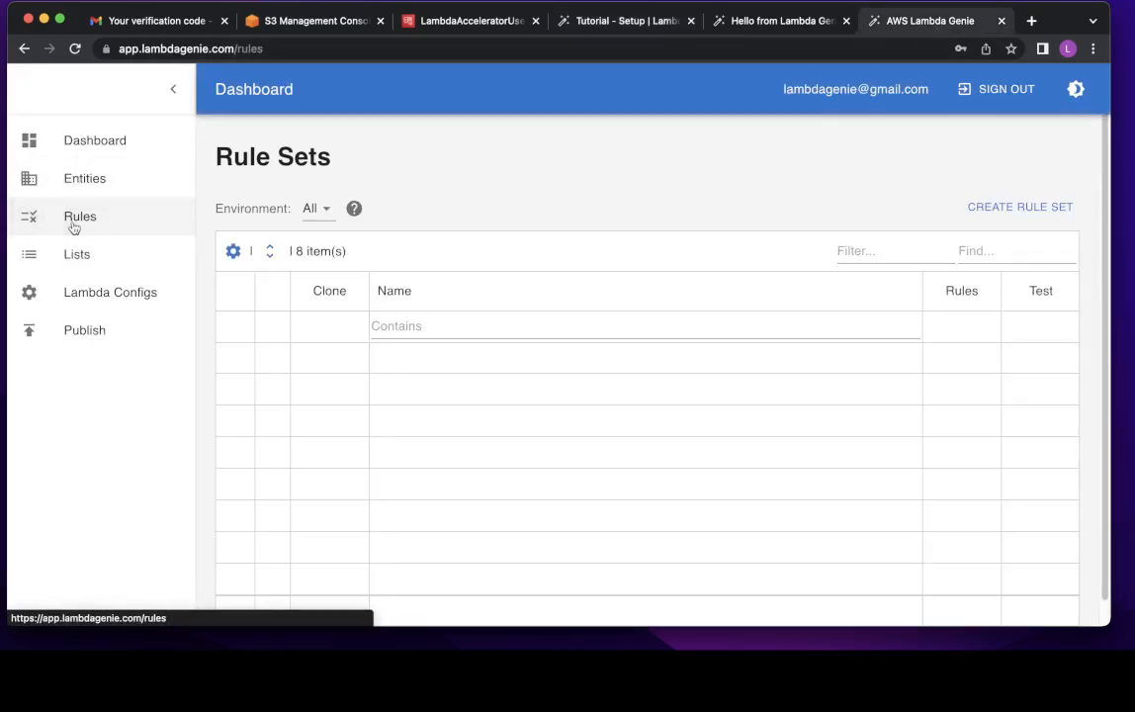
click(1012, 220)
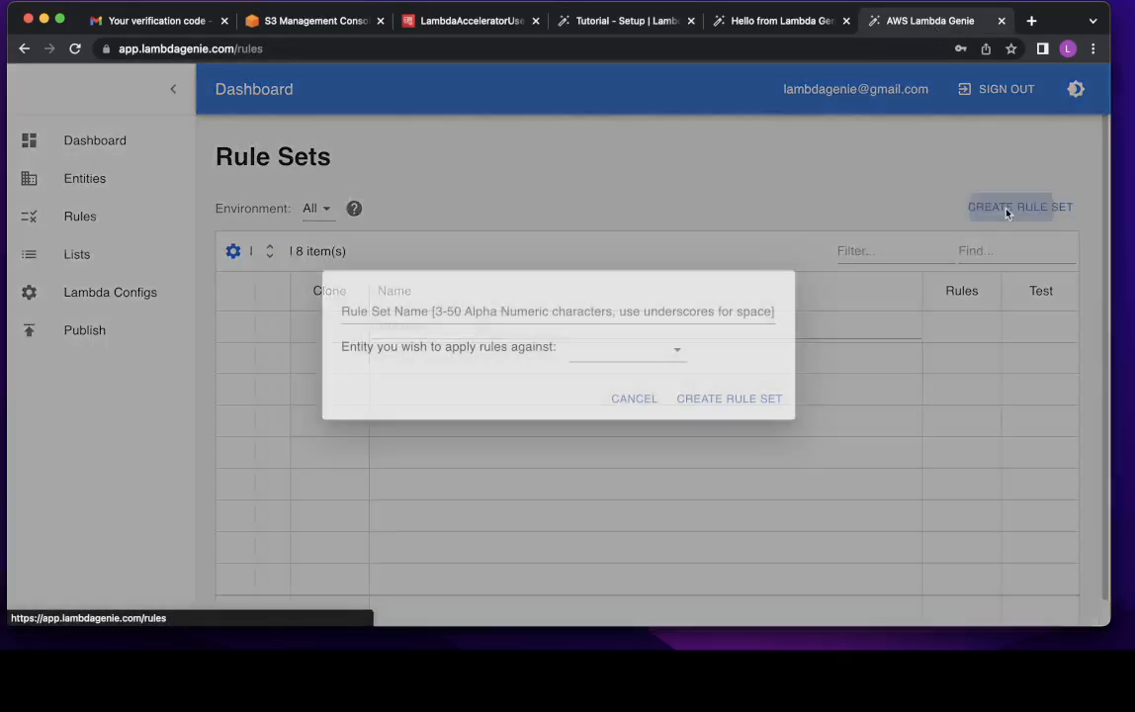
click(625, 314)
text(NEXT_GEN_FEATURE)
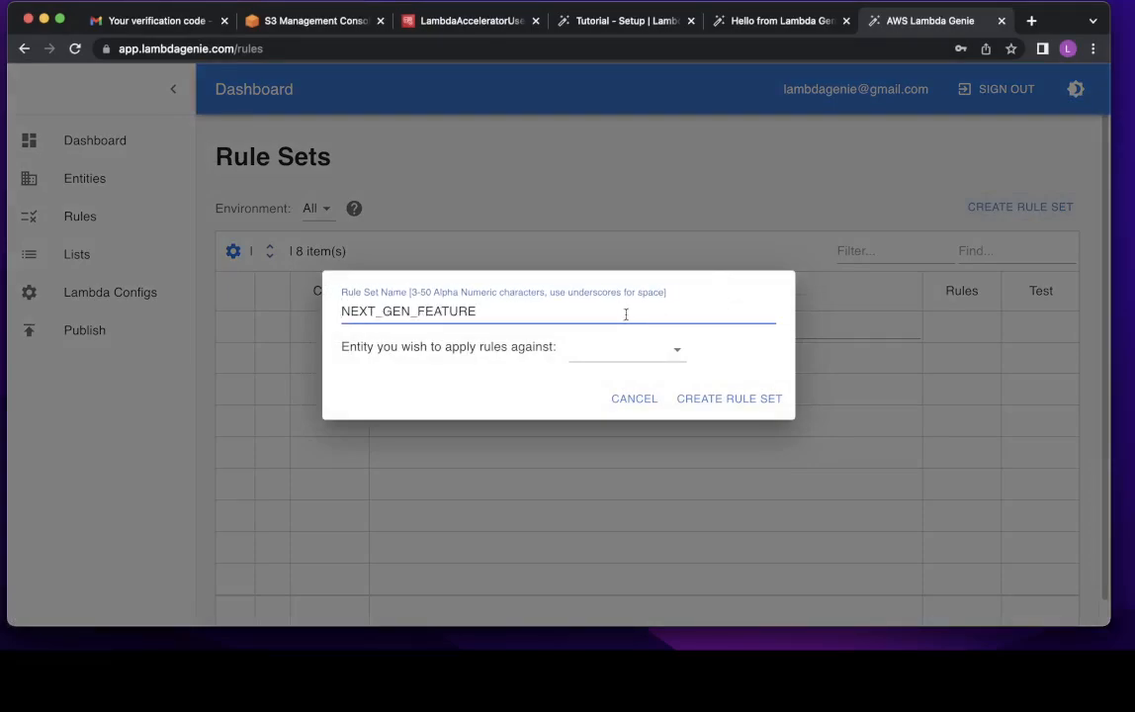
click(621, 349)
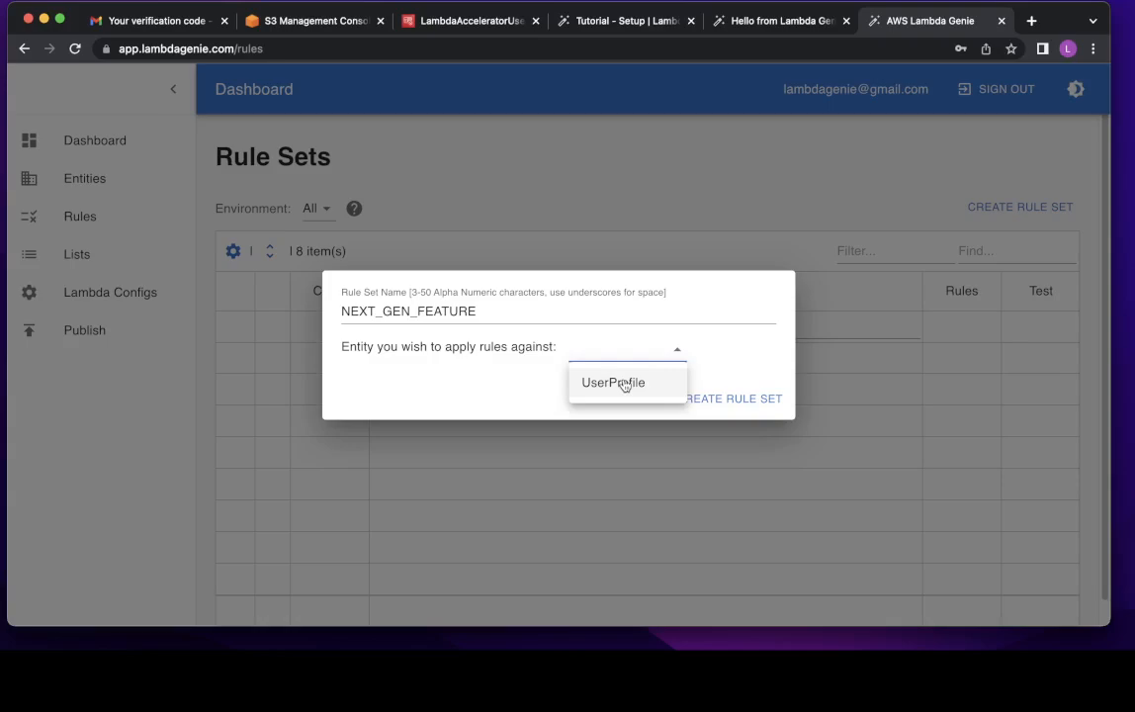
click(624, 384)
click(720, 397)
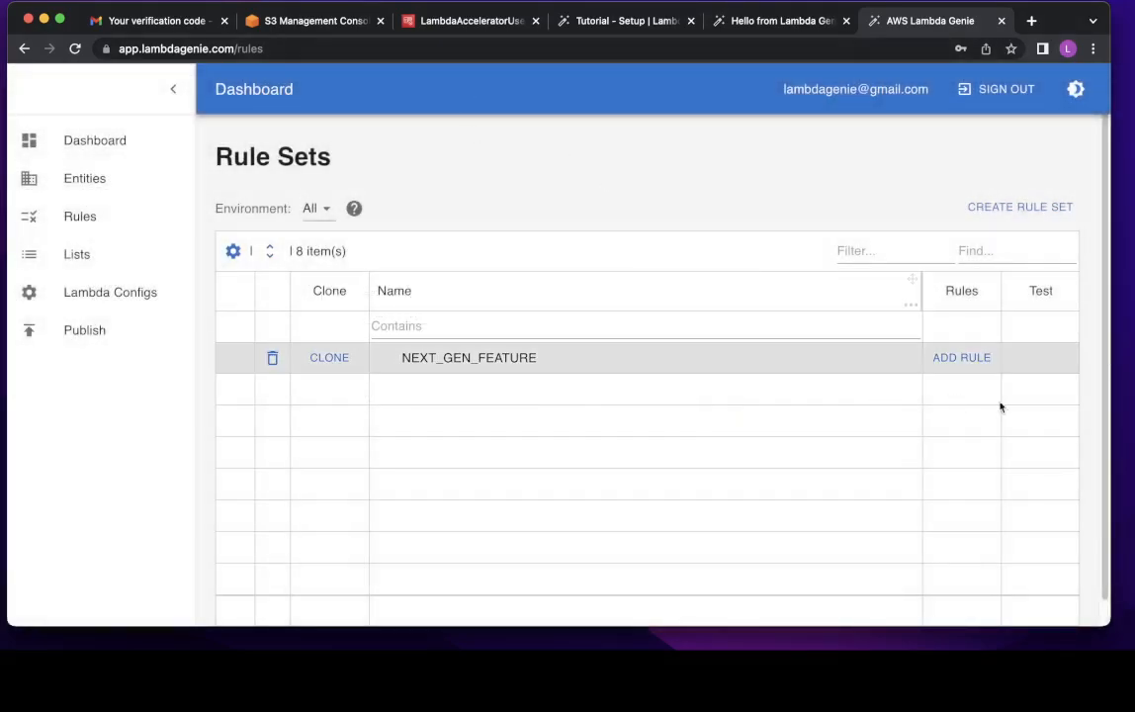
- Add and save a rule: email In Predefined List BETA_FEATURE_USERS returns Boolean true
click(961, 357)
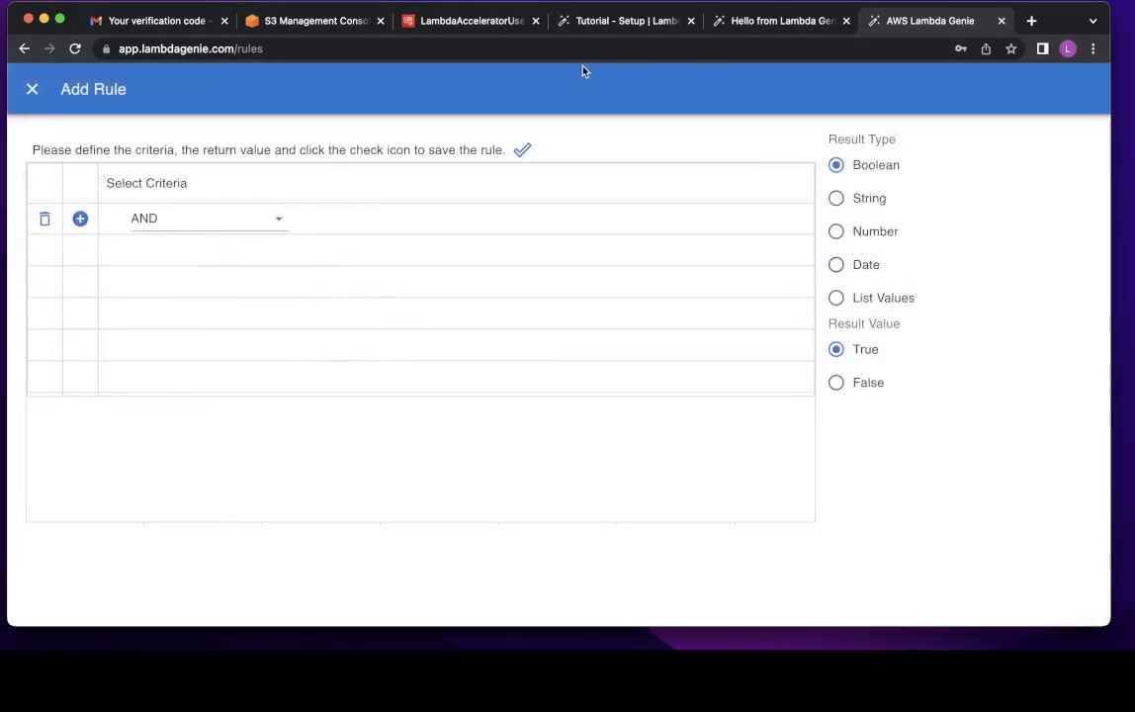
click(664, 31)
scroll(616, 309, down, 5)
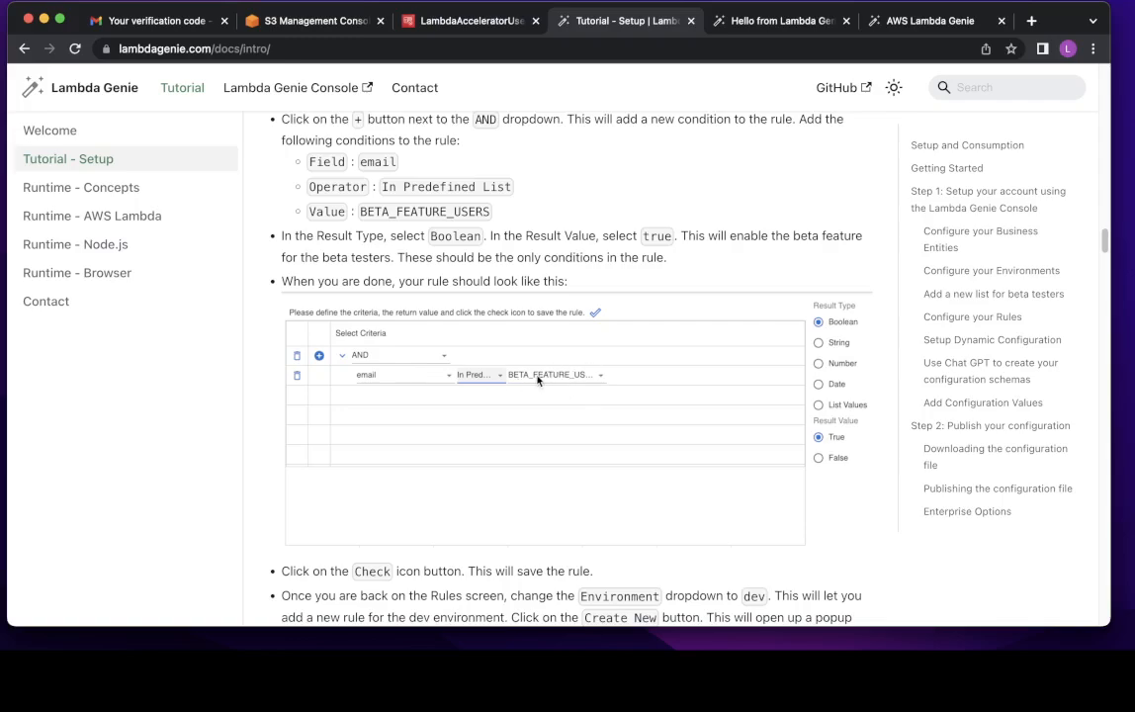
click(914, 24)
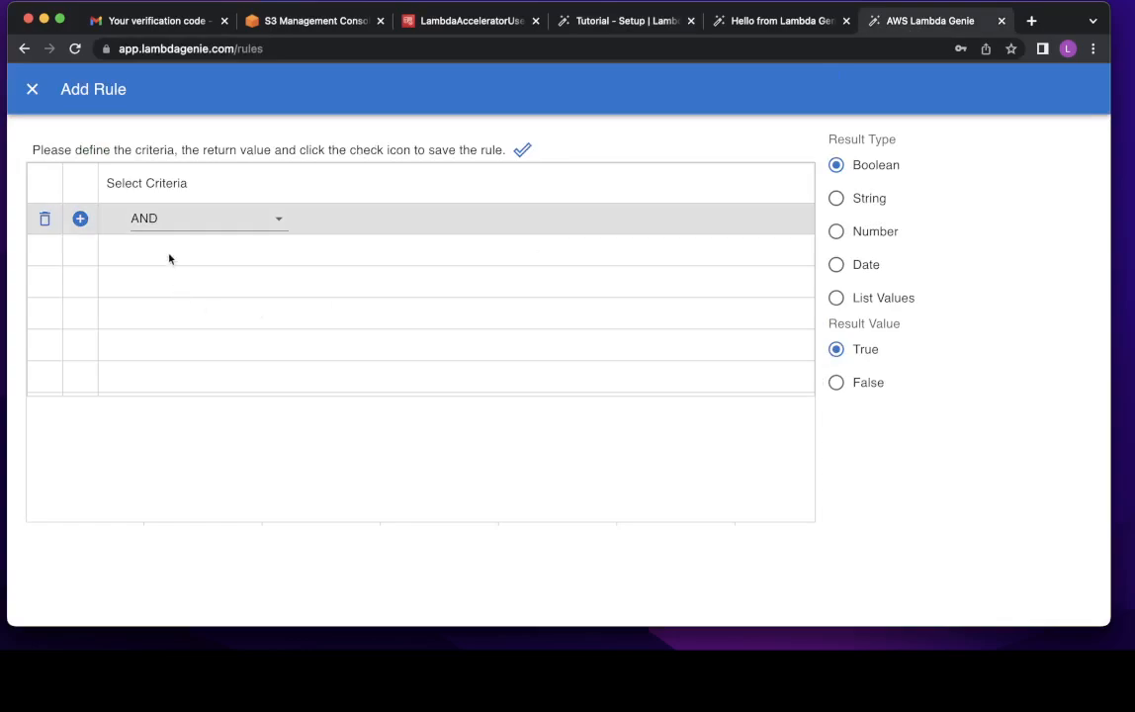
click(80, 218)
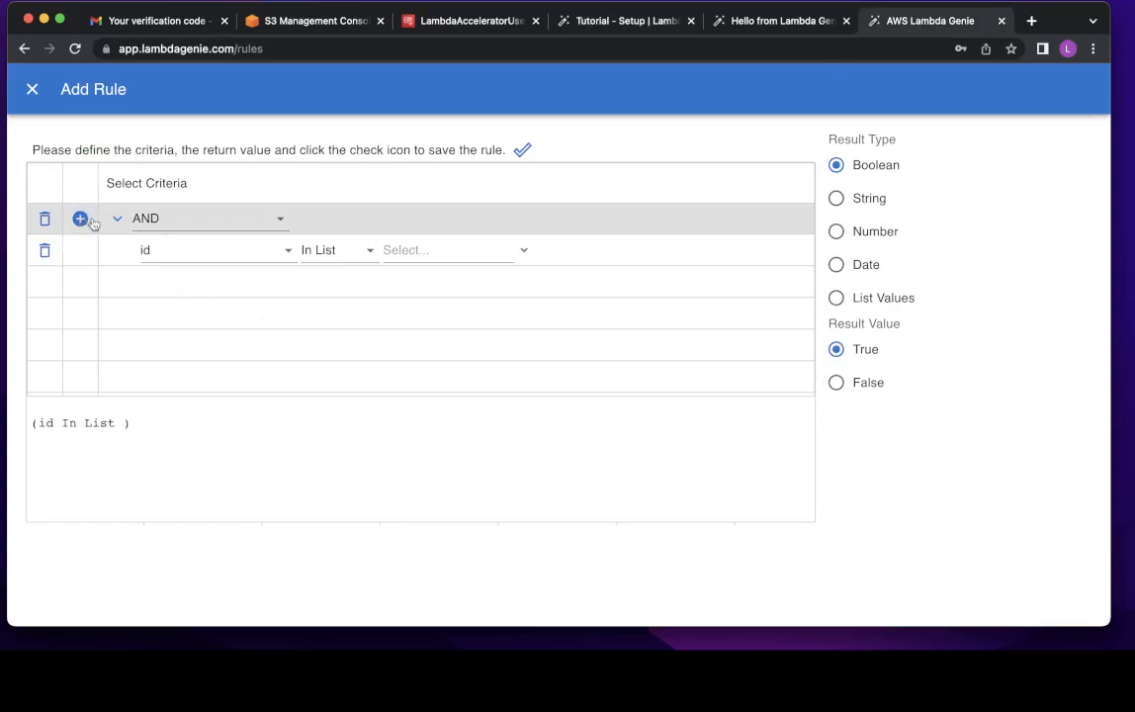
click(174, 259)
click(174, 395)
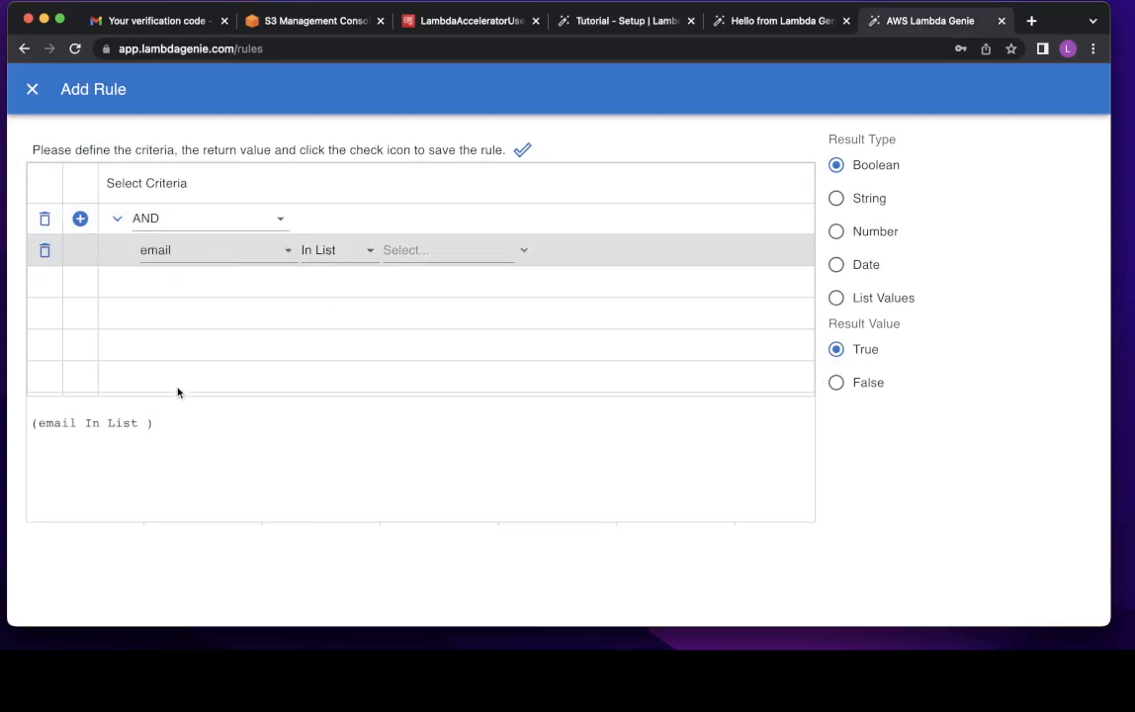
click(354, 257)
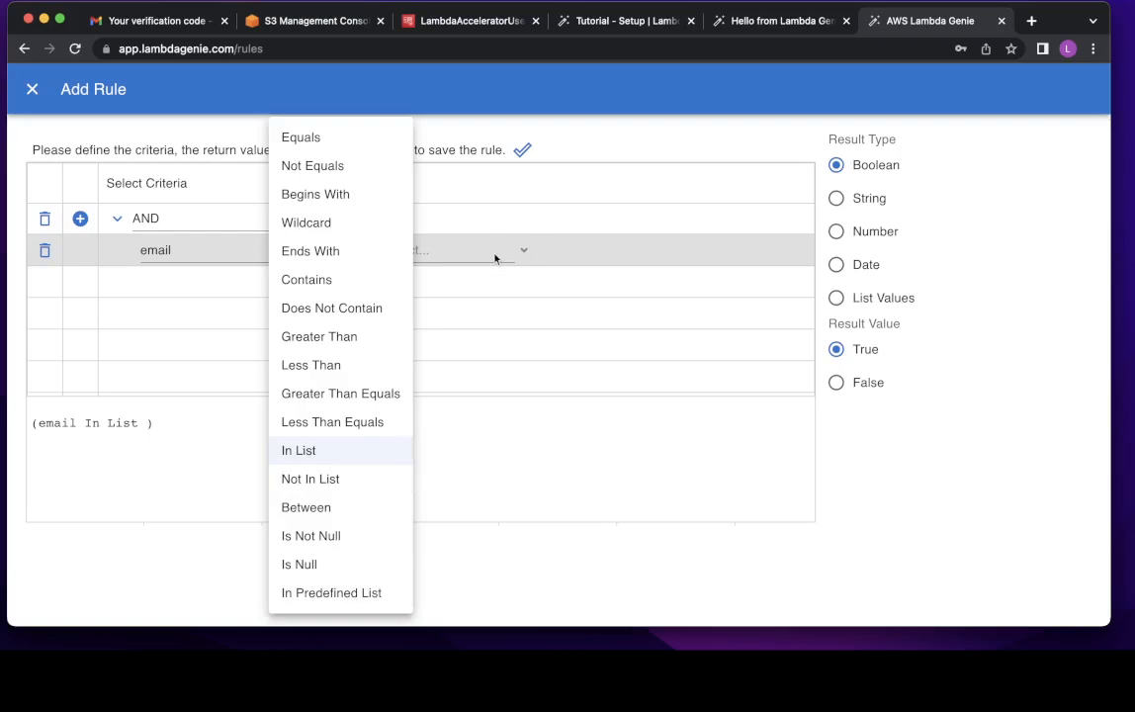
click(353, 594)
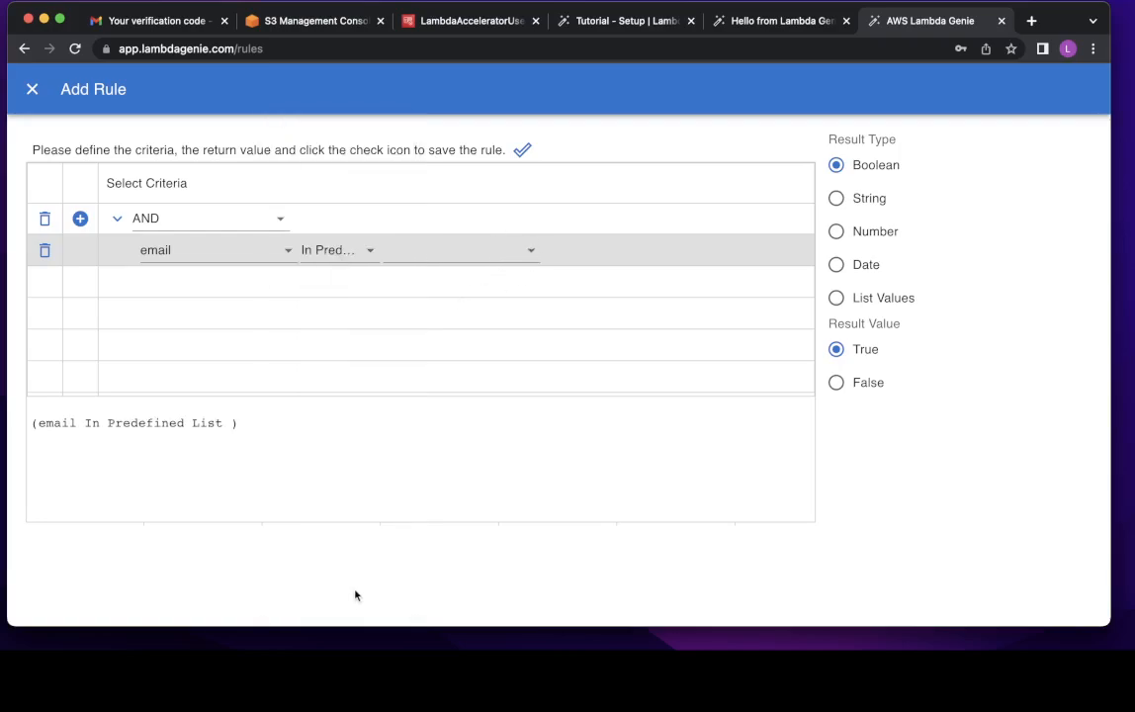
click(437, 260)
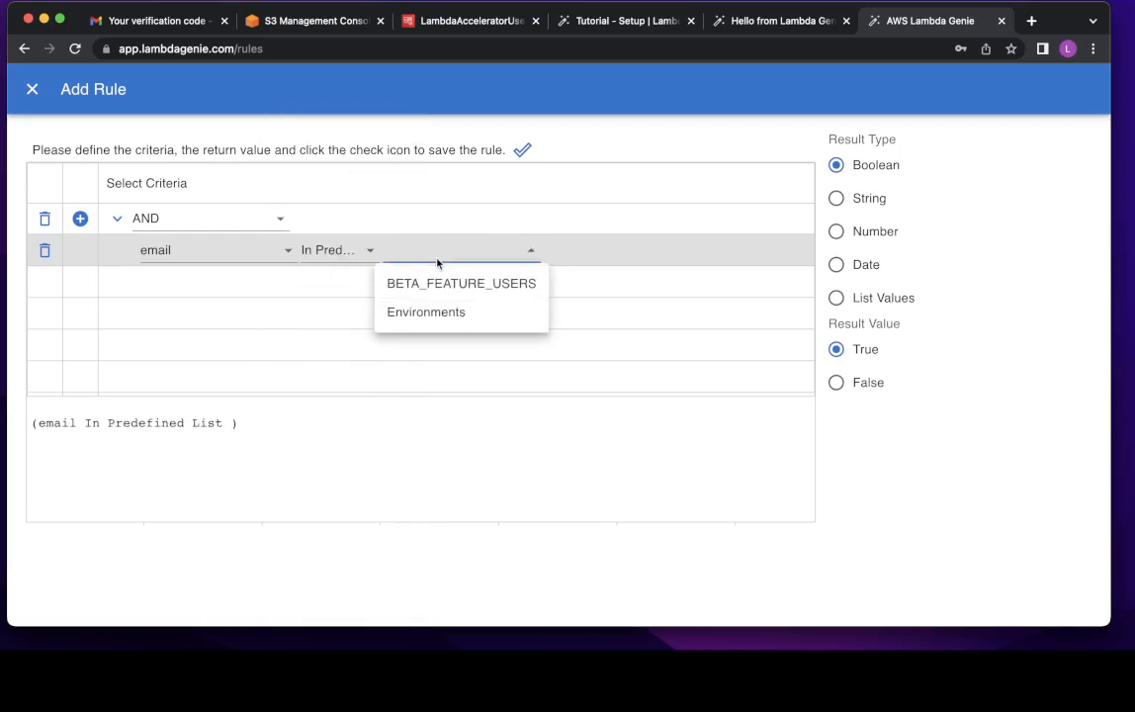
click(499, 285)
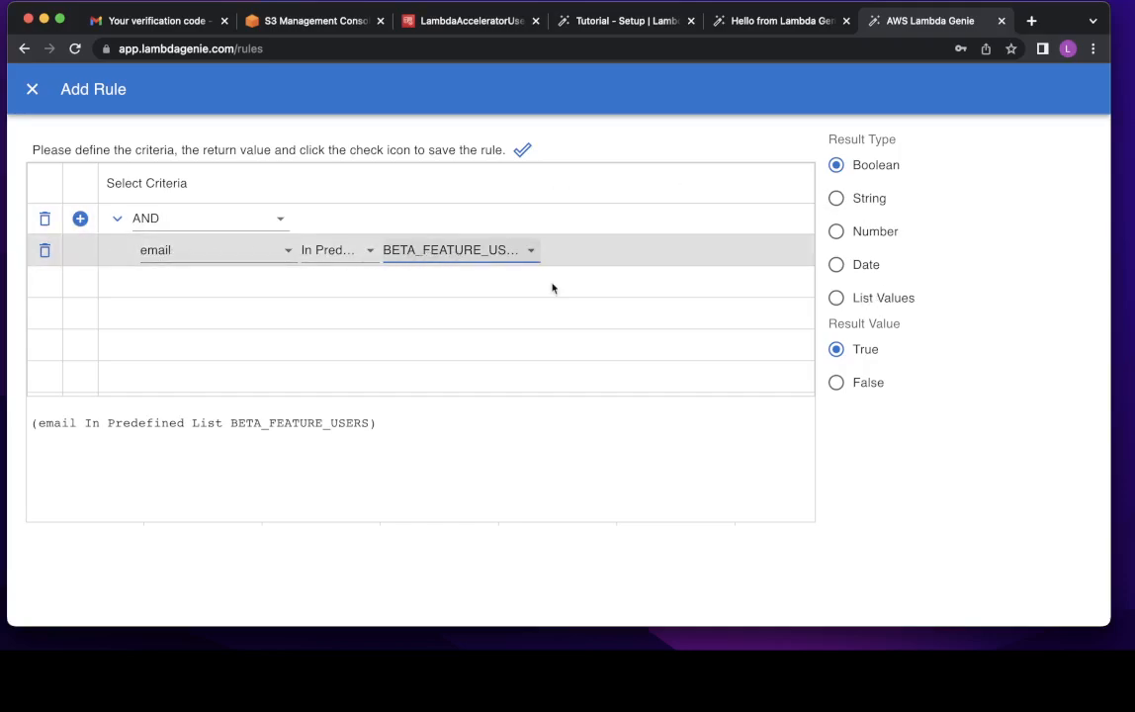
click(521, 149)
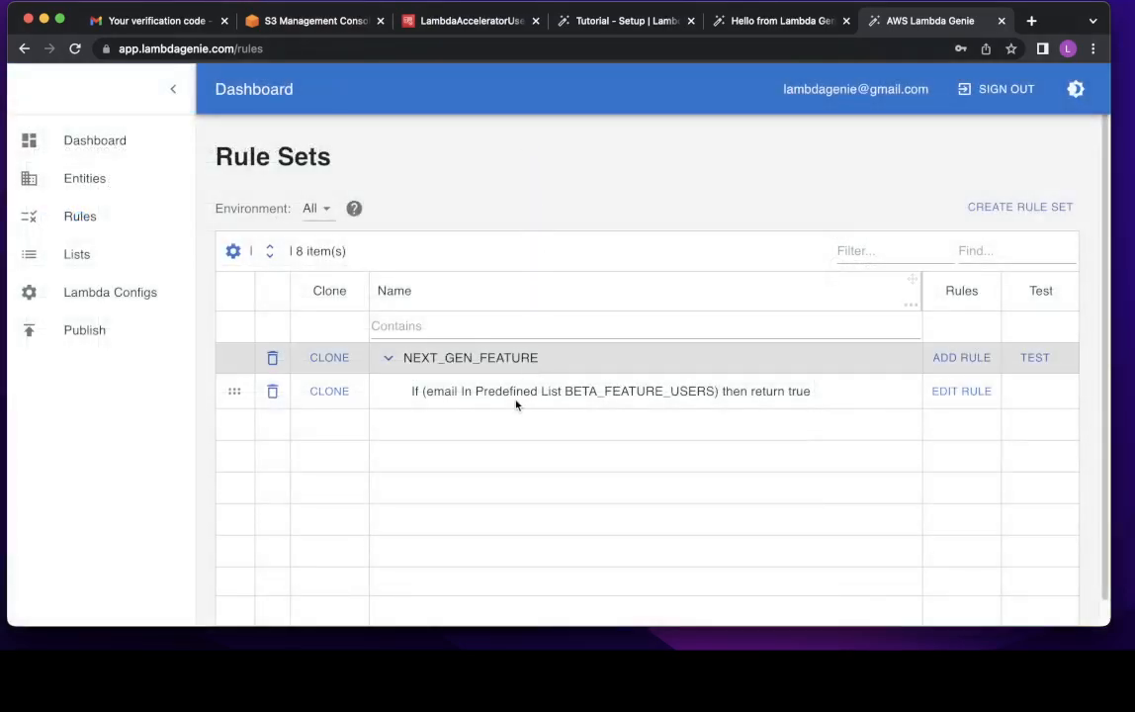
- Review the tutorial's next steps, then set the rule sets Environment to dev
click(629, 21)
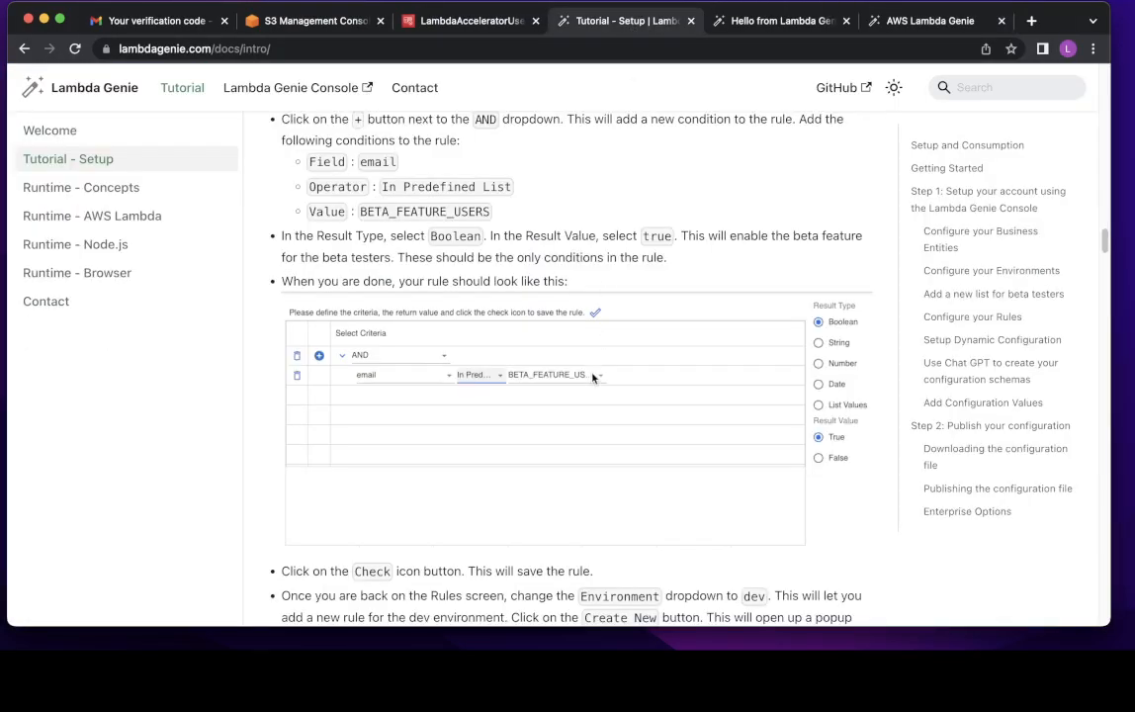
scroll(595, 373, down, 5)
scroll(595, 373, down, 1)
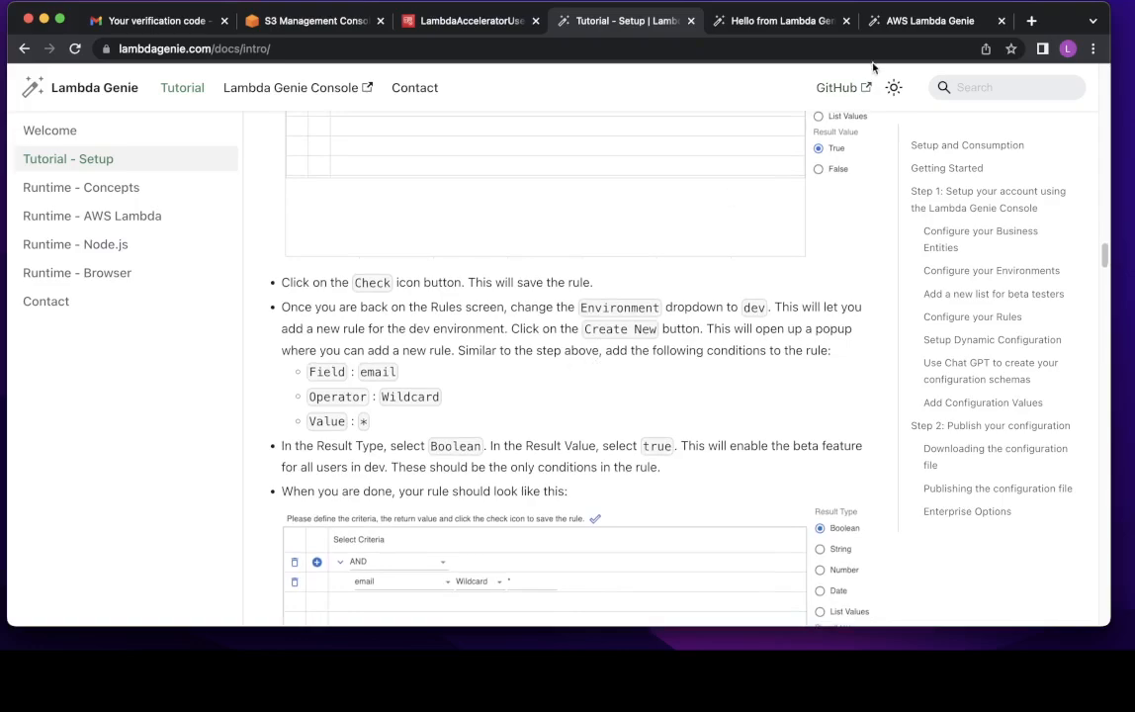
click(907, 23)
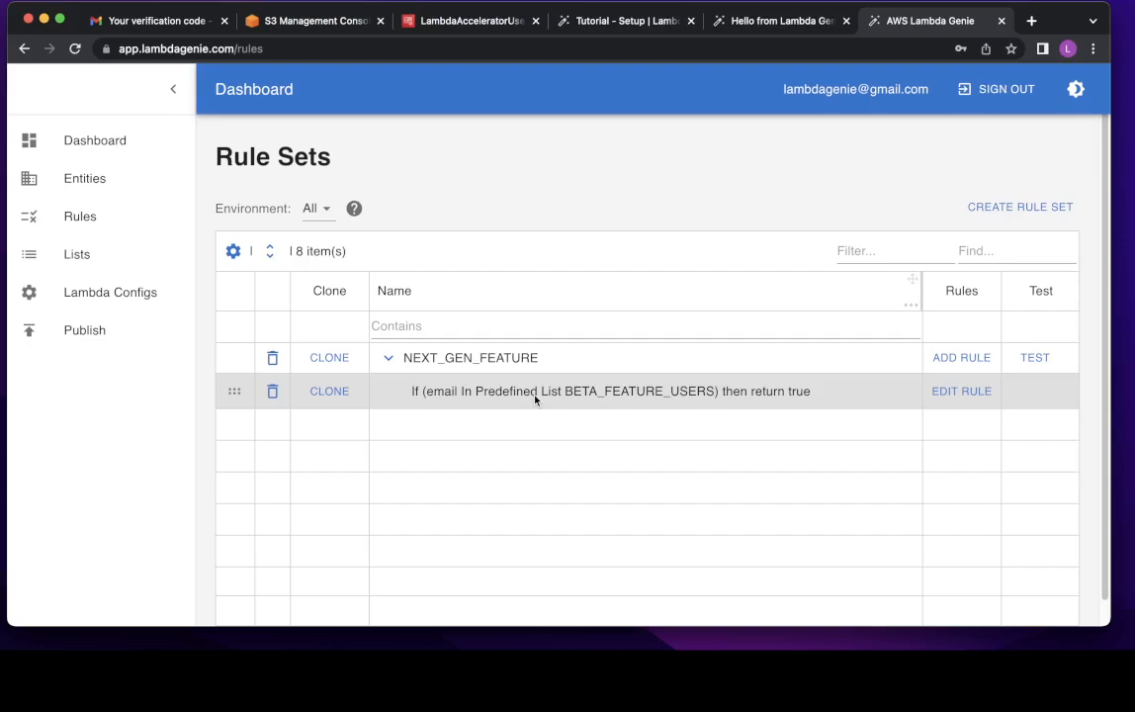
click(323, 216)
click(321, 269)
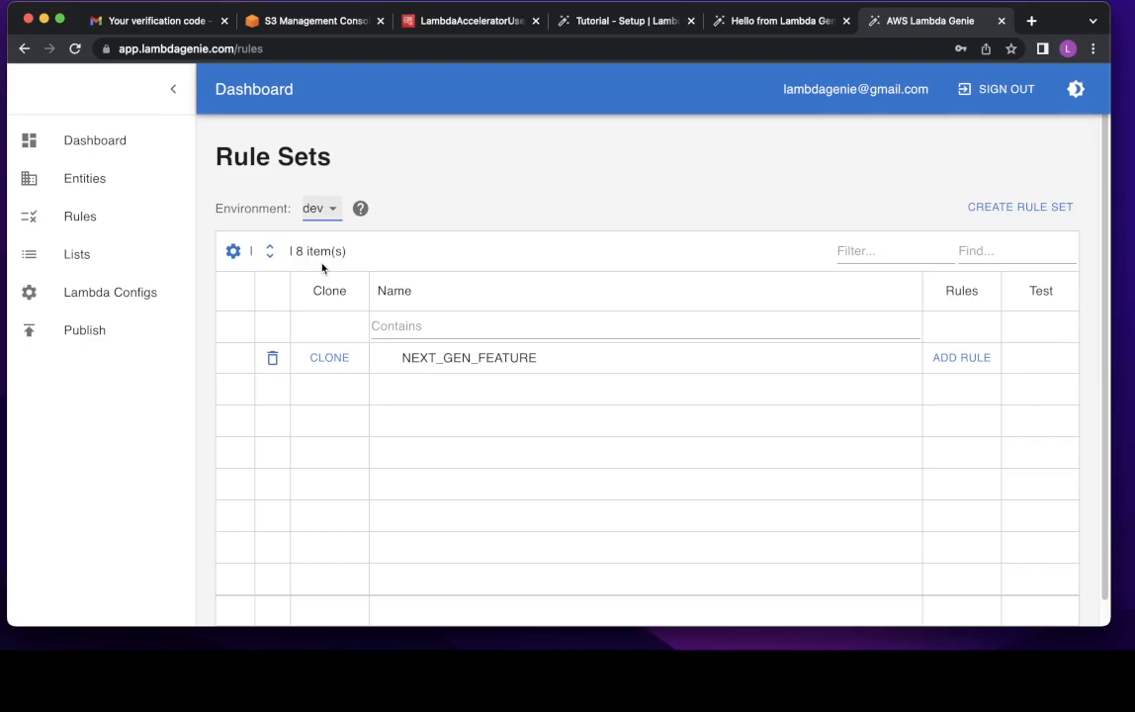
- Reselect the dev environment and start a new NEXT_GEN_FEATURE rule with the AND combinator
click(330, 210)
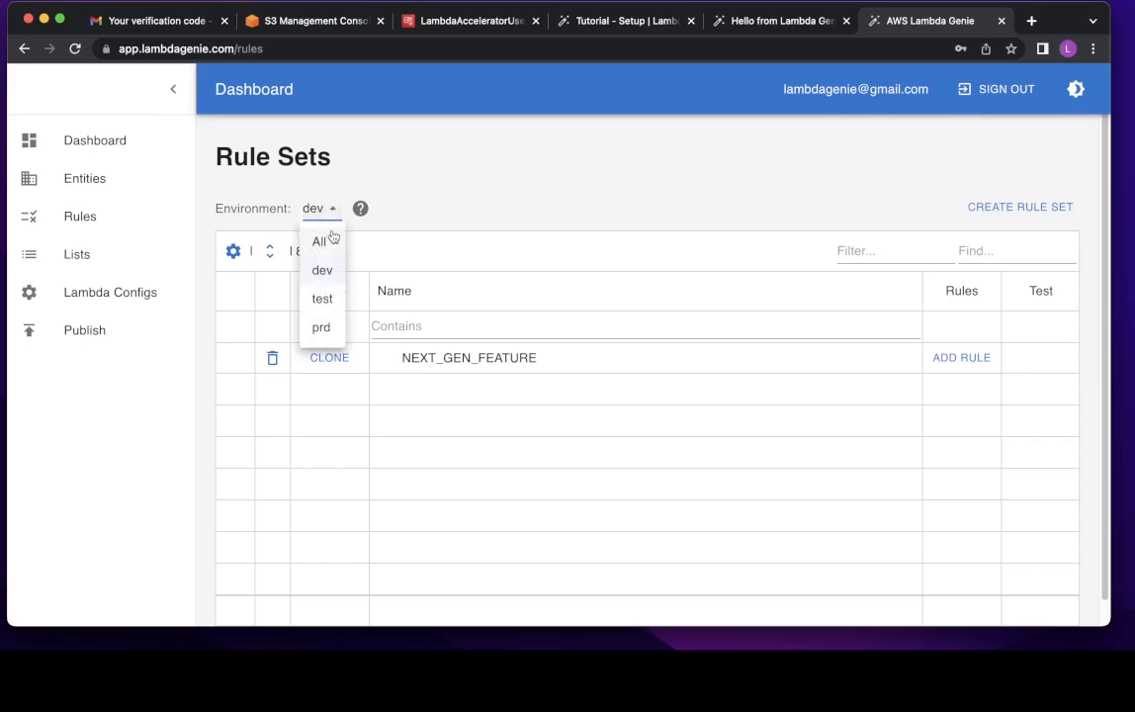
click(332, 235)
click(326, 210)
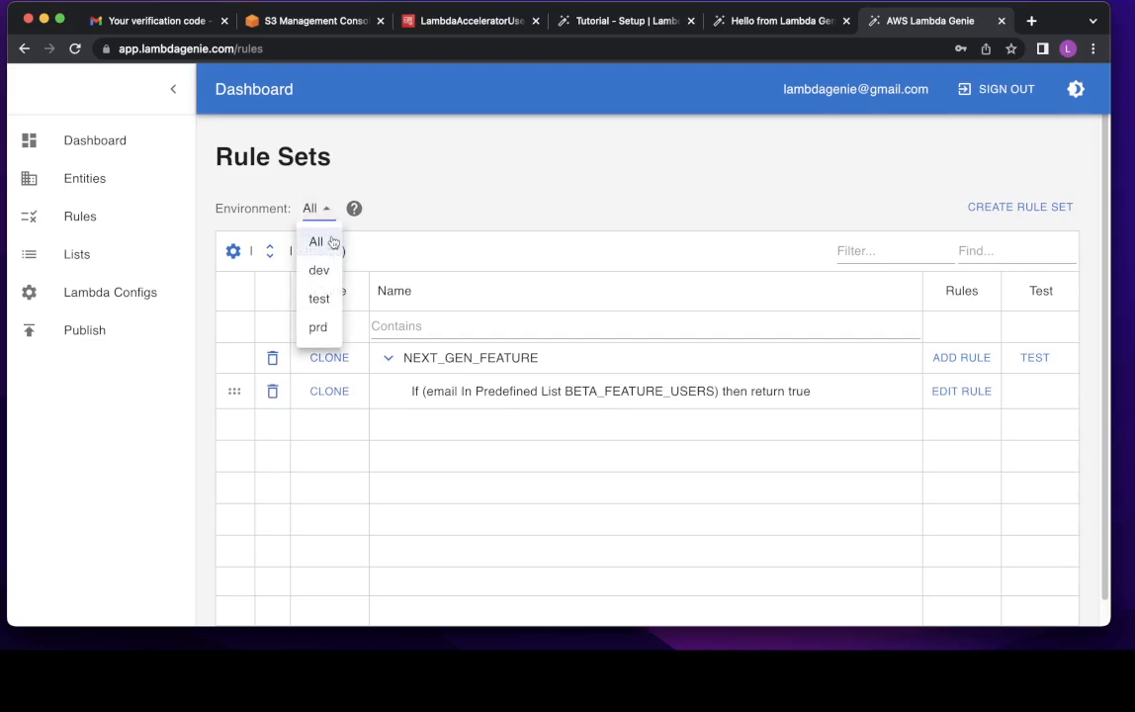
click(333, 273)
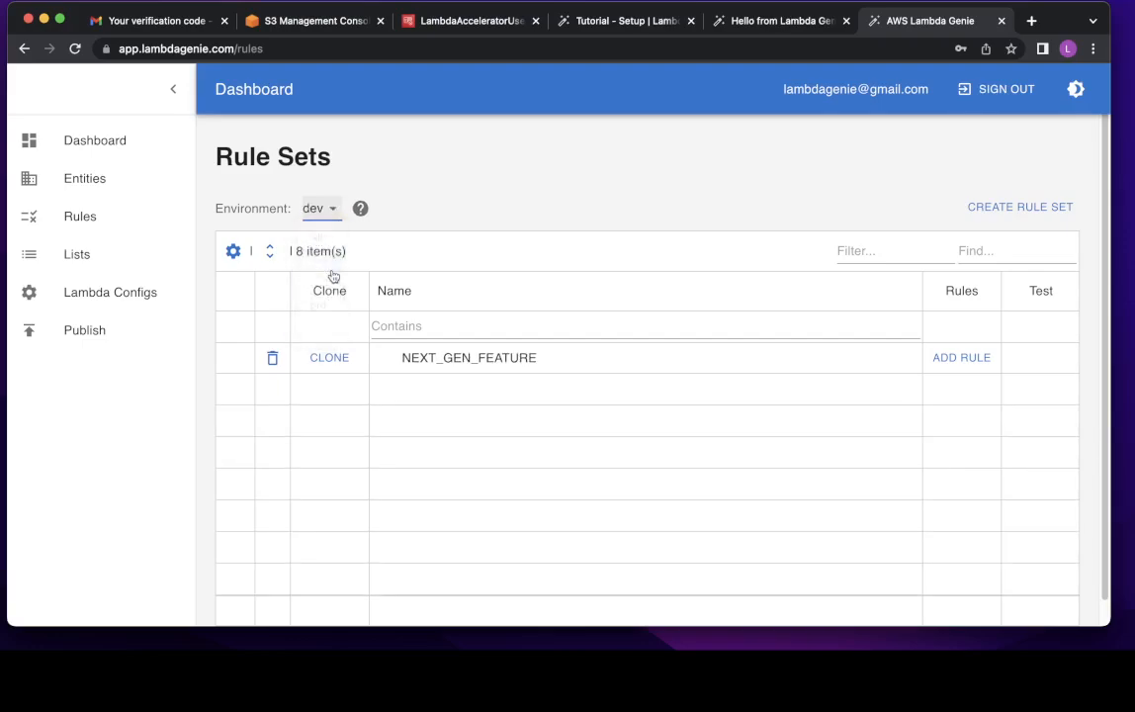
click(963, 360)
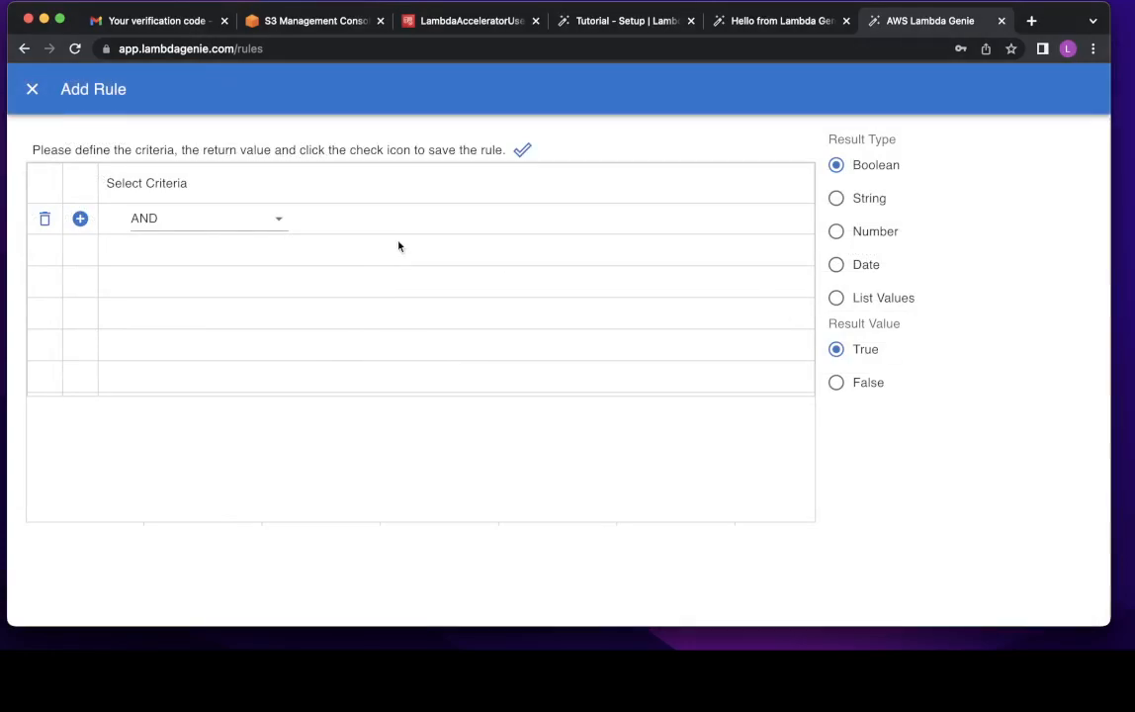
click(280, 227)
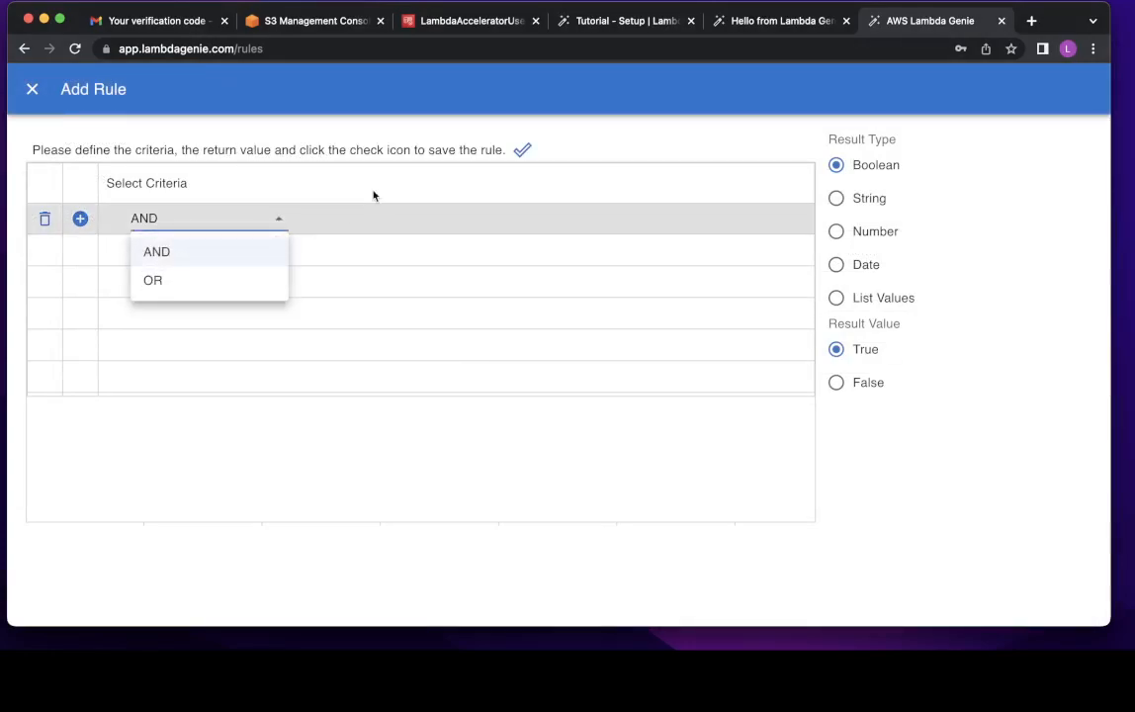
click(195, 195)
- Add the condition email Wildcard * and save the rule returning true
click(82, 220)
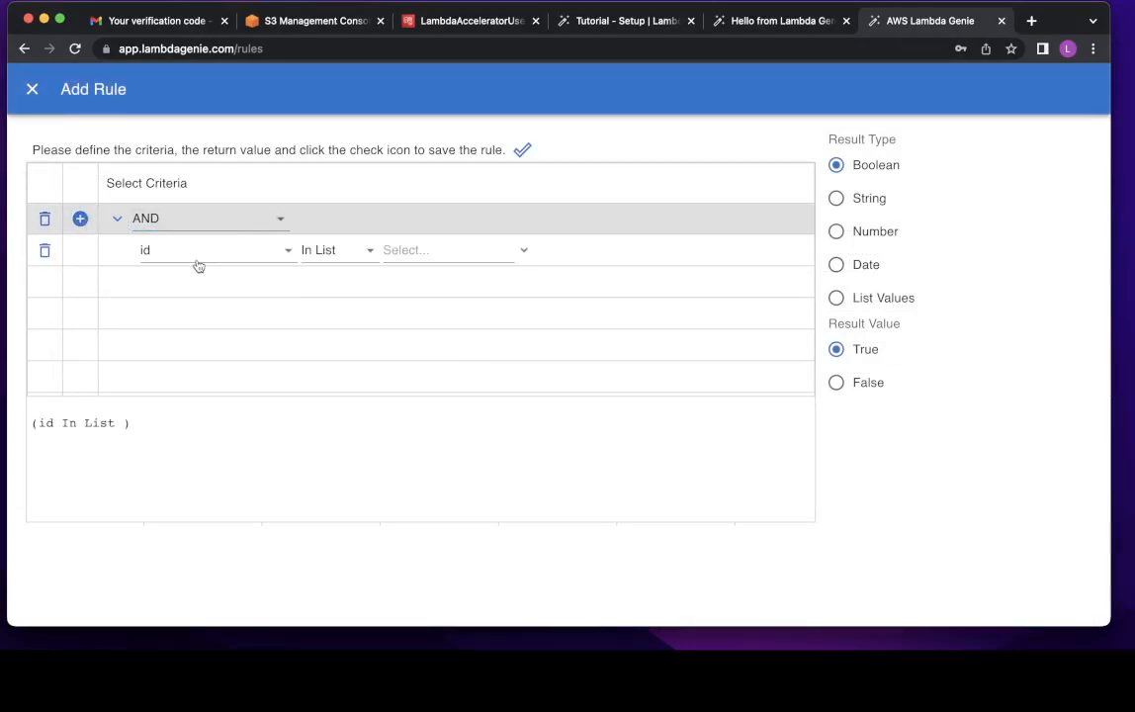
click(195, 255)
click(172, 396)
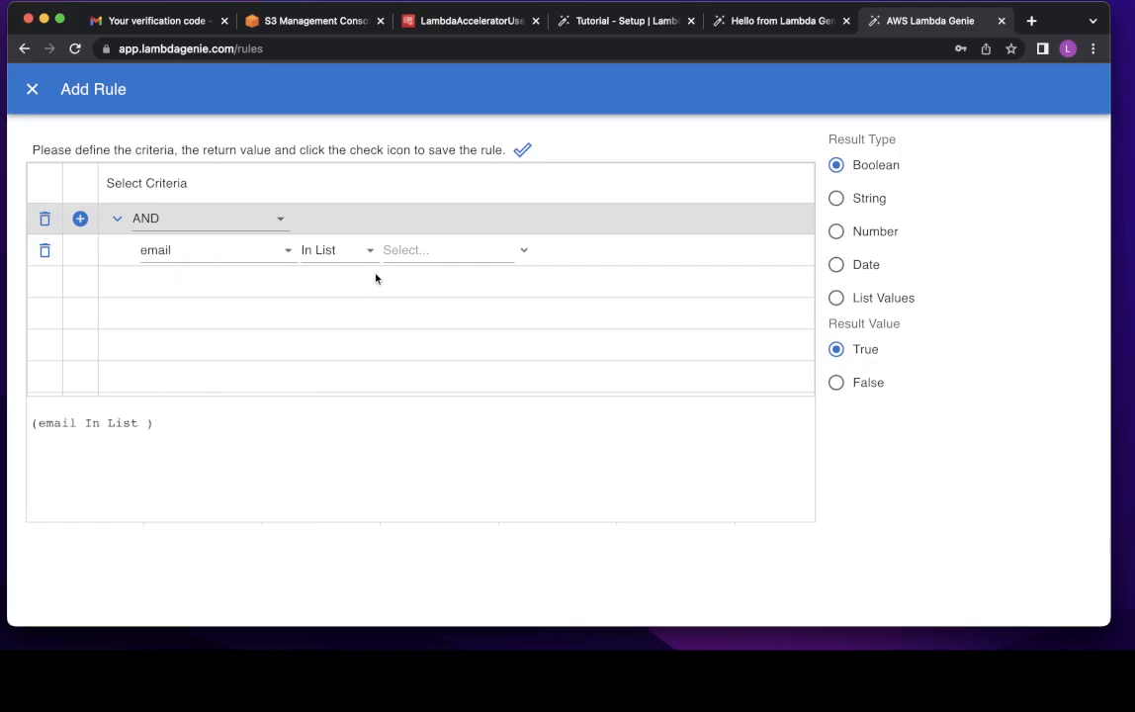
click(370, 261)
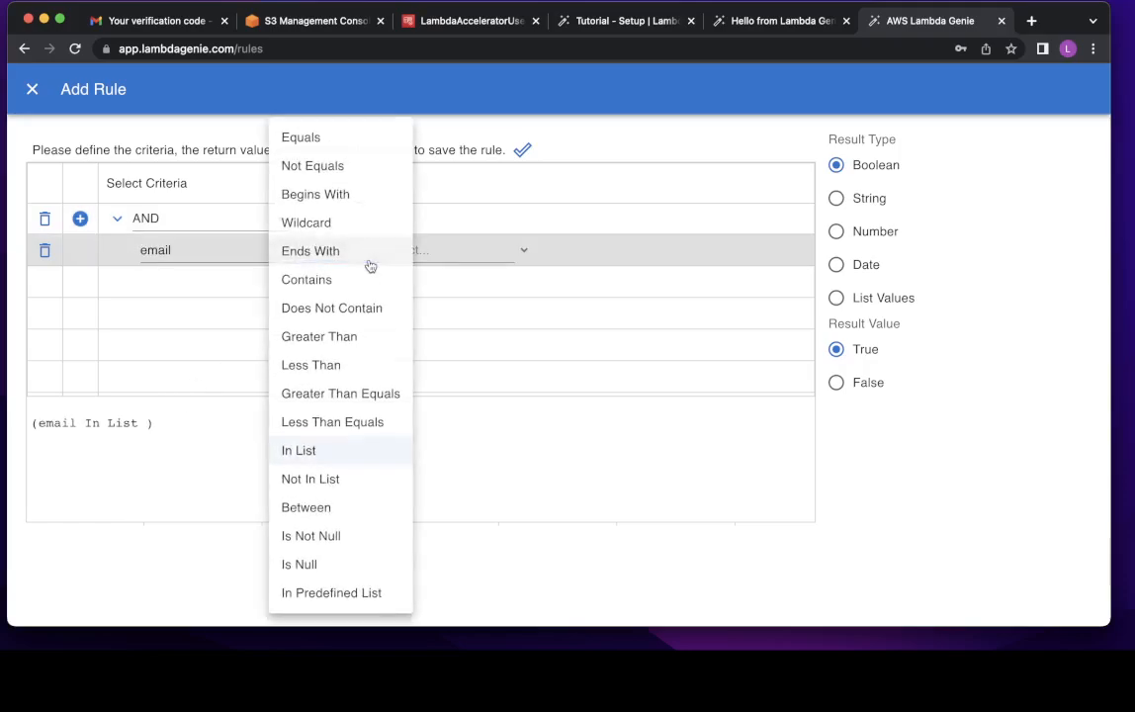
click(314, 221)
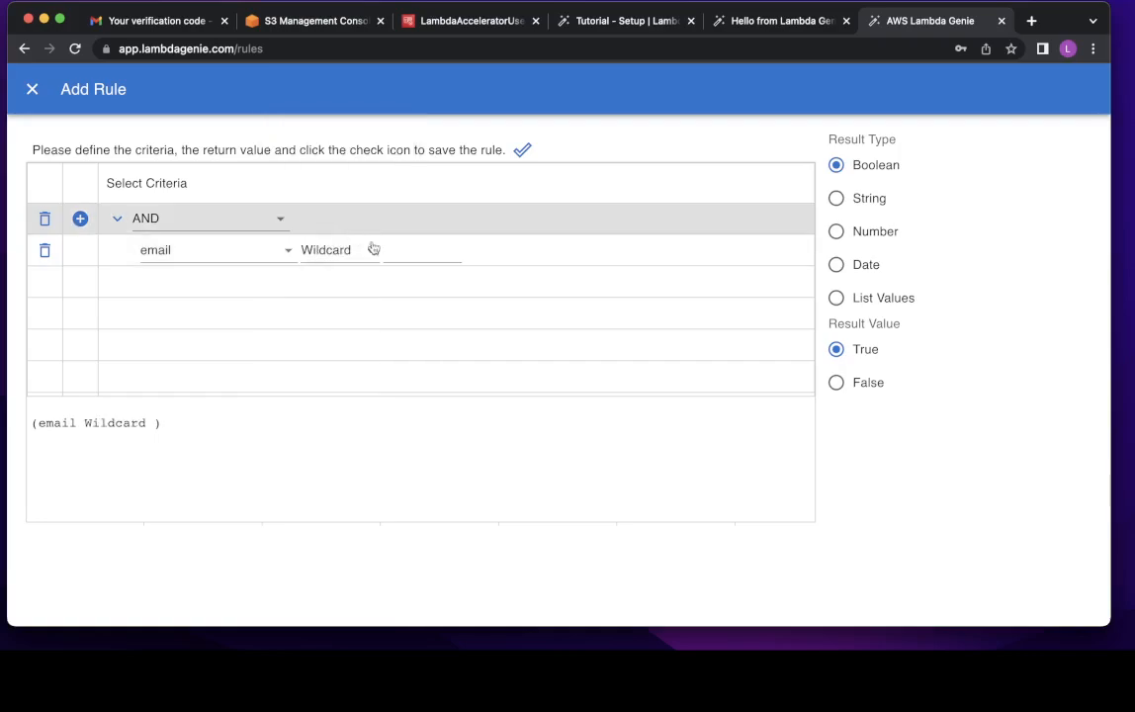
click(413, 255)
text(*)
click(527, 152)
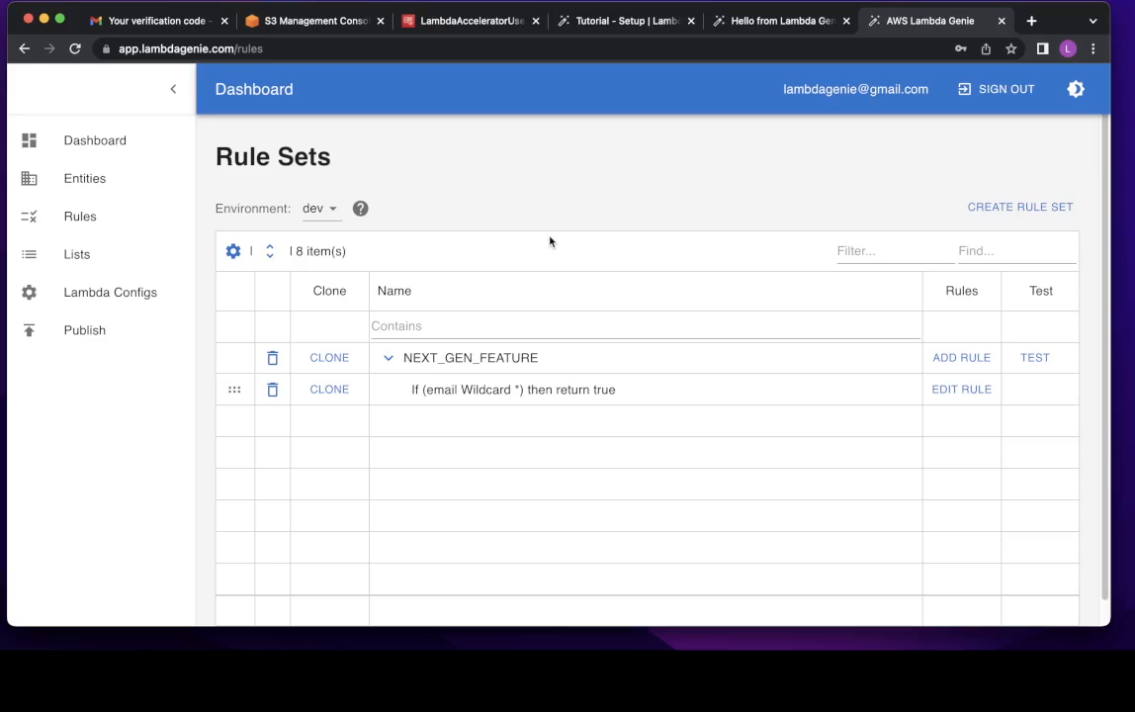
- Set Environment to All, review the Lists page for all environments, then return to Rules
click(329, 211)
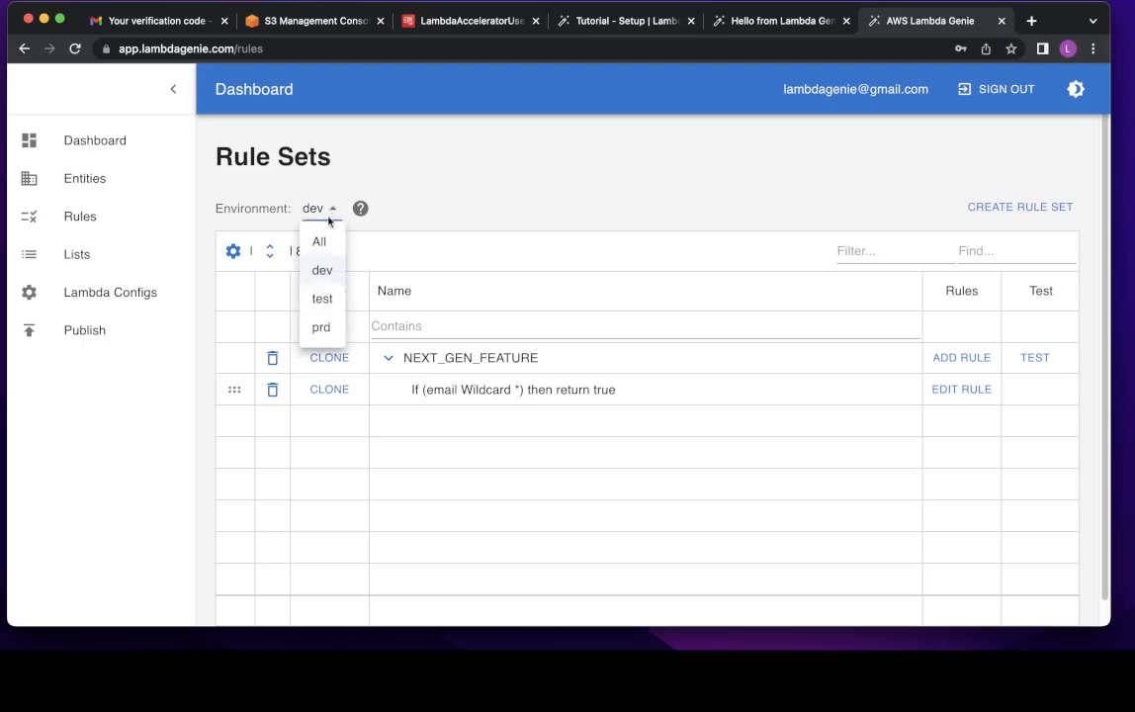
click(324, 241)
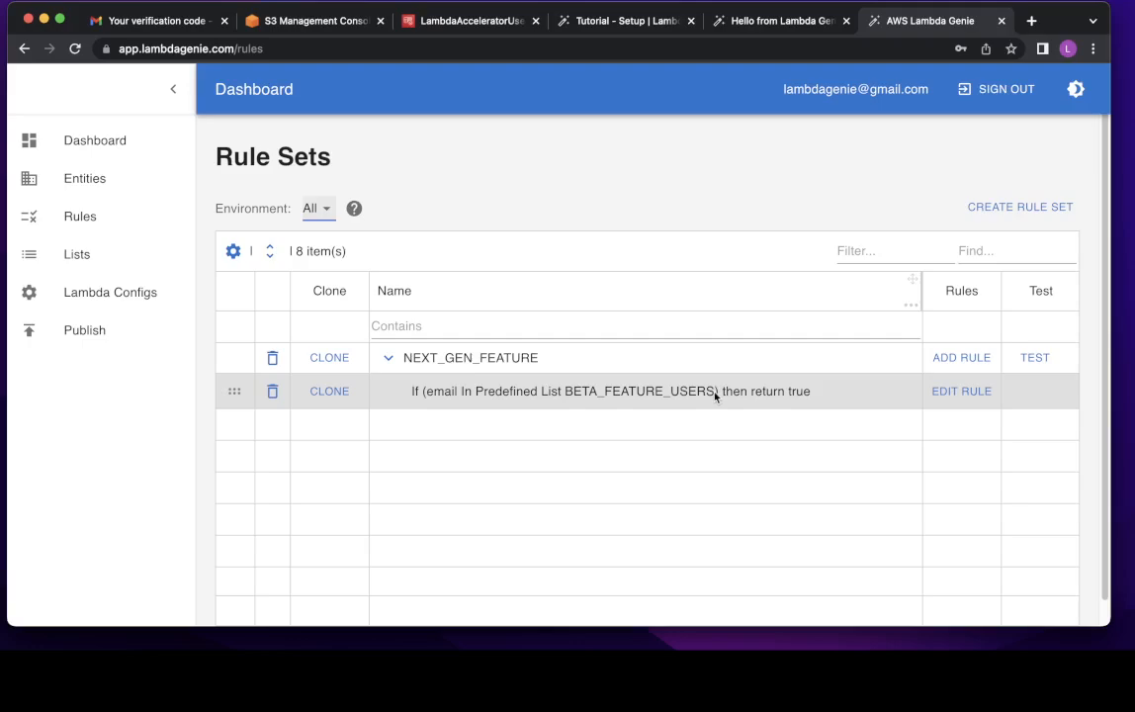
click(93, 267)
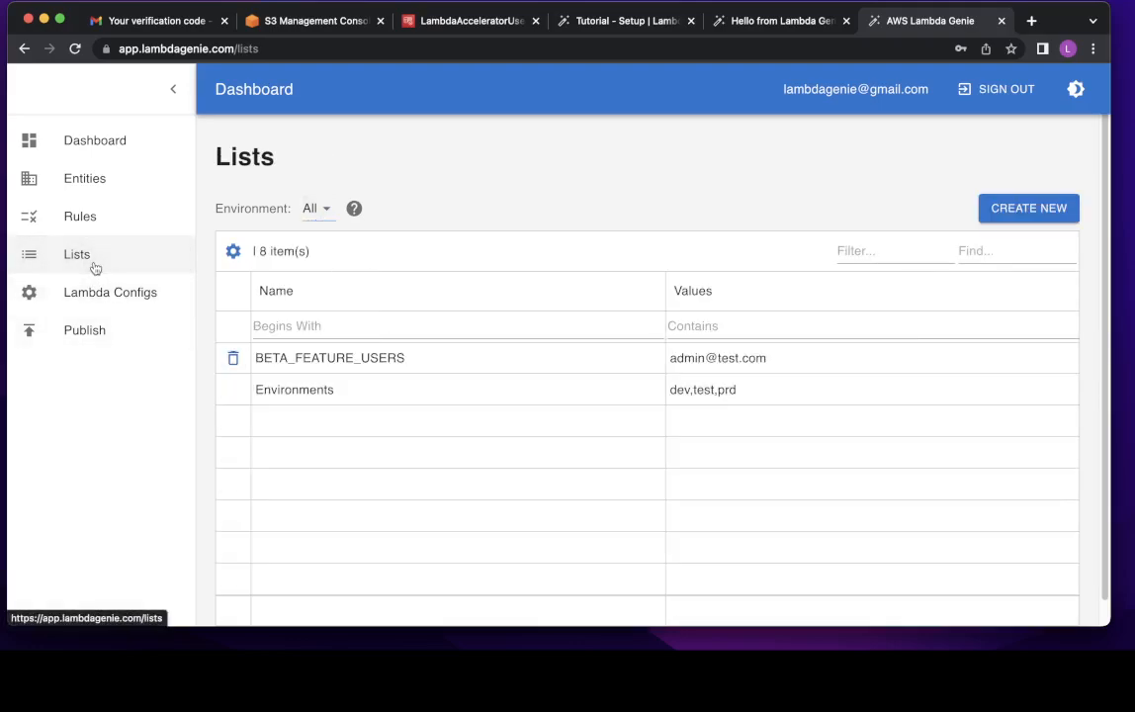
click(324, 209)
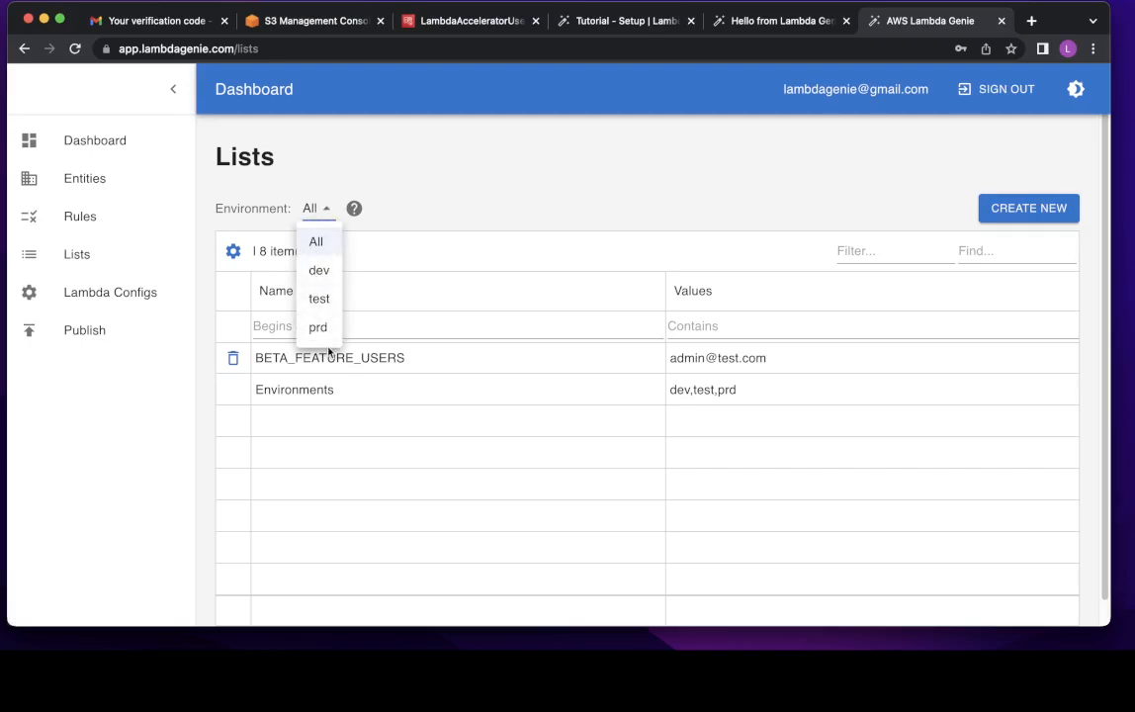
click(653, 192)
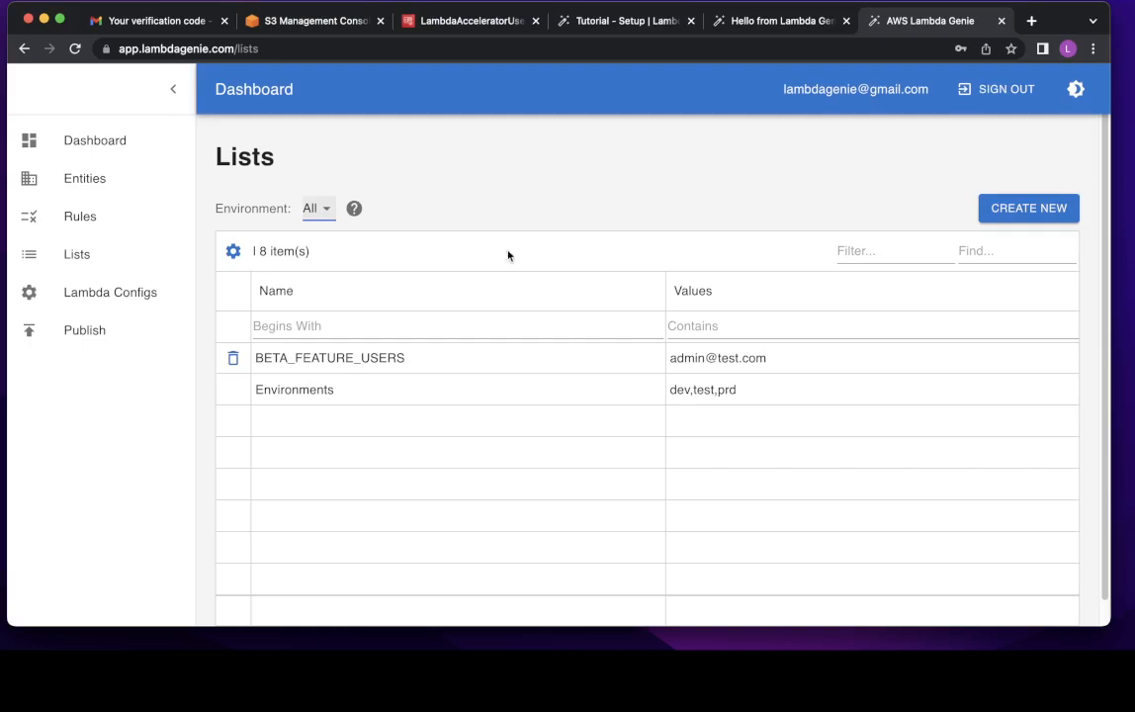
click(104, 225)
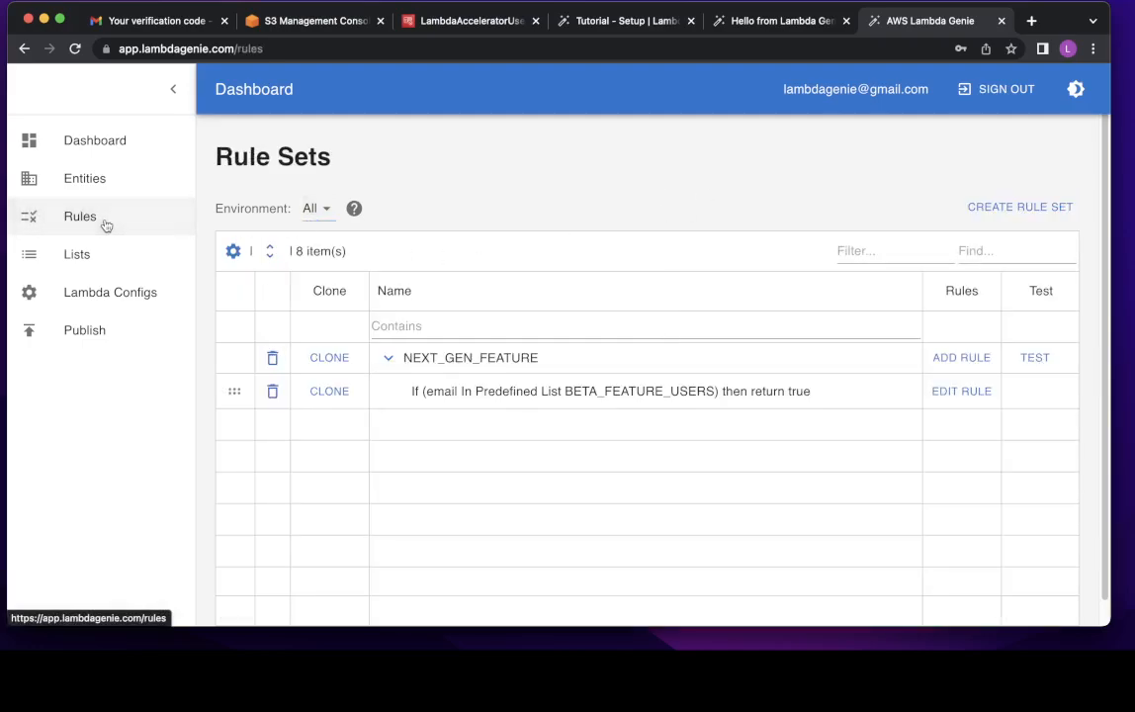